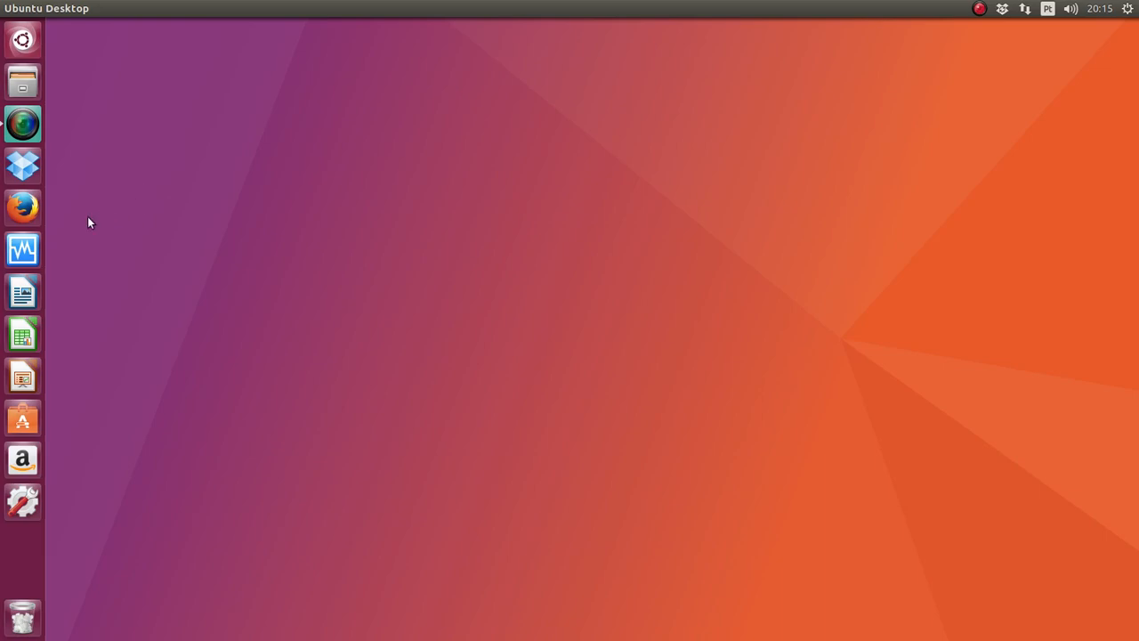
# Step: Launch Firefox and go to the edelivery Oracle Software Delivery Cloud site
pyautogui.click(25, 210)
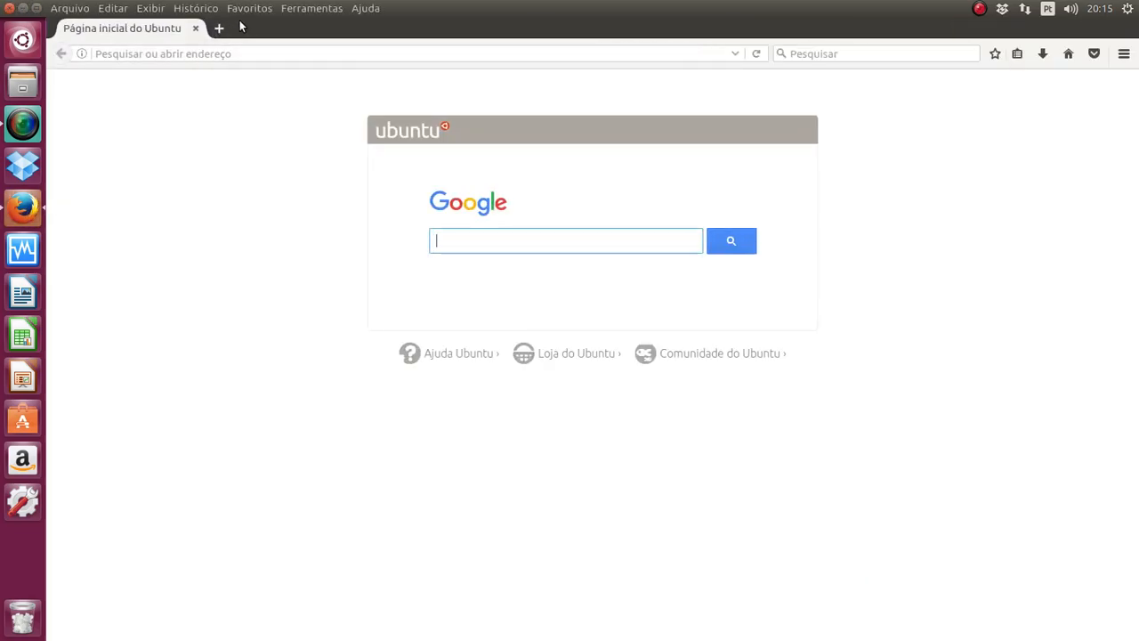
pyautogui.click(298, 57)
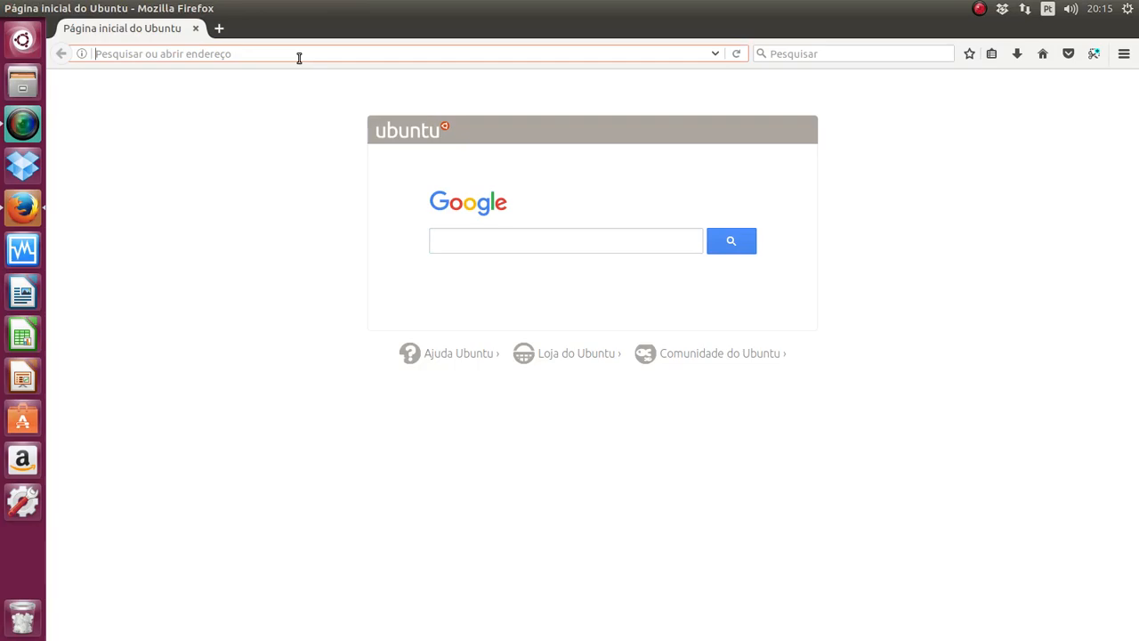
pyautogui.write('edelivery.oracle.com/')
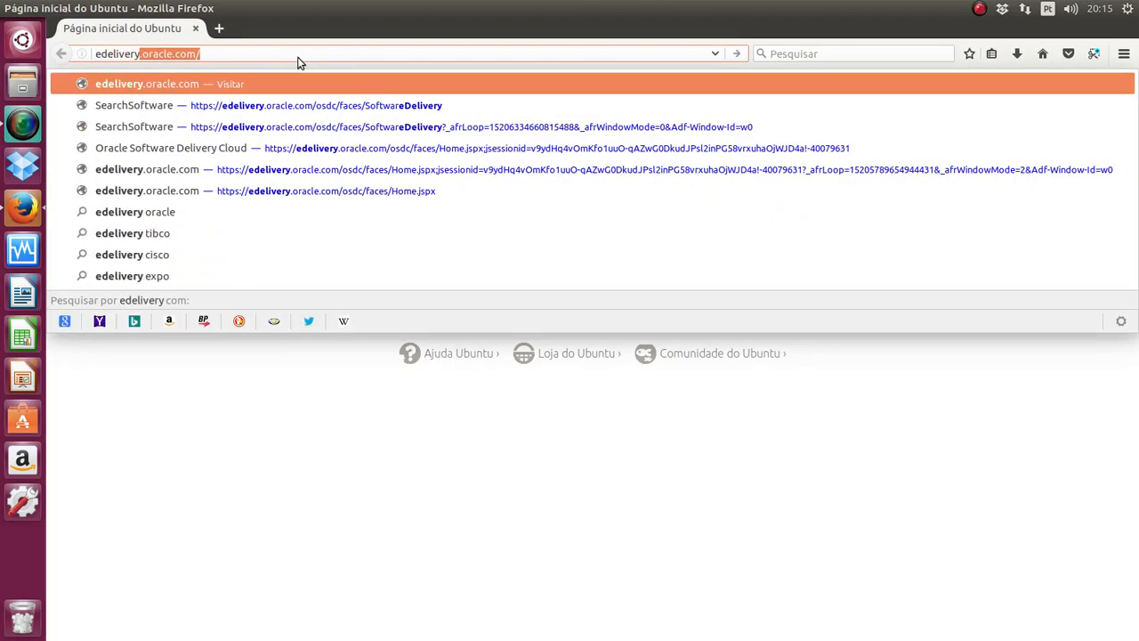
pyautogui.press('Return')
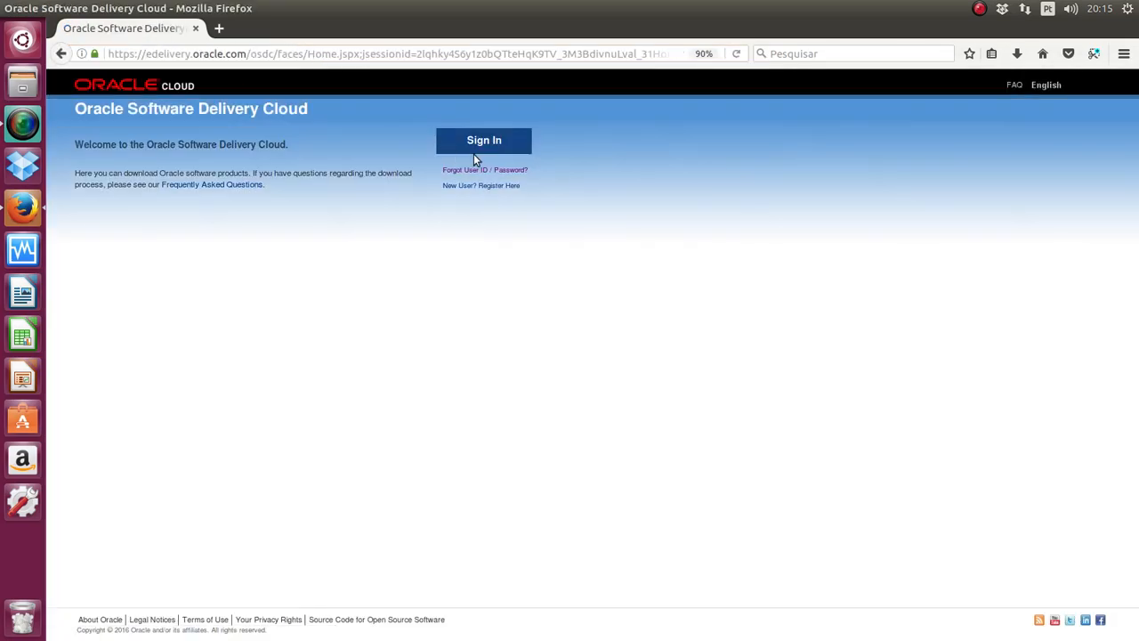
# Step: Sign in to the Oracle account with its password
pyautogui.click(481, 147)
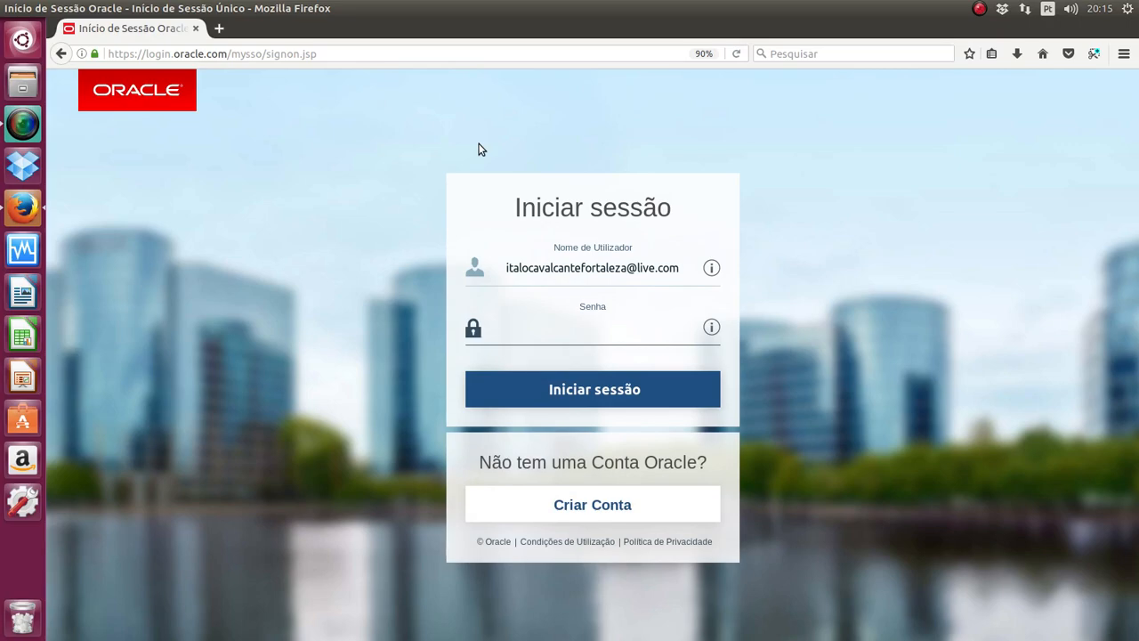
pyautogui.write('***')
pyautogui.press('BackSpace')
pyautogui.press('BackSpace')
pyautogui.press('BackSpace')
pyautogui.press('BackSpace')
pyautogui.write('************')
pyautogui.press('Return')
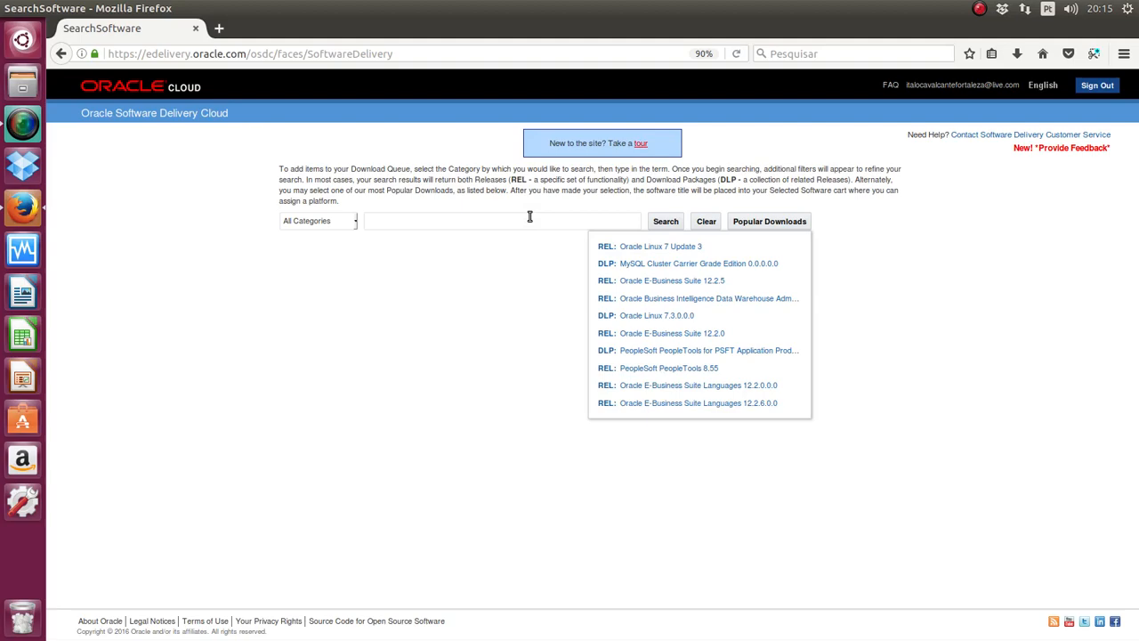
# Step: Zoom the page to 110% and search for 'Oracle linux', picking the Oracle Linux suggestion
pyautogui.click(529, 216)
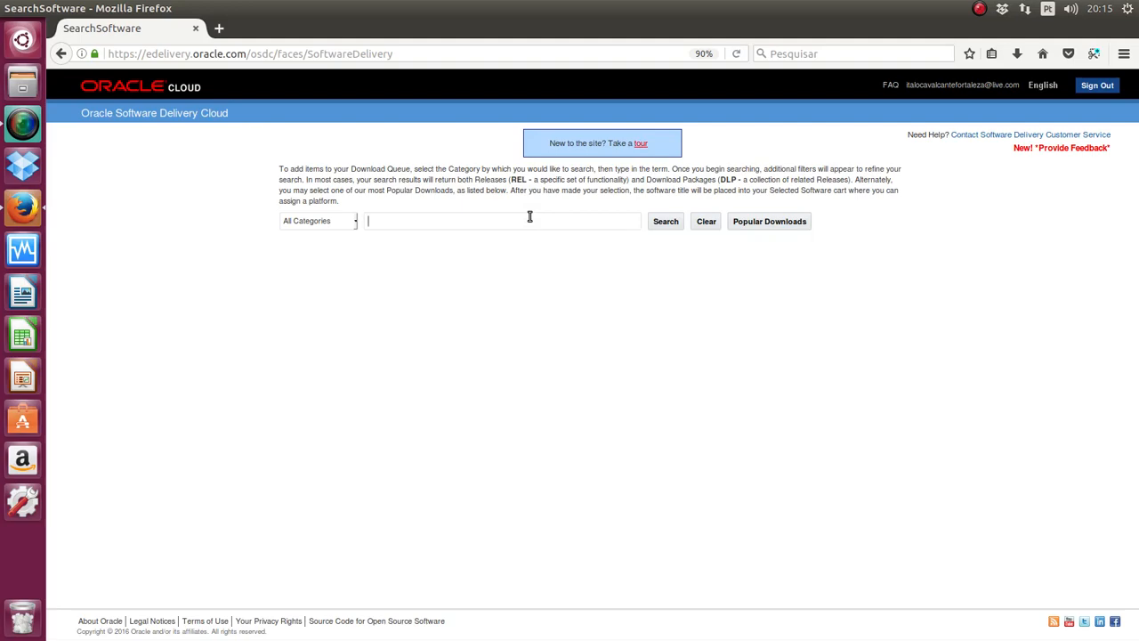
pyautogui.hotkey('ctrl', '+')
pyautogui.hotkey('ctrl', '+')
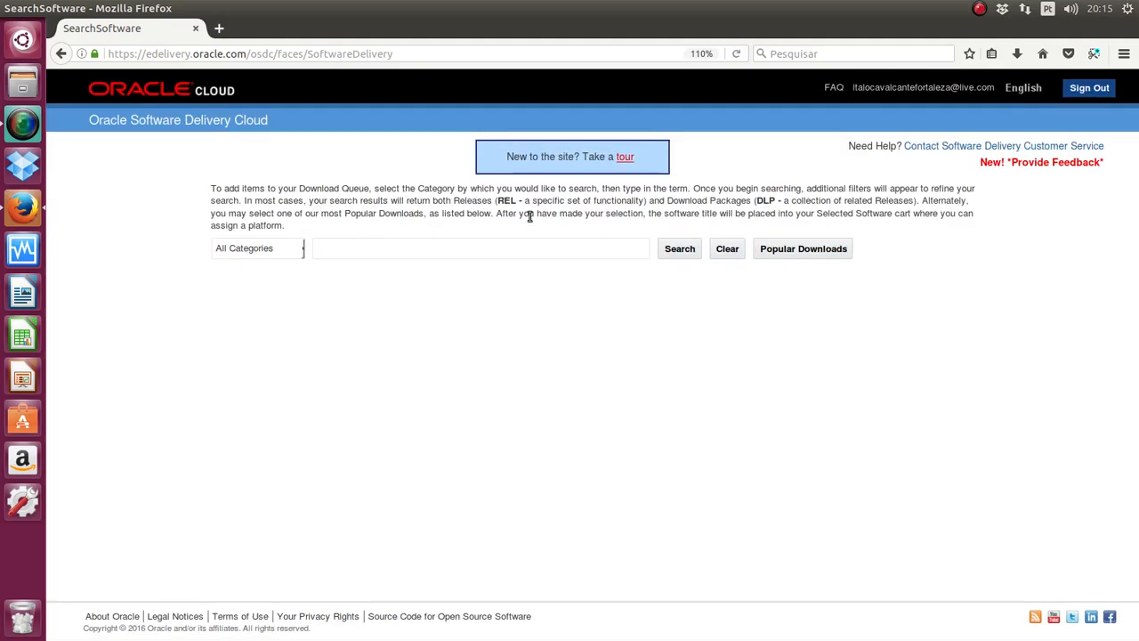
pyautogui.write('Oracle linux')
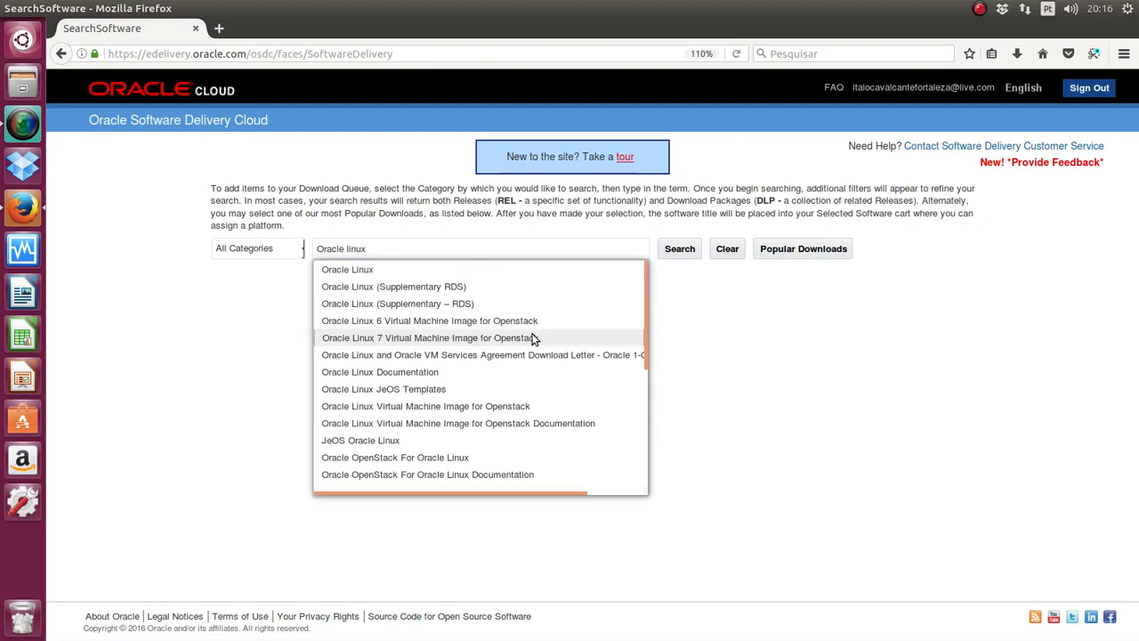
pyautogui.click(367, 271)
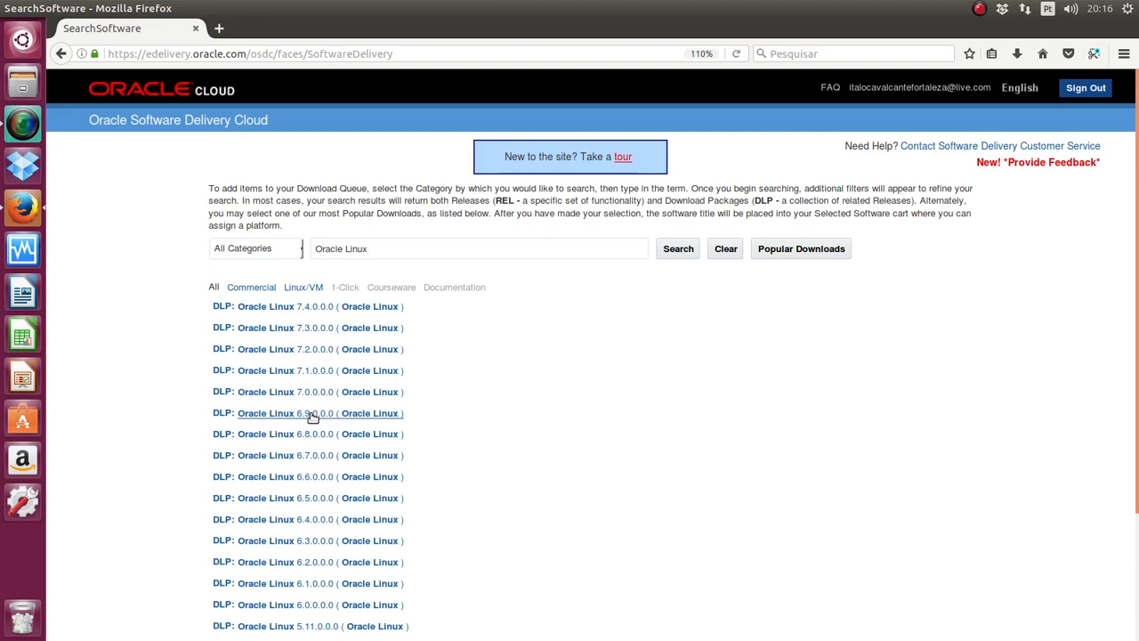
# Step: Add Oracle Linux 6.9.0.0.0 for the x86 64 bit platform (9.9 GB) and continue
pyautogui.click(312, 418)
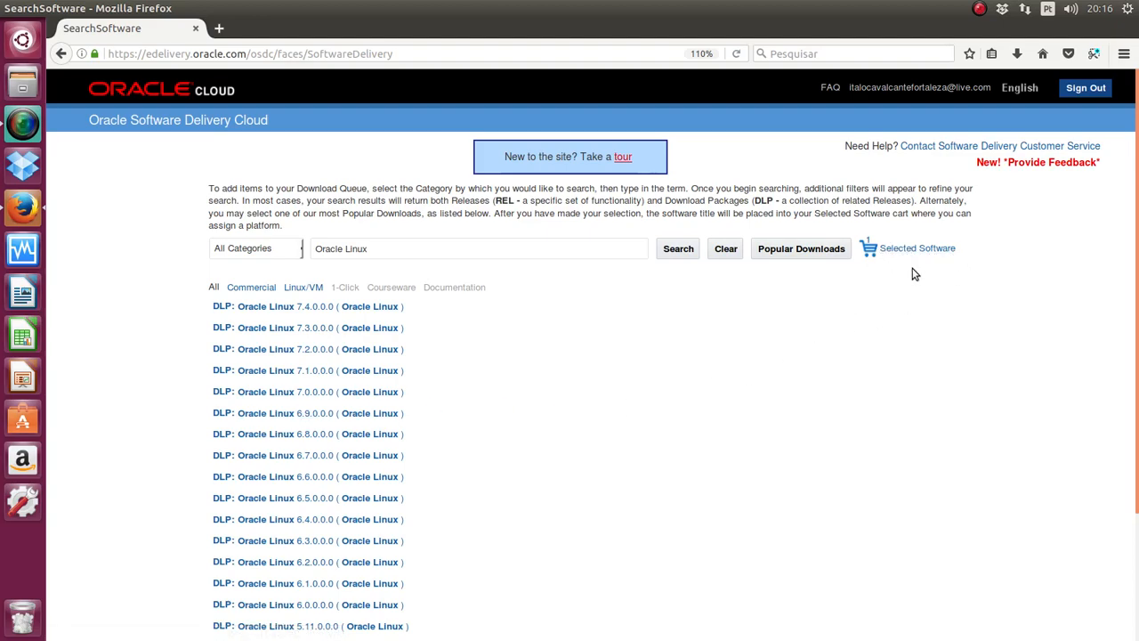
pyautogui.click(904, 254)
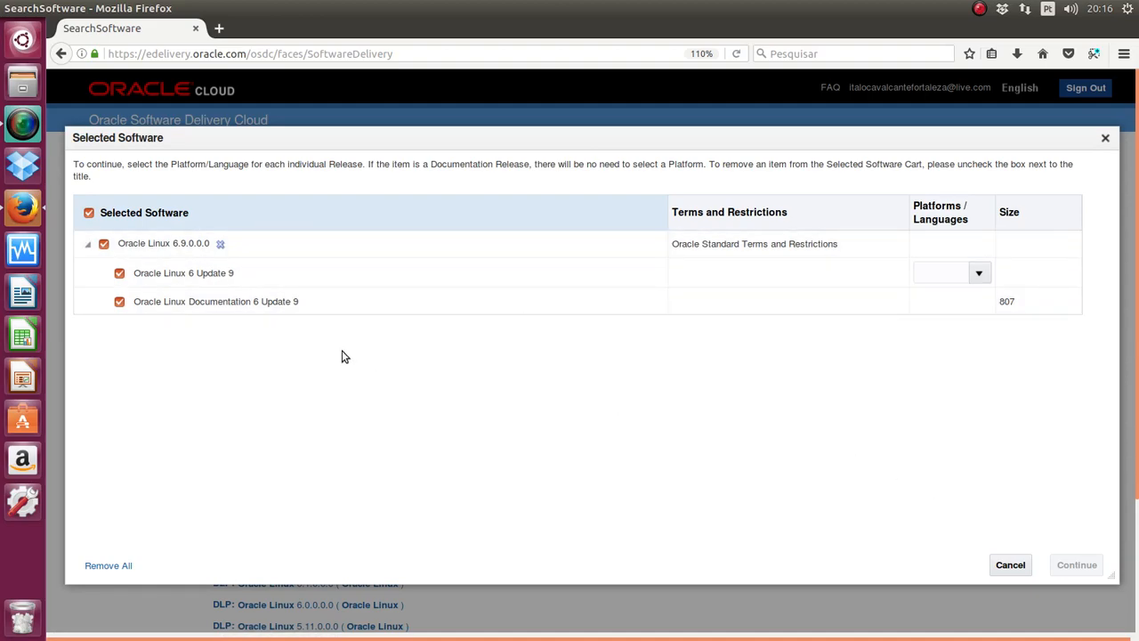
pyautogui.click(979, 274)
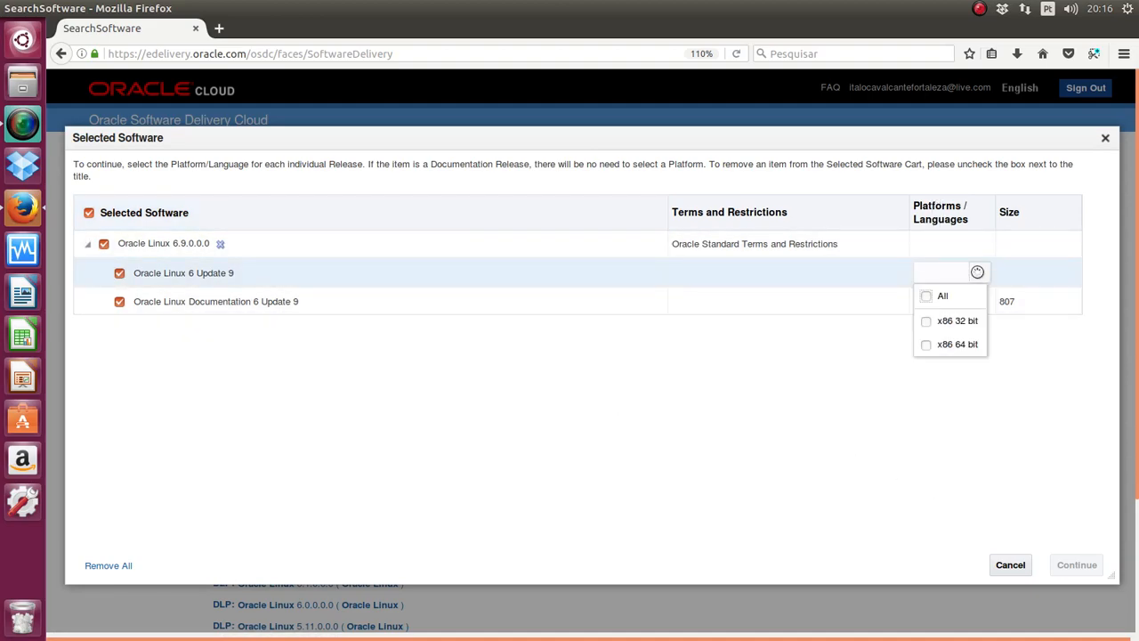
pyautogui.click(927, 344)
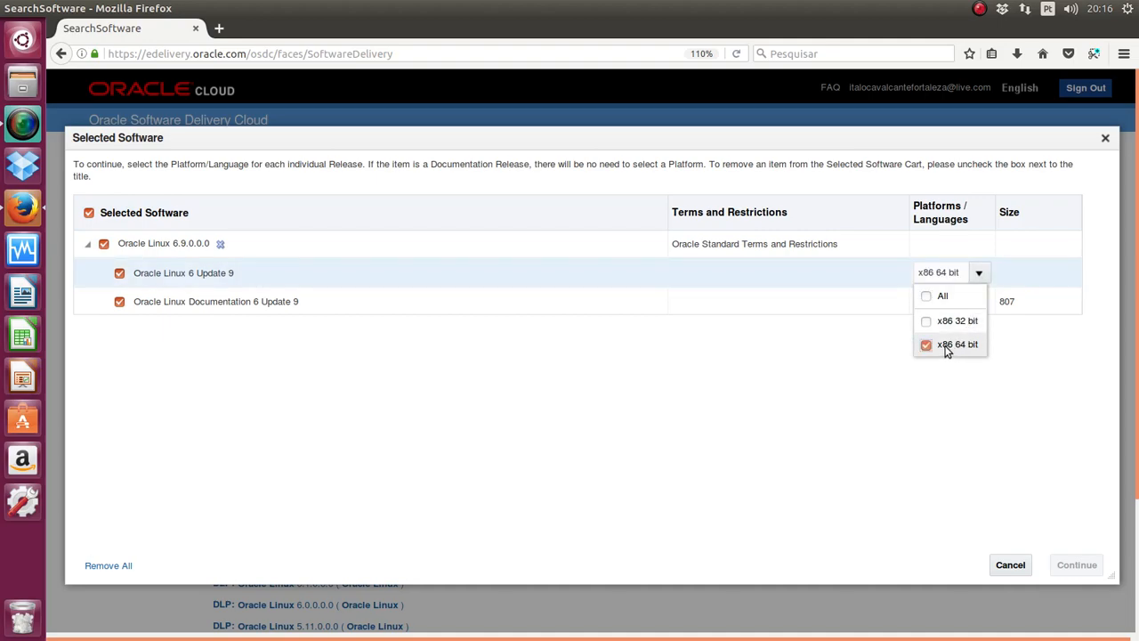
pyautogui.click(1013, 411)
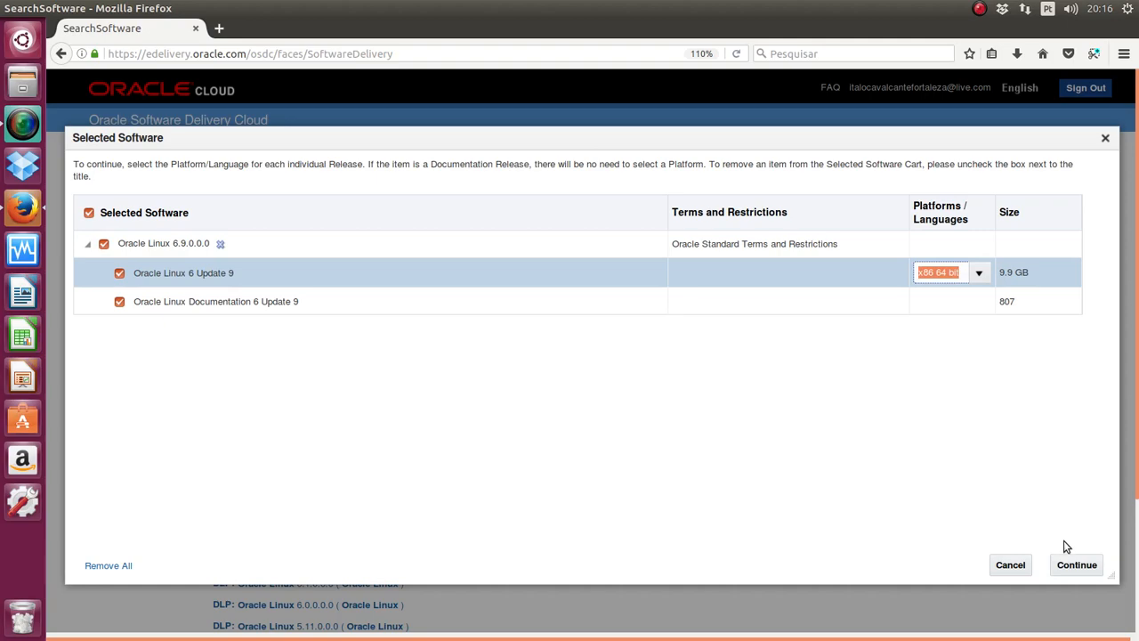
pyautogui.click(1075, 568)
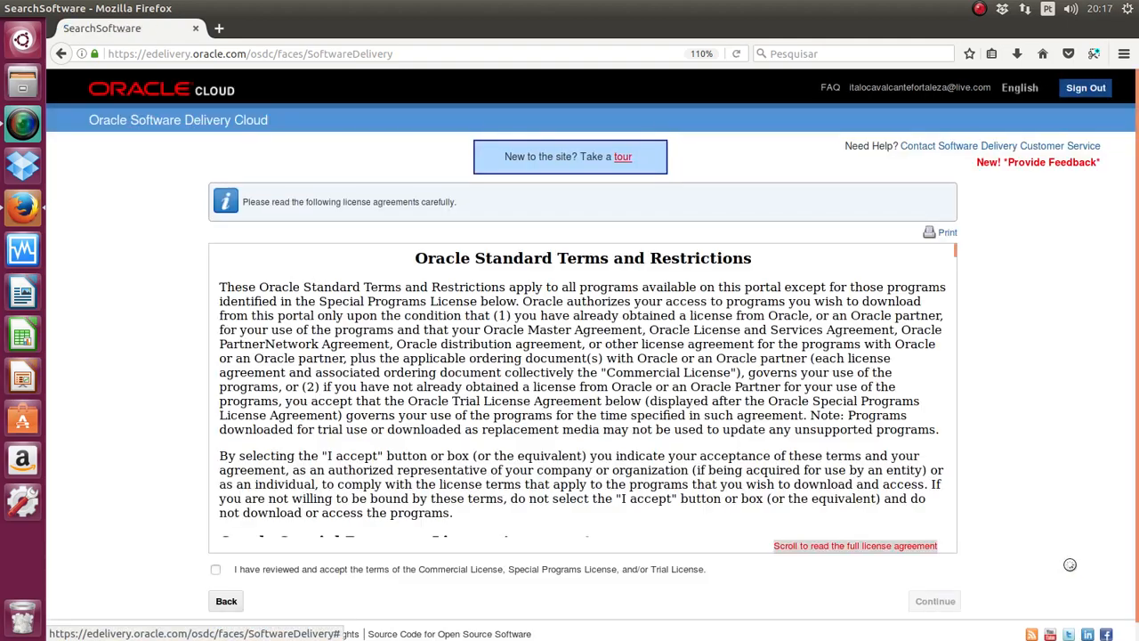
# Step: Accept the license terms and continue to the downloadable file list
pyautogui.click(214, 569)
pyautogui.click(944, 602)
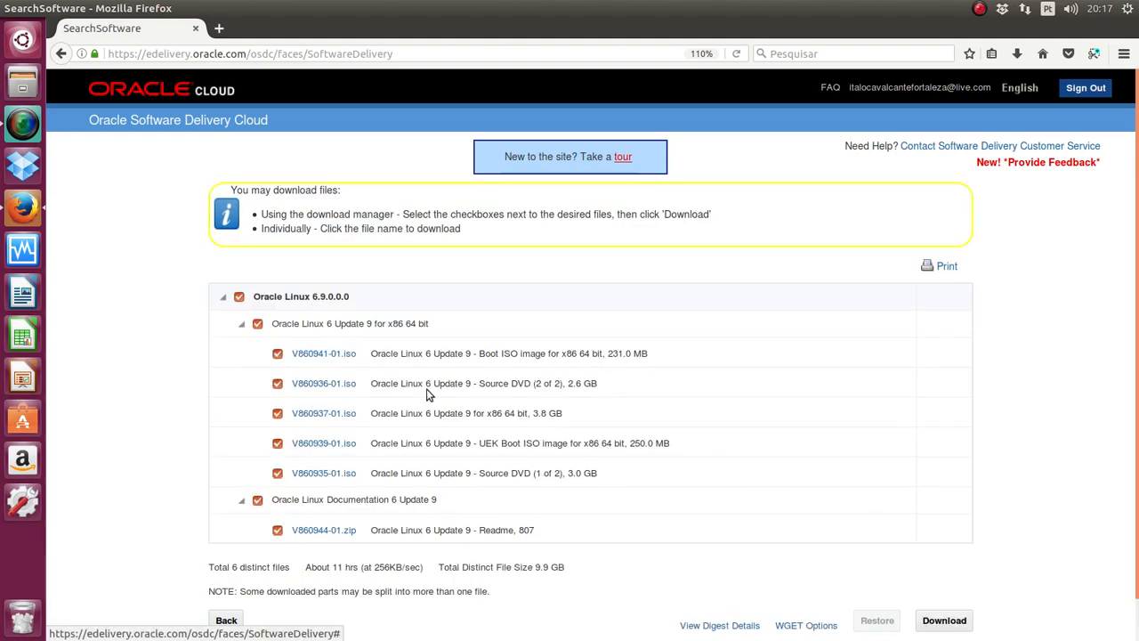
pyautogui.scroll(-1, 431, 395)
pyautogui.scroll(1, 449, 504)
# Step: Uncheck all Oracle Linux 6 Update 9 files except the V860944-01.zip readme
pyautogui.click(257, 324)
pyautogui.click(277, 354)
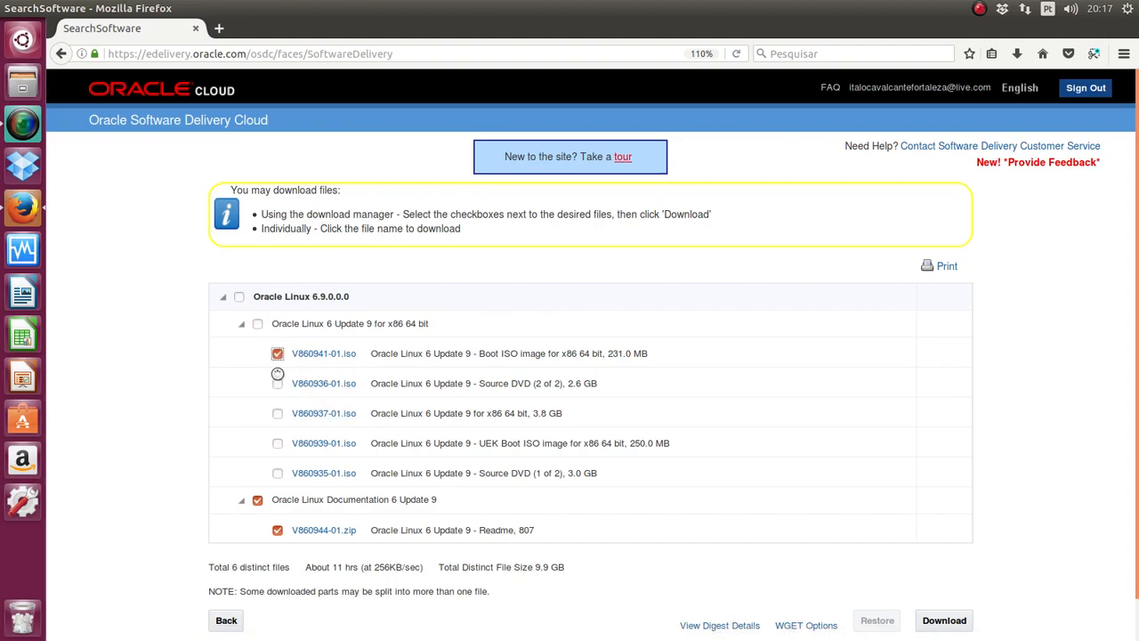
pyautogui.click(277, 354)
pyautogui.click(258, 501)
pyautogui.click(277, 531)
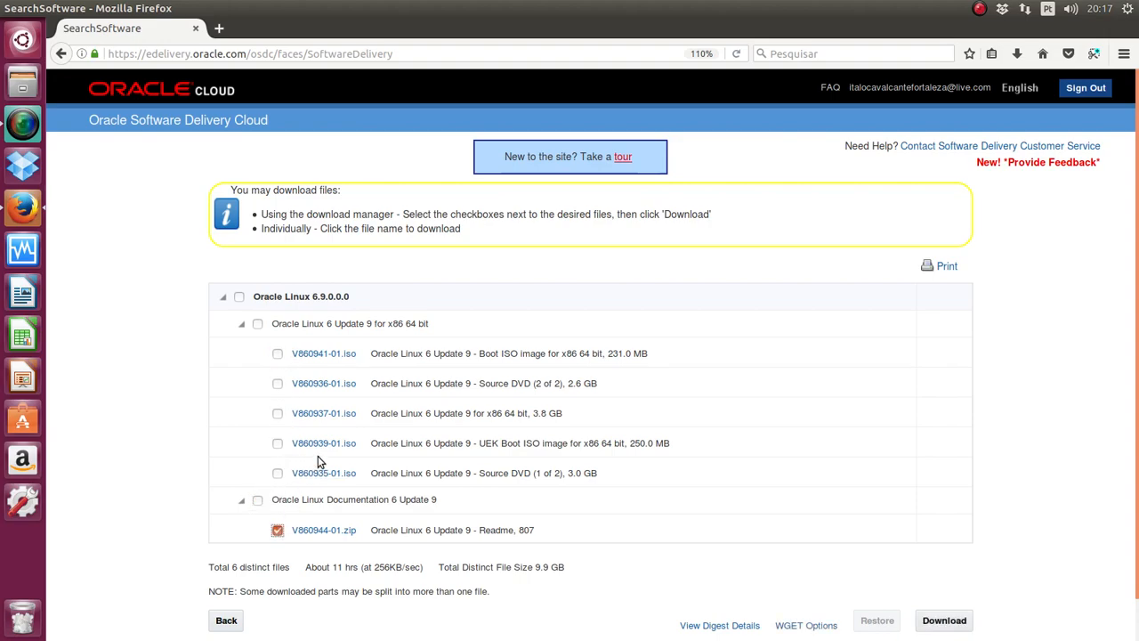
# Step: Start downloading the 3.8 GB V860937-01.iso installation ISO
pyautogui.moveTo(370, 413); pyautogui.dragTo(546, 414)
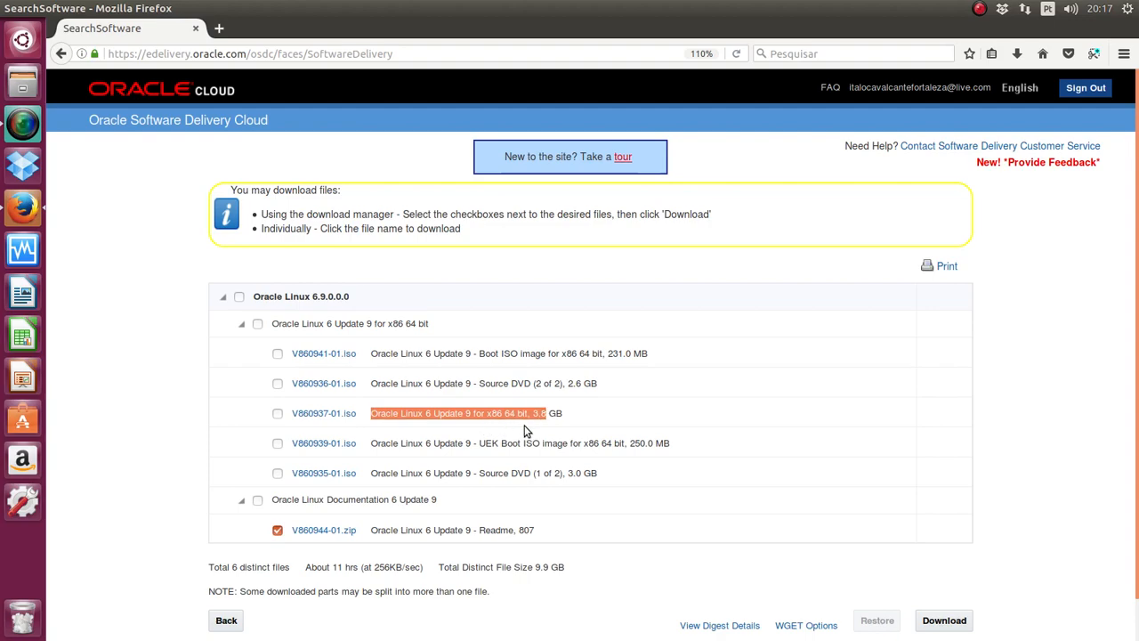
pyautogui.click(439, 418)
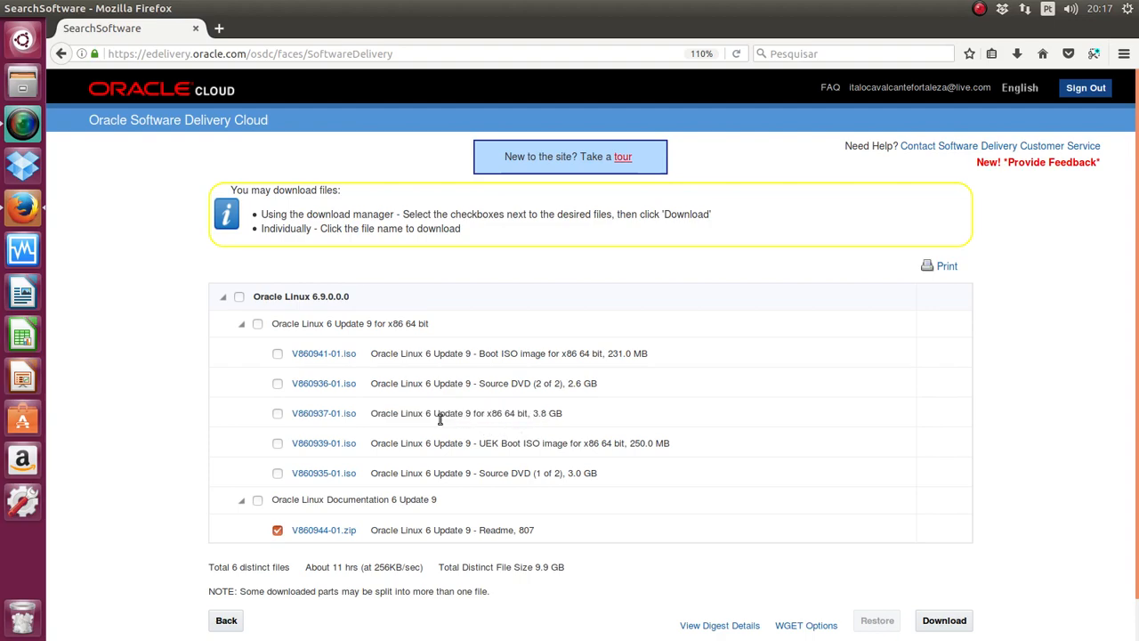
pyautogui.tripleClick(472, 384)
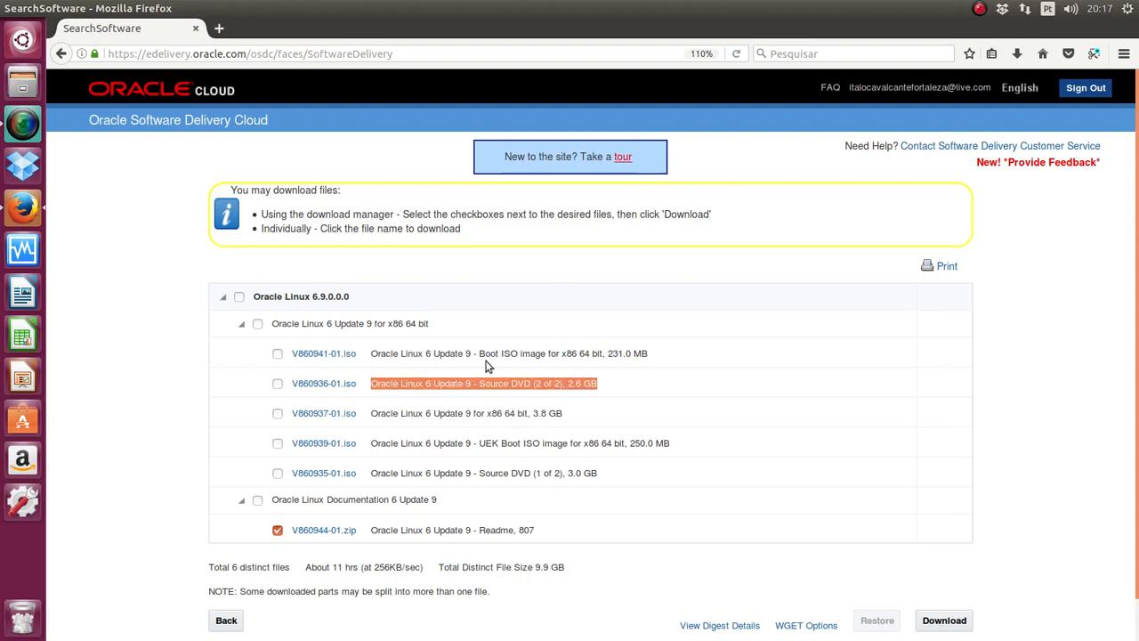
pyautogui.click(344, 413)
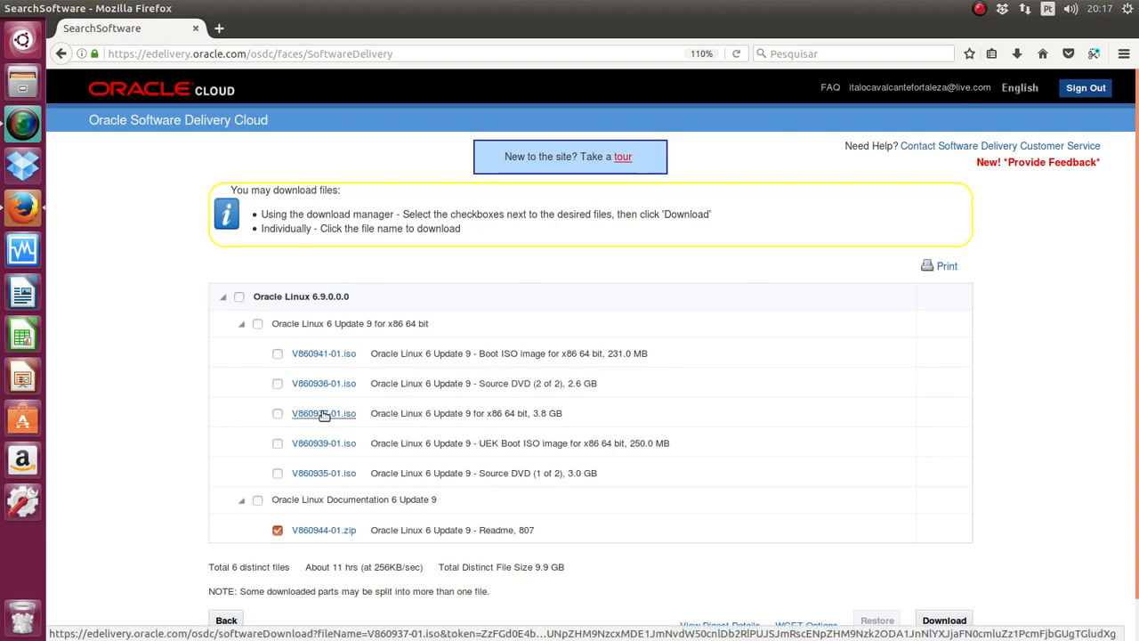
pyautogui.click(324, 415)
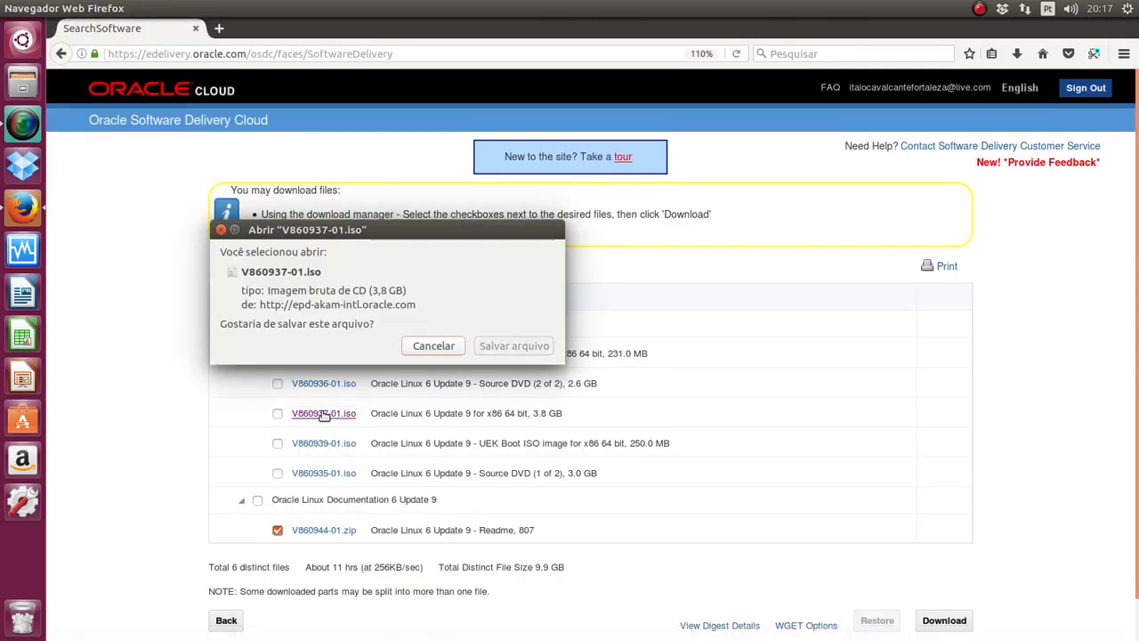
pyautogui.click(487, 347)
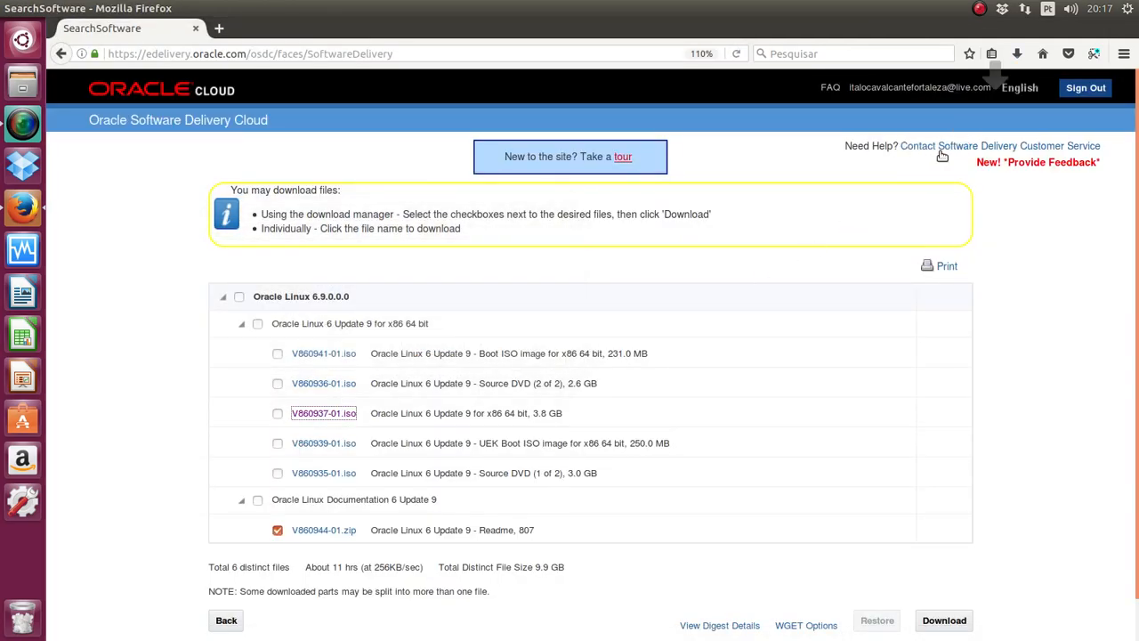
pyautogui.click(1019, 55)
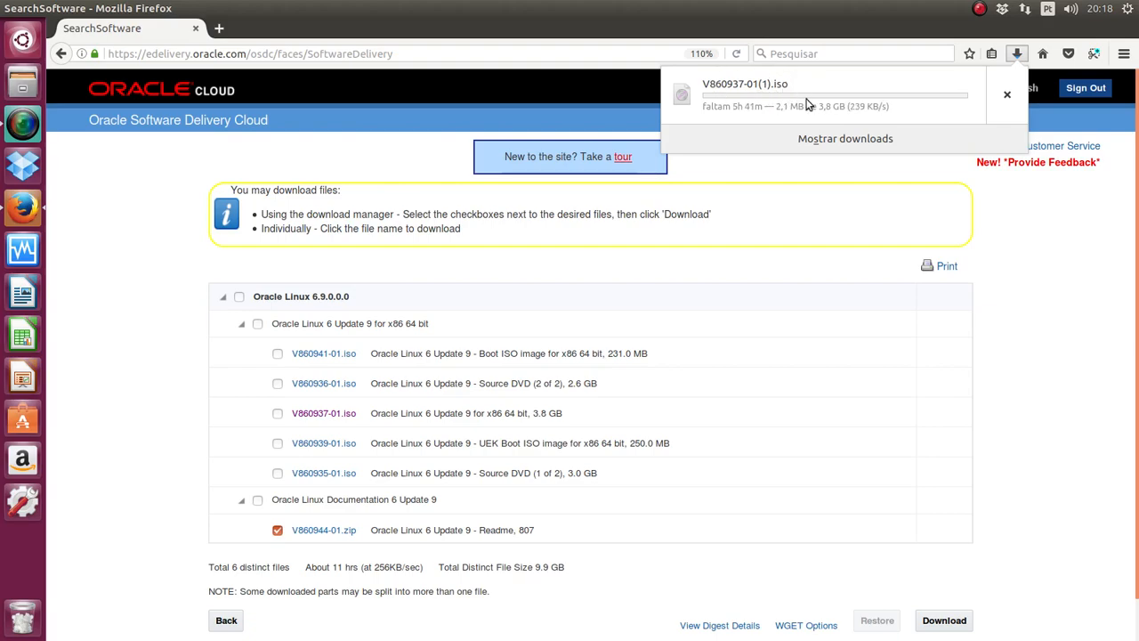
pyautogui.click(1006, 100)
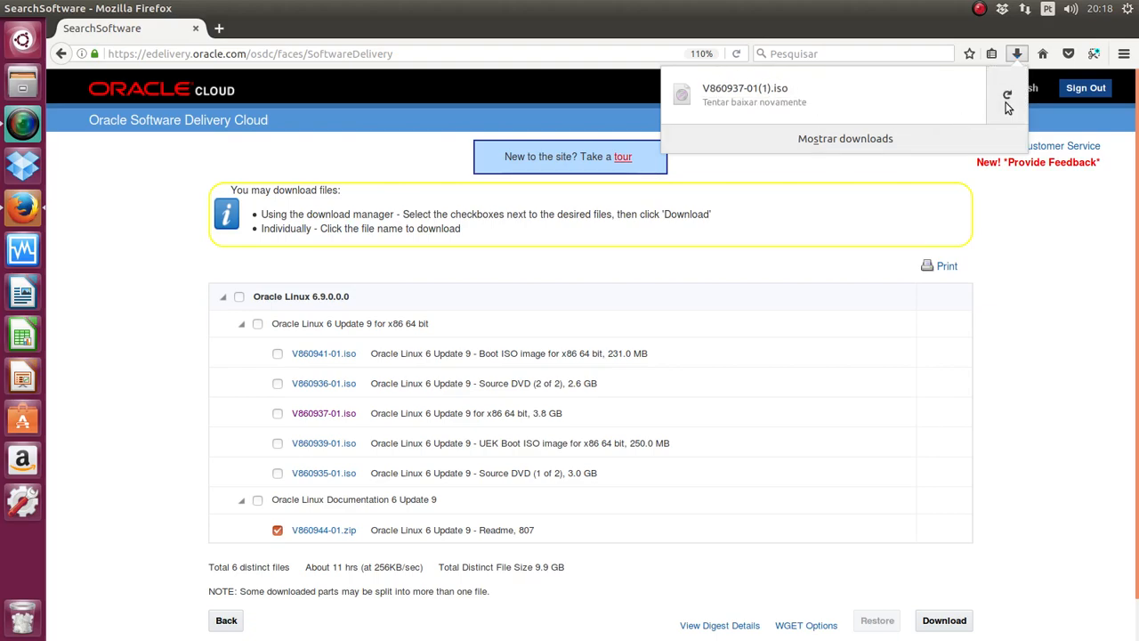
pyautogui.click(1008, 263)
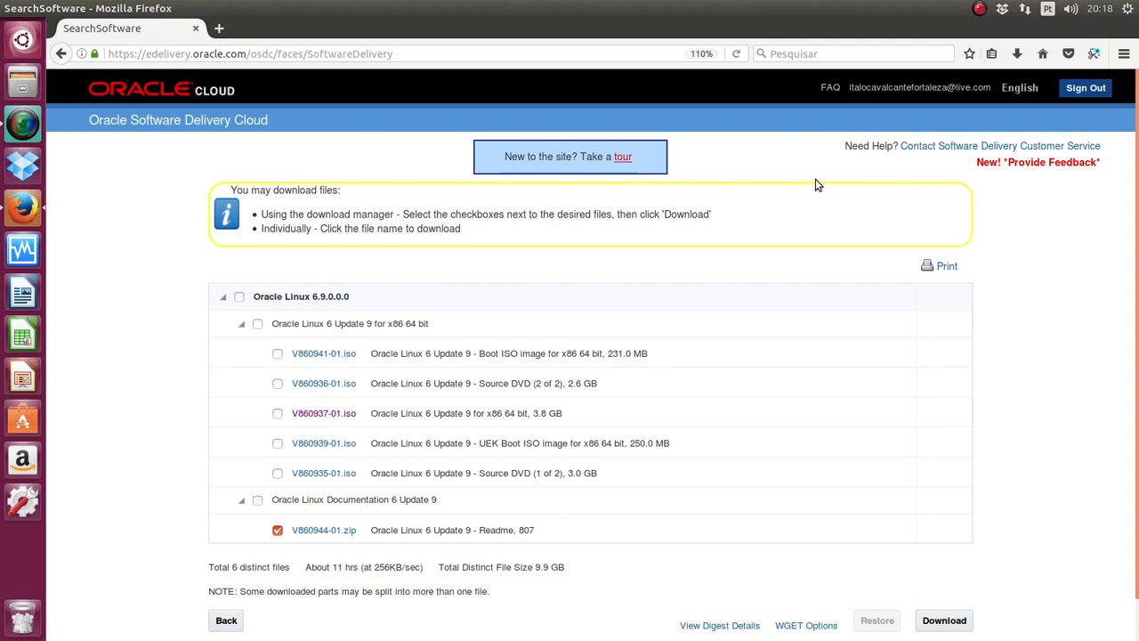
pyautogui.moveTo(10, 6)
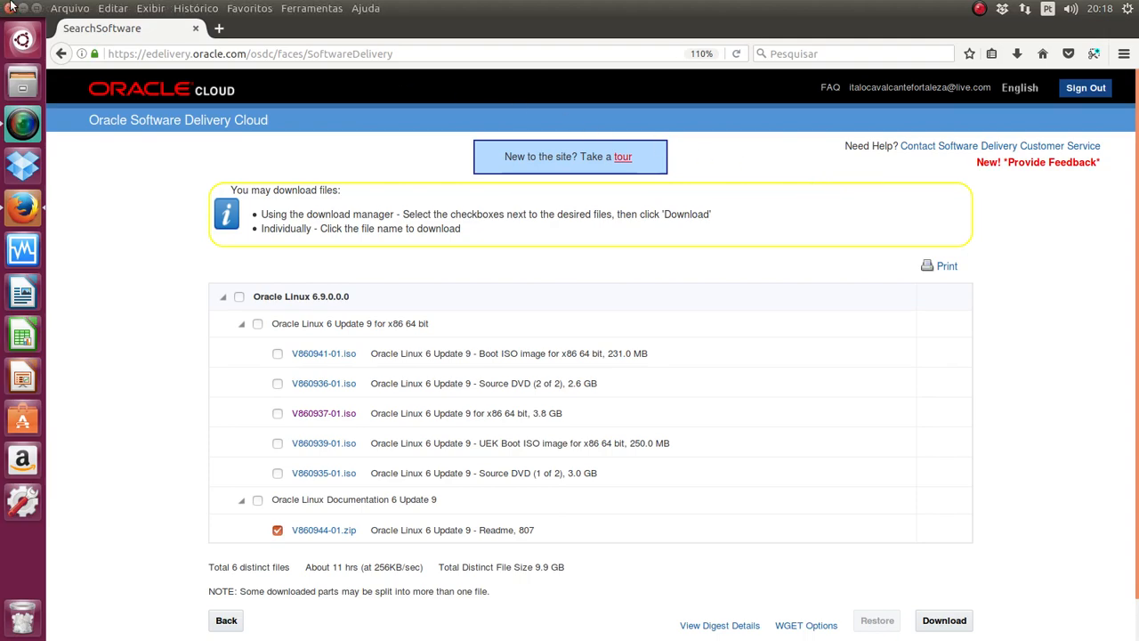
# Step: Close Firefox, confirming 'Sair da página', and launch VirtualBox from the launcher
pyautogui.click(10, 7)
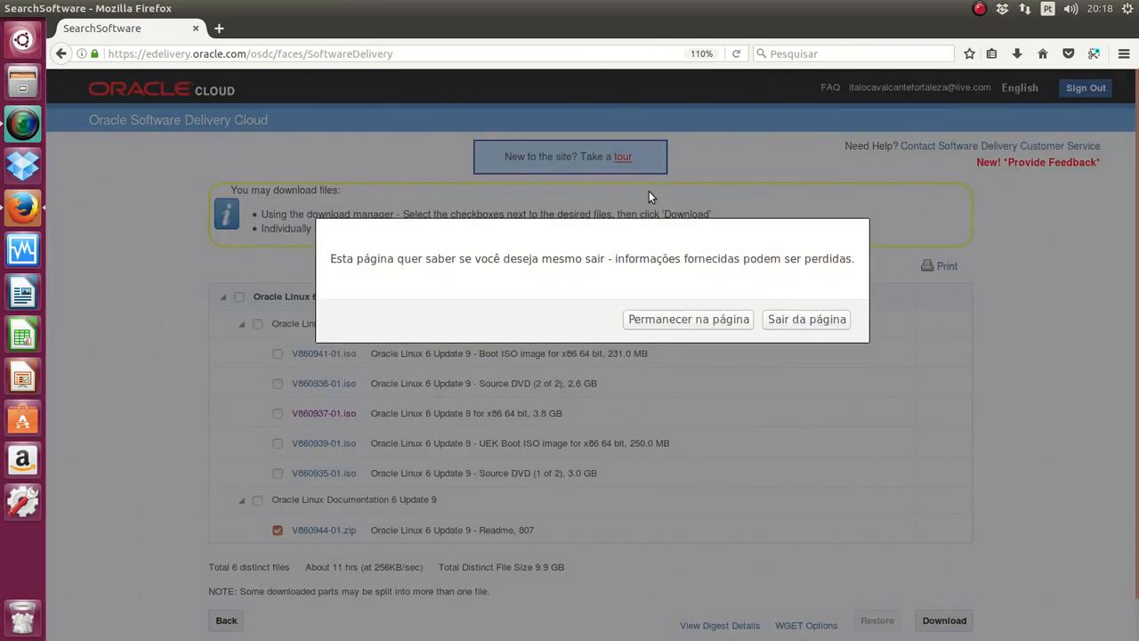
pyautogui.click(789, 322)
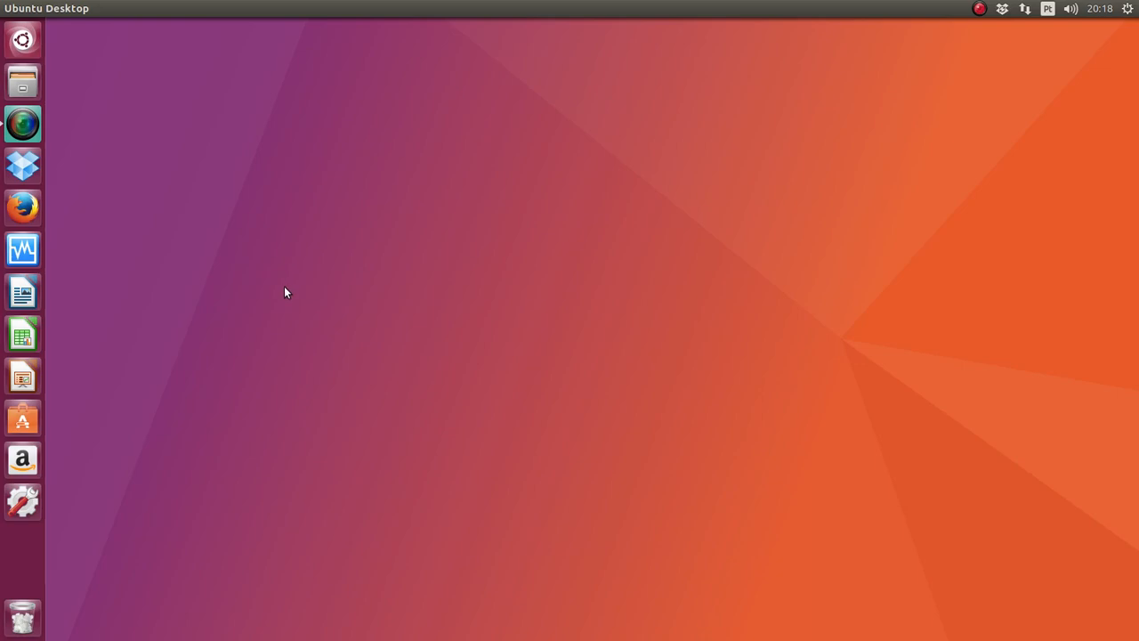
pyautogui.click(23, 251)
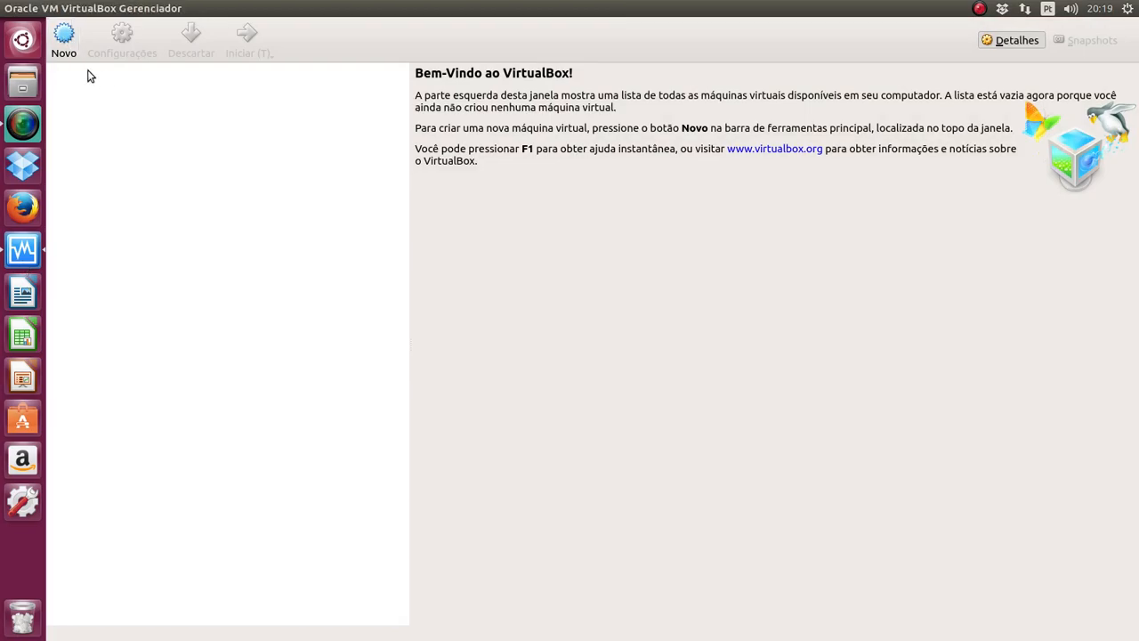
# Step: Start a new VM named 'Oracle Linux' with 2048 MB of memory
pyautogui.click(66, 44)
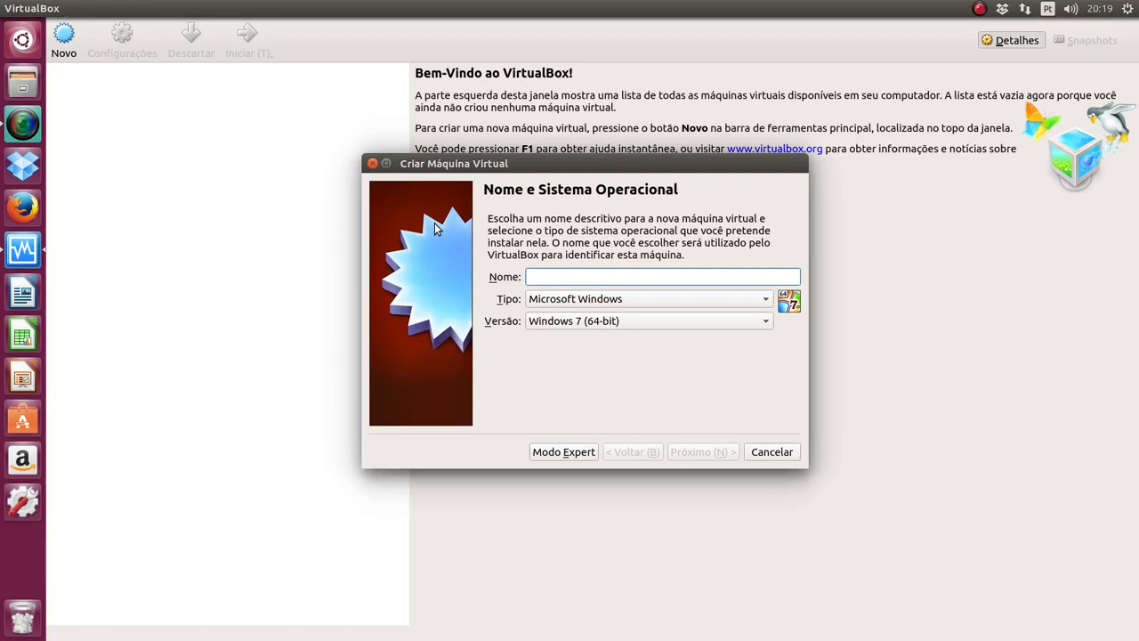
pyautogui.write('Oracle')
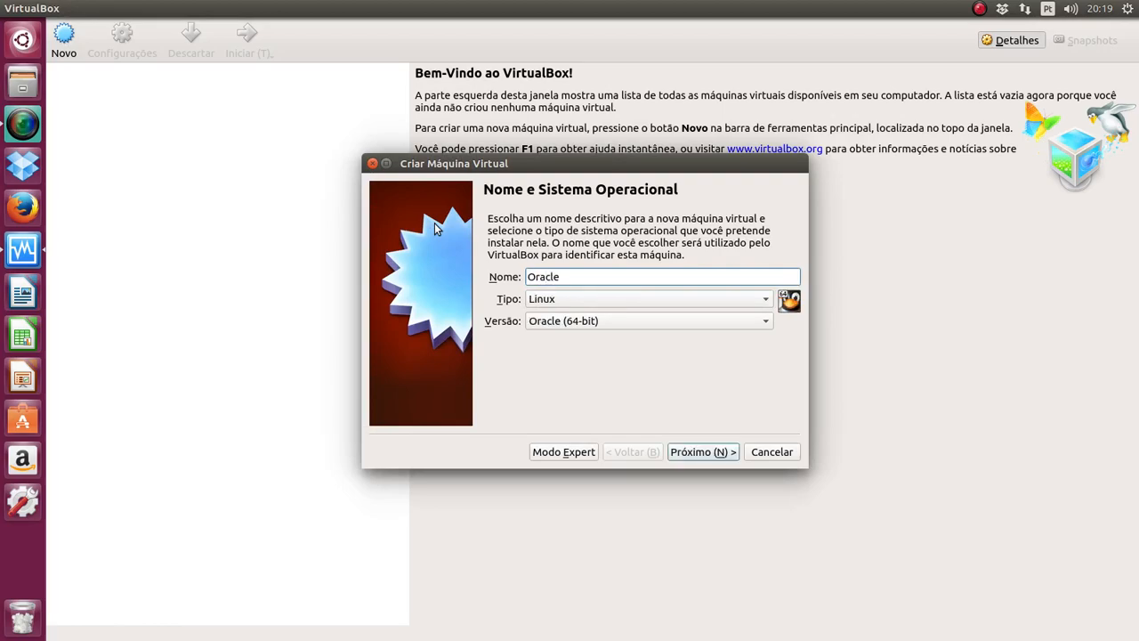
pyautogui.write(' Linux')
pyautogui.click(702, 455)
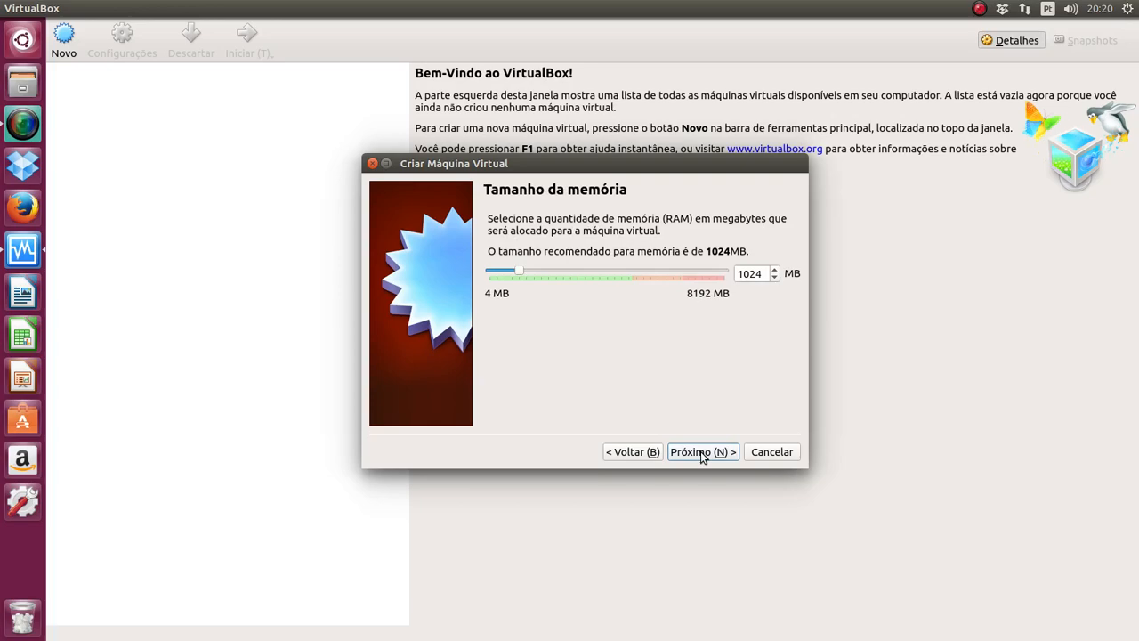
pyautogui.doubleClick(754, 276)
pyautogui.write('2048')
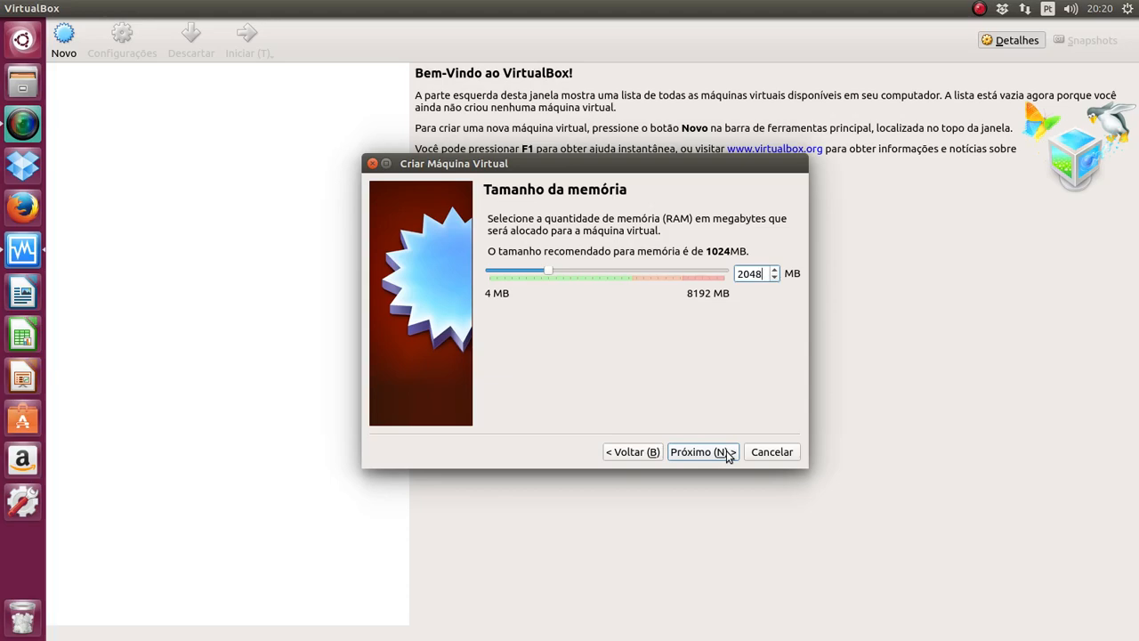
pyautogui.click(727, 452)
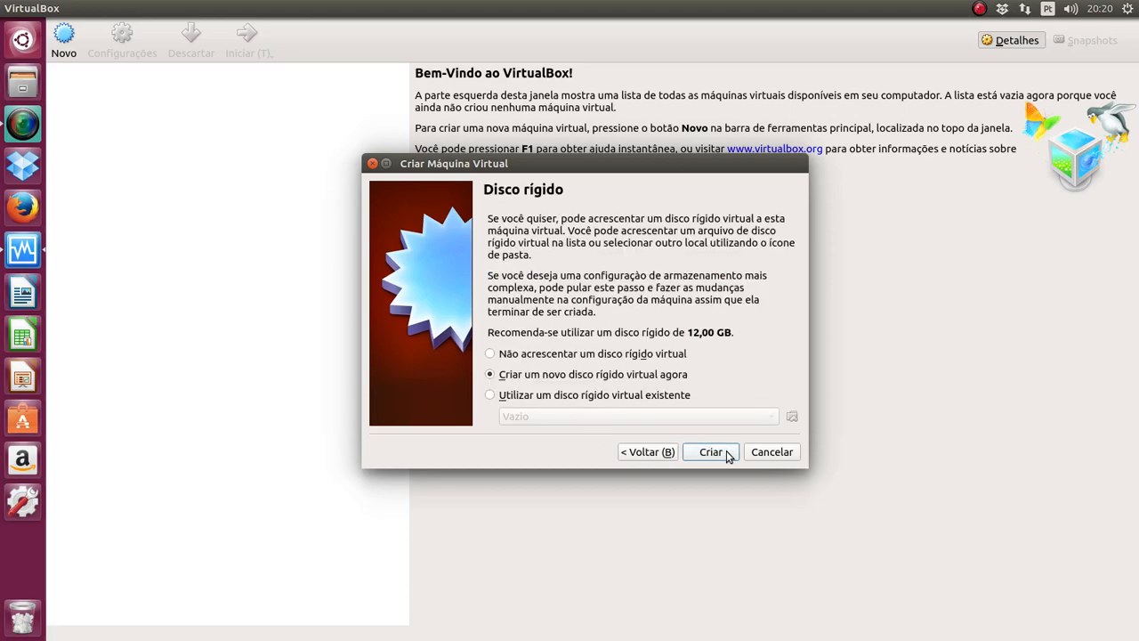
# Step: Give it a new 50 GB dynamically allocated VDI disk, create it, and open its settings
pyautogui.click(728, 453)
pyautogui.click(727, 455)
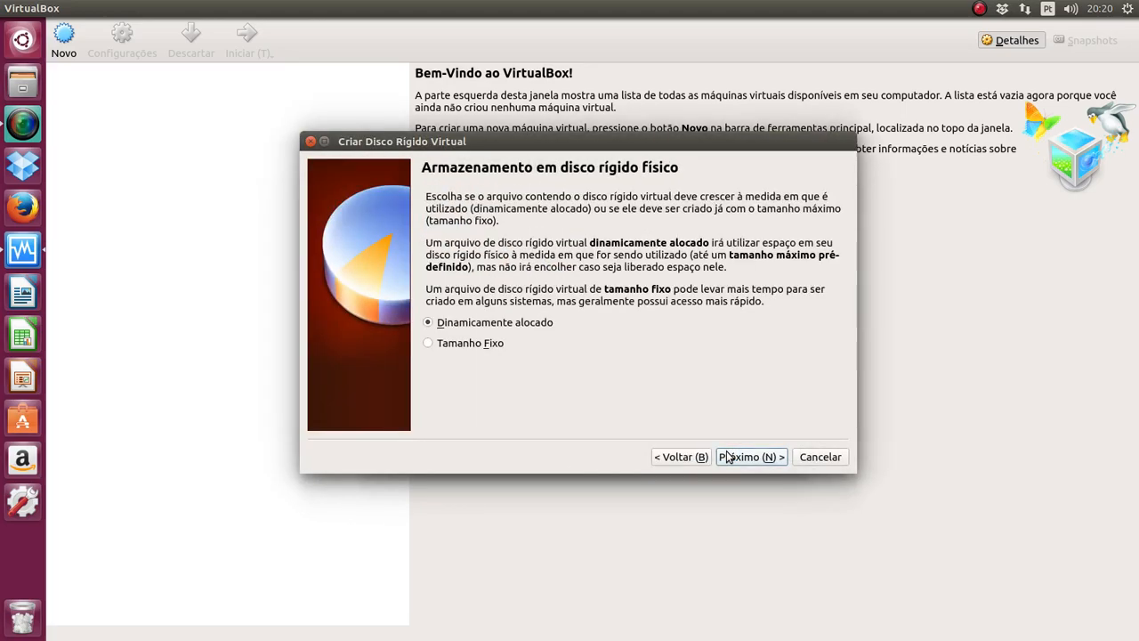
pyautogui.click(727, 456)
pyautogui.click(801, 286)
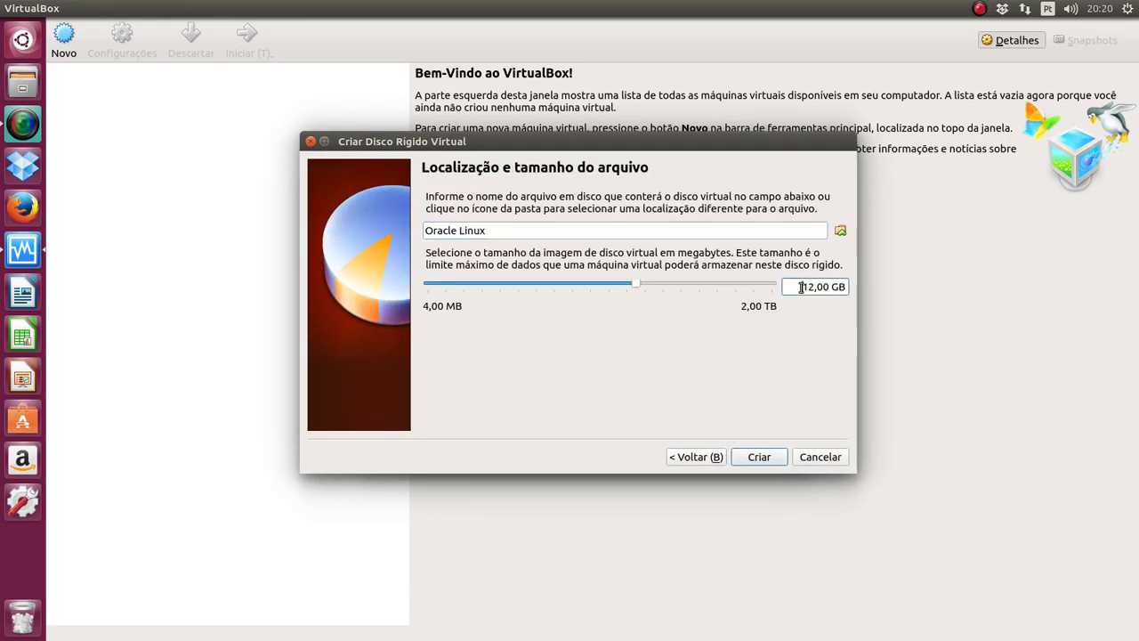
pyautogui.press('Delete')
pyautogui.press('Delete')
pyautogui.press('Delete')
pyautogui.write('50')
pyautogui.click(767, 459)
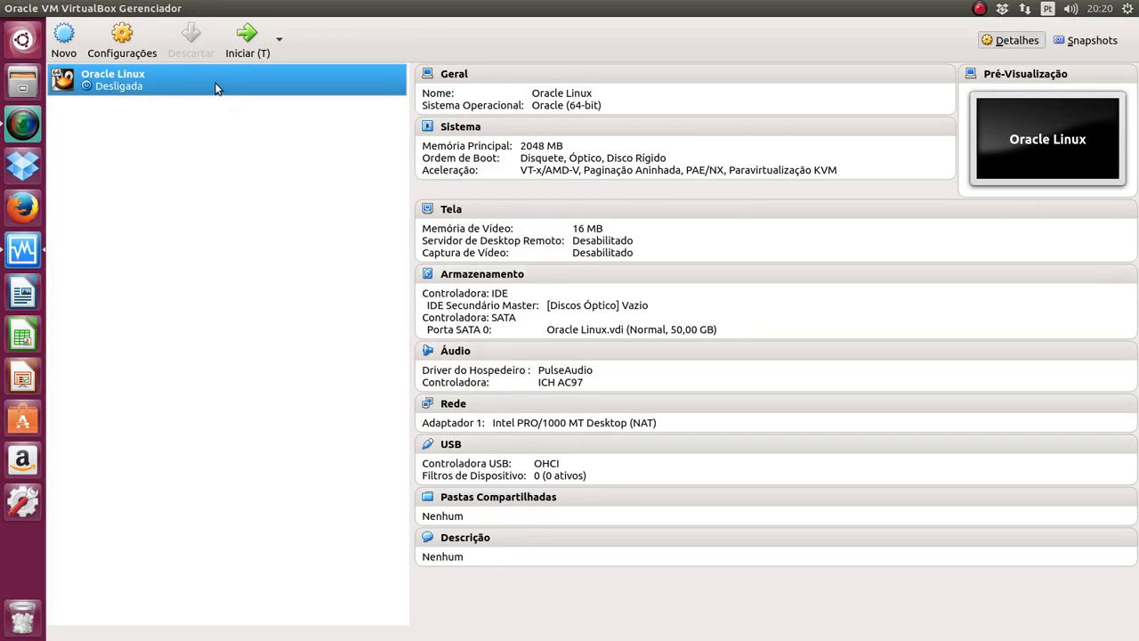
pyautogui.click(155, 58)
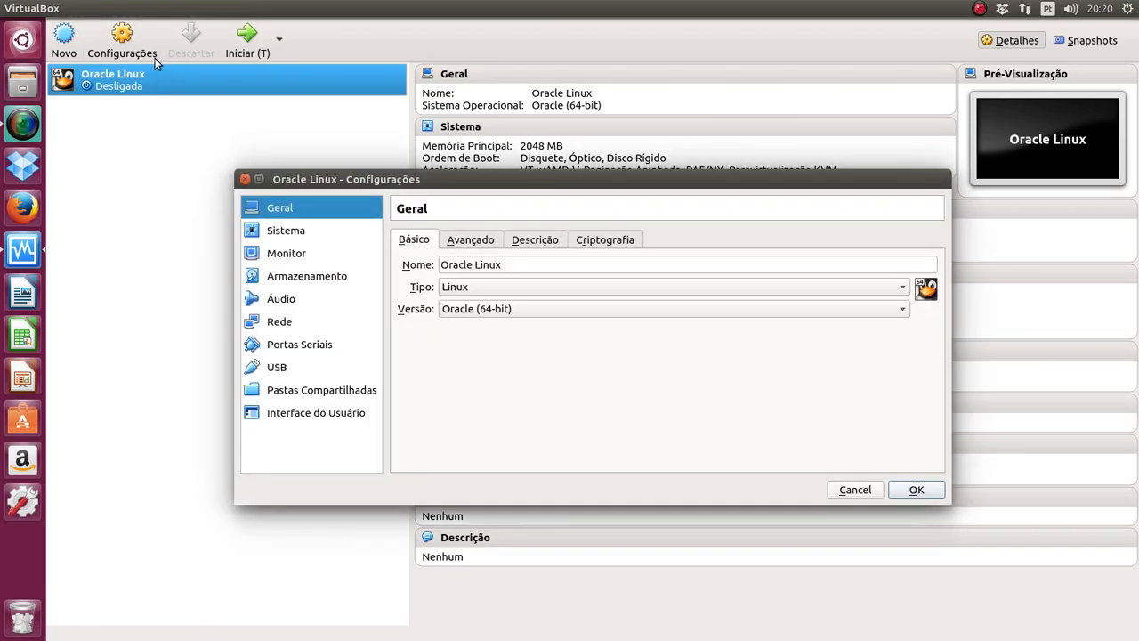
# Step: In Armazenamento, select the SATA controller and add another hard disk to it
pyautogui.click(283, 277)
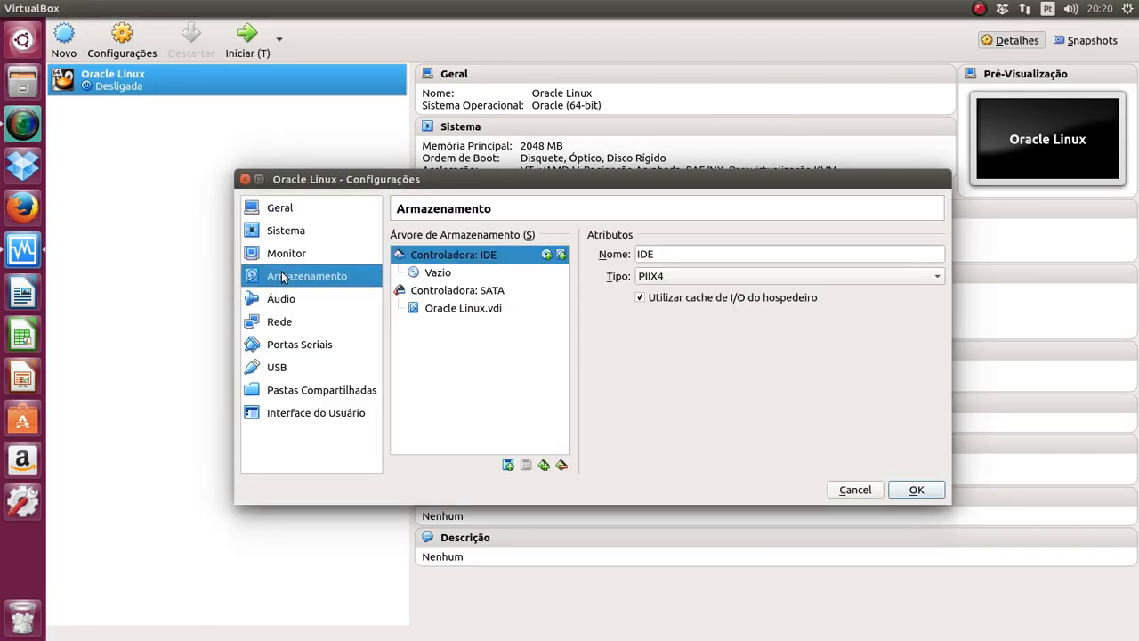
pyautogui.click(440, 292)
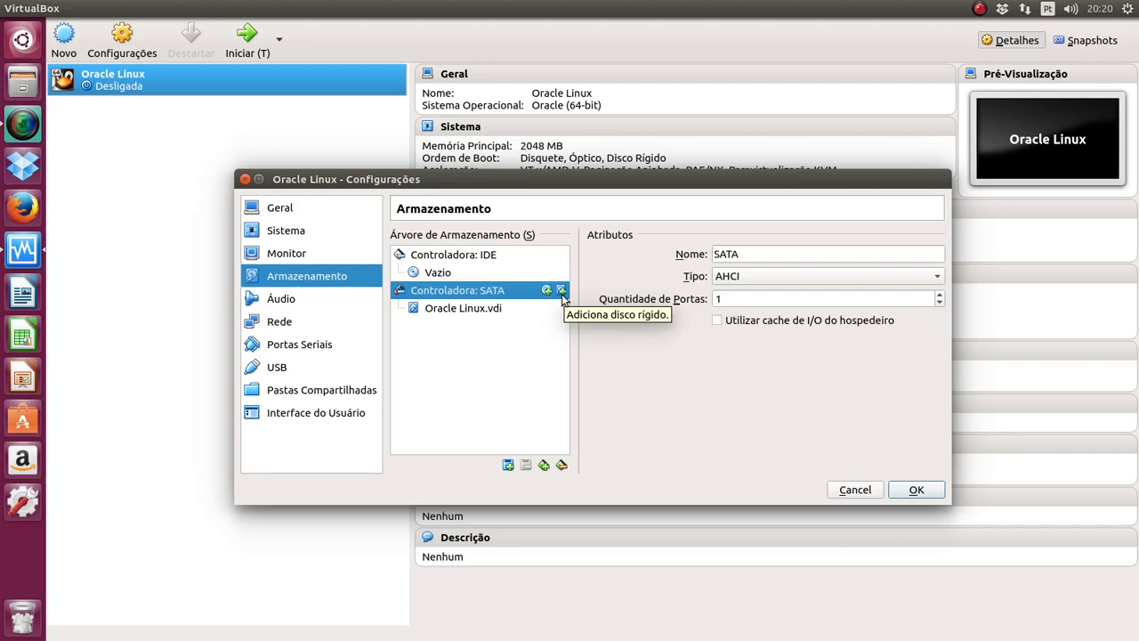
pyautogui.click(562, 291)
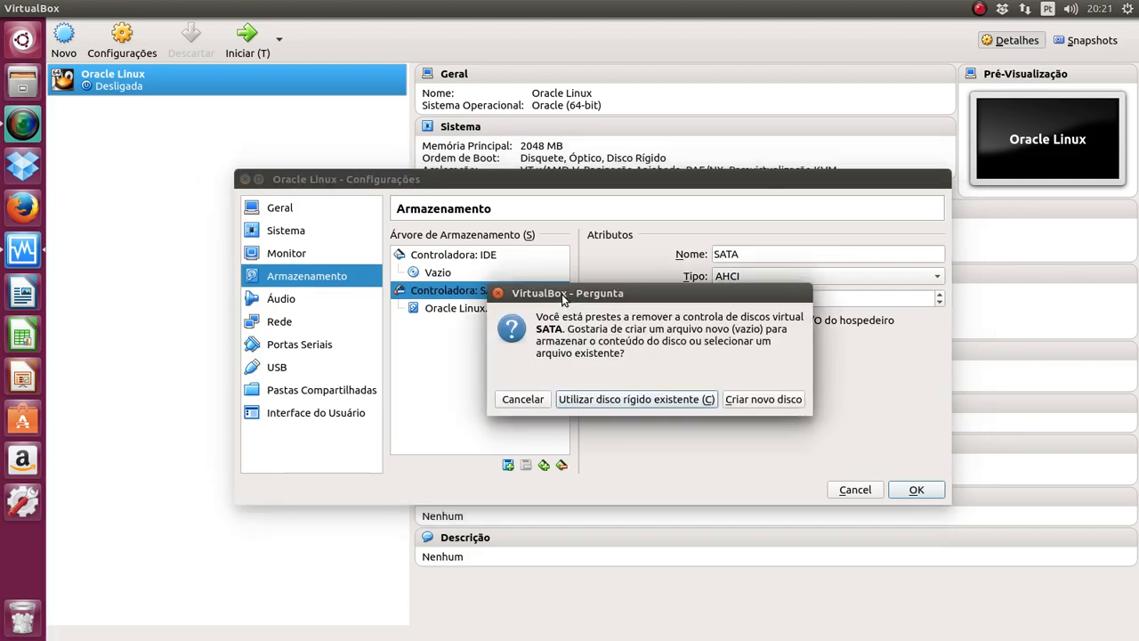
# Step: Create a new dynamically allocated VDI disk named 'Oracle Linux2'
pyautogui.click(738, 402)
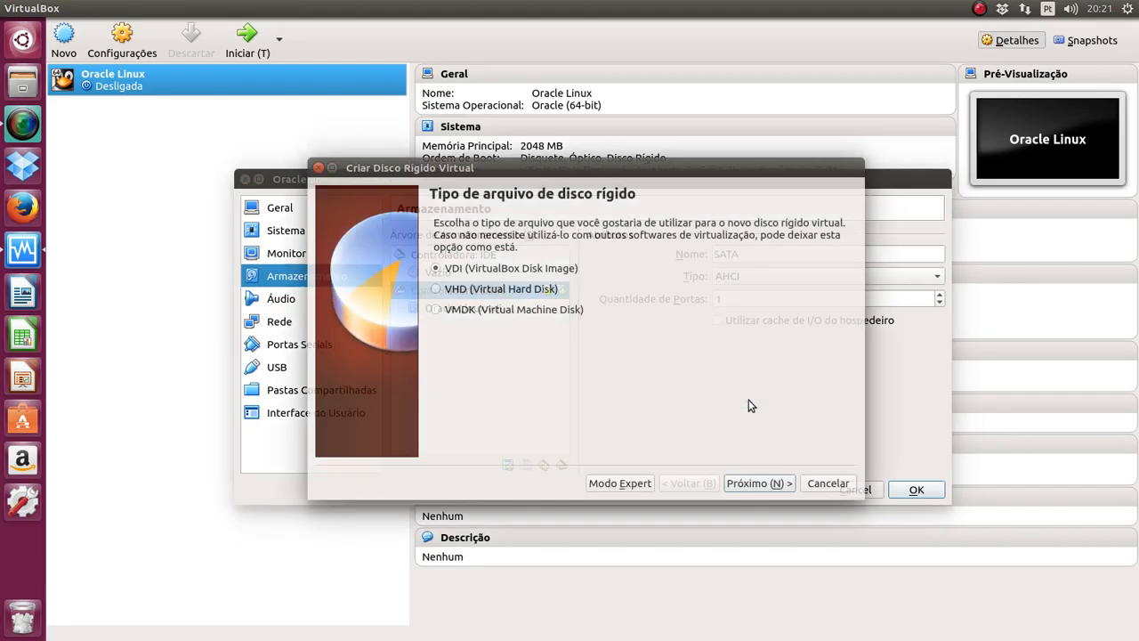
pyautogui.click(760, 485)
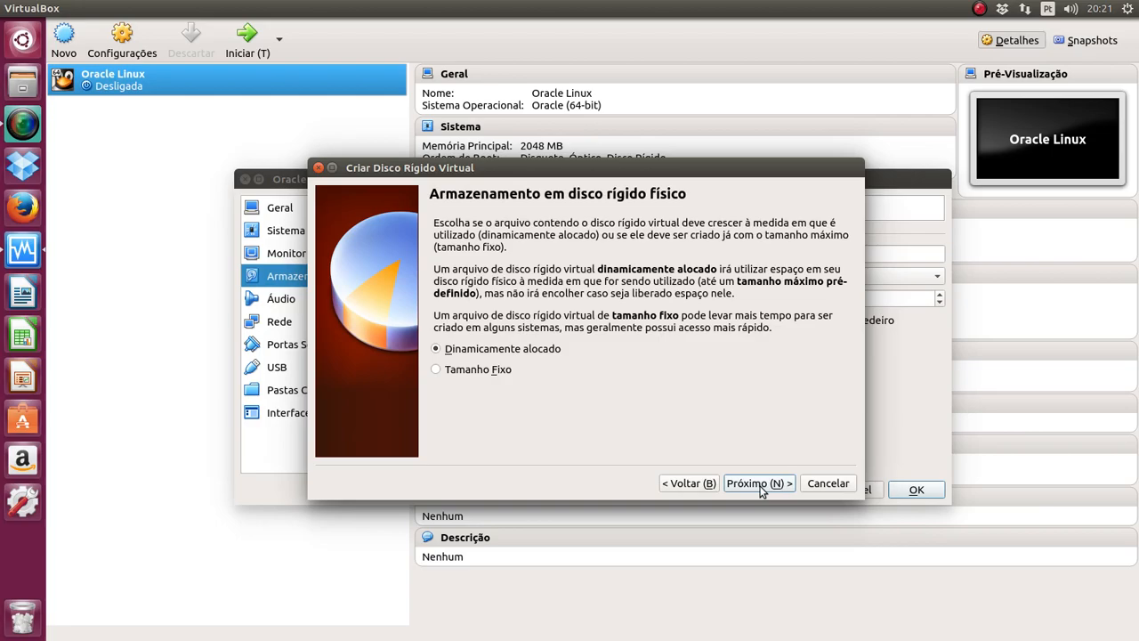
pyautogui.click(759, 483)
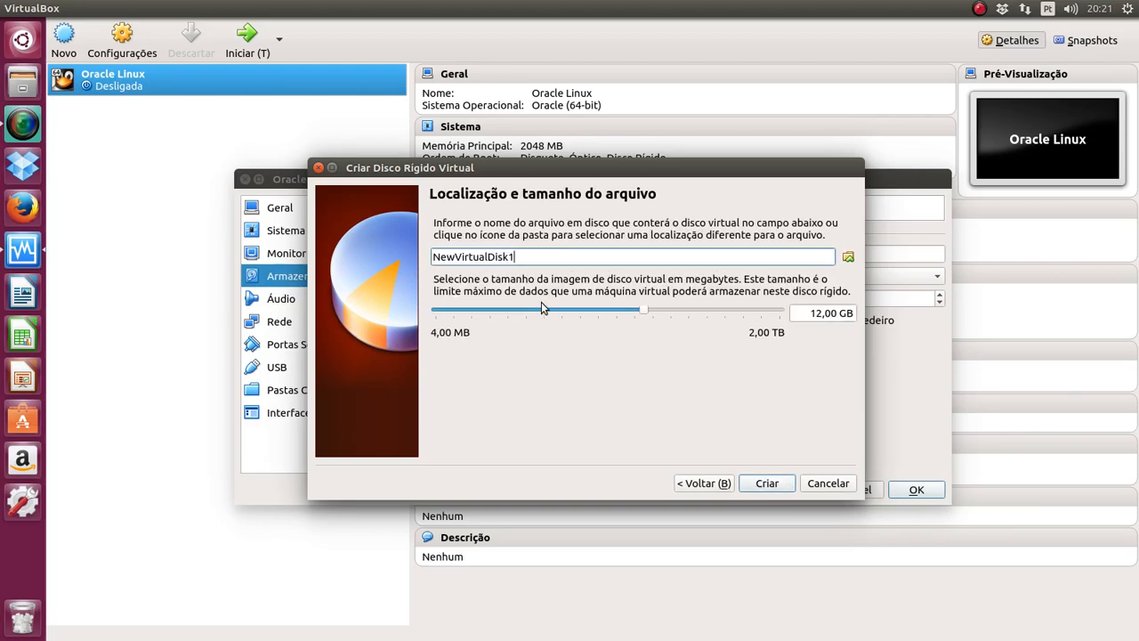
pyautogui.moveTo(510, 169); pyautogui.dragTo(727, 222)
pyautogui.press('BackSpace')
pyautogui.press('BackSpace')
pyautogui.press('BackSpace')
pyautogui.press('BackSpace')
pyautogui.press('BackSpace')
pyautogui.press('BackSpace')
pyautogui.press('BackSpace')
pyautogui.press('BackSpace')
pyautogui.press('BackSpace')
pyautogui.press('BackSpace')
pyautogui.press('BackSpace')
pyautogui.press('BackSpace')
pyautogui.press('BackSpace')
pyautogui.press('BackSpace')
pyautogui.press('BackSpace')
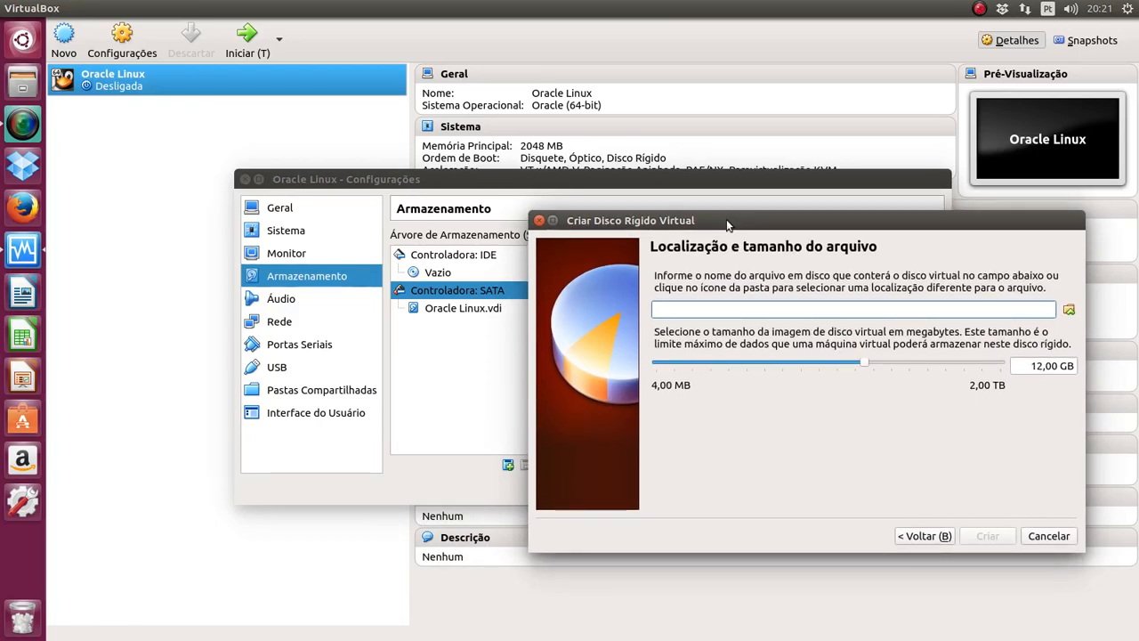
pyautogui.write('Orac')
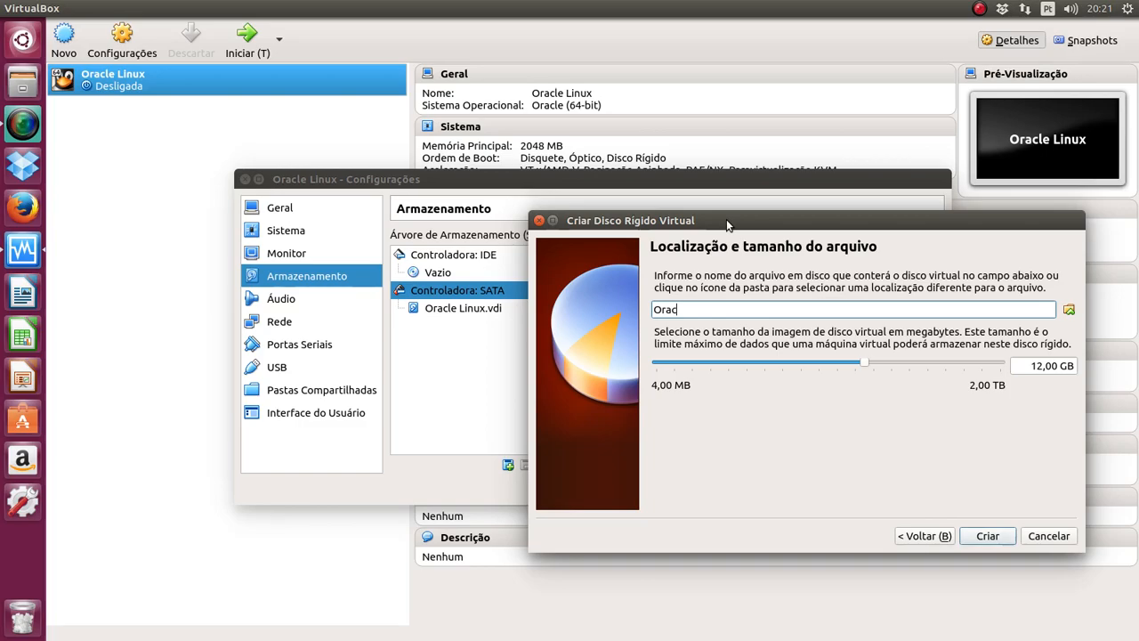
pyautogui.write('le Linux2')
# Step: Set its size to 50 GB, create it, and save the storage settings
pyautogui.click(1034, 367)
pyautogui.press('Delete')
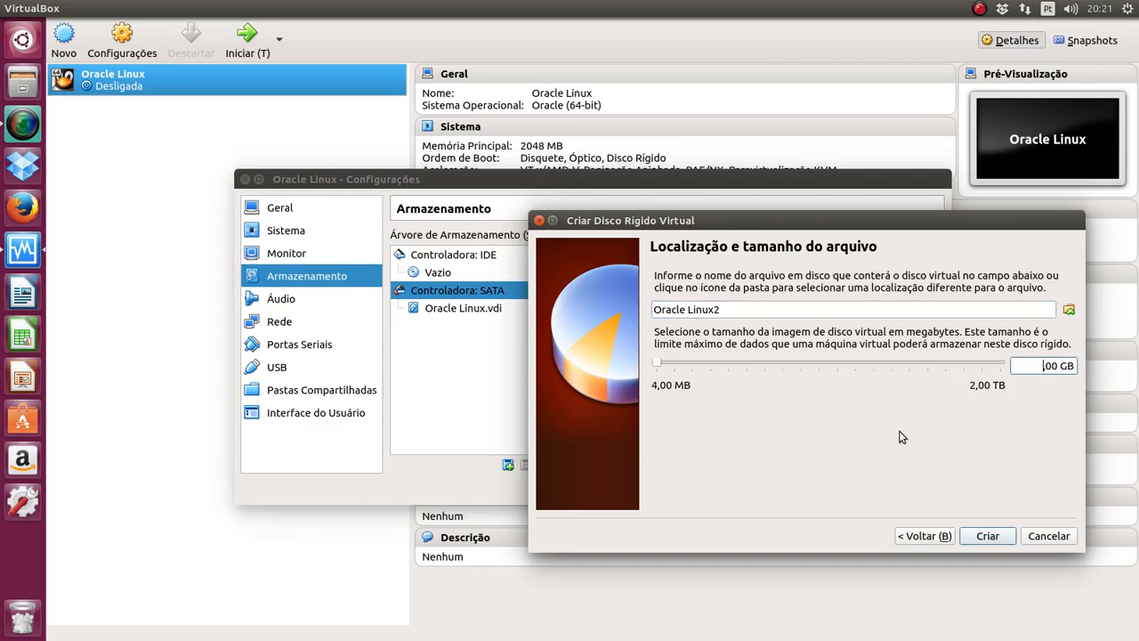
pyautogui.press('Delete')
pyautogui.write('50')
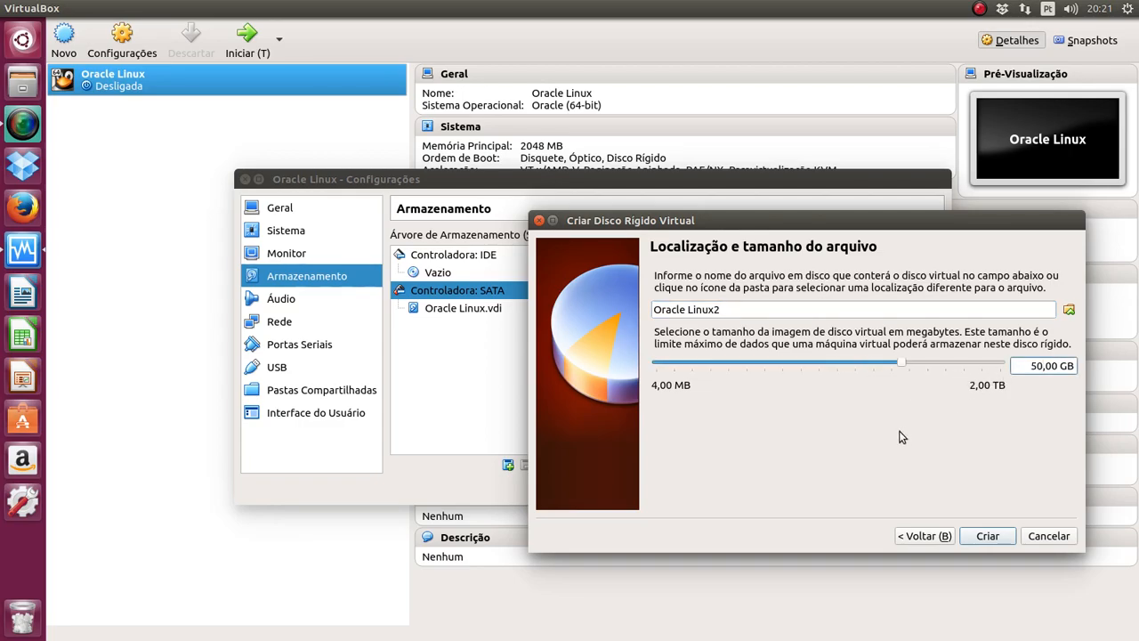
pyautogui.moveTo(752, 222); pyautogui.dragTo(738, 123)
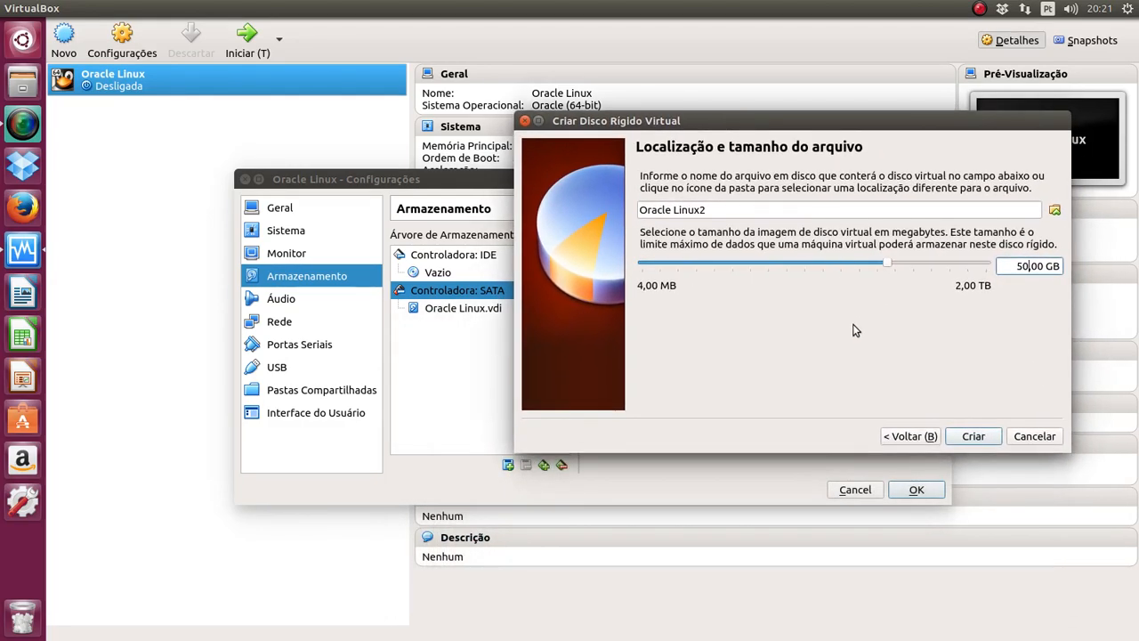
pyautogui.click(972, 436)
pyautogui.click(507, 326)
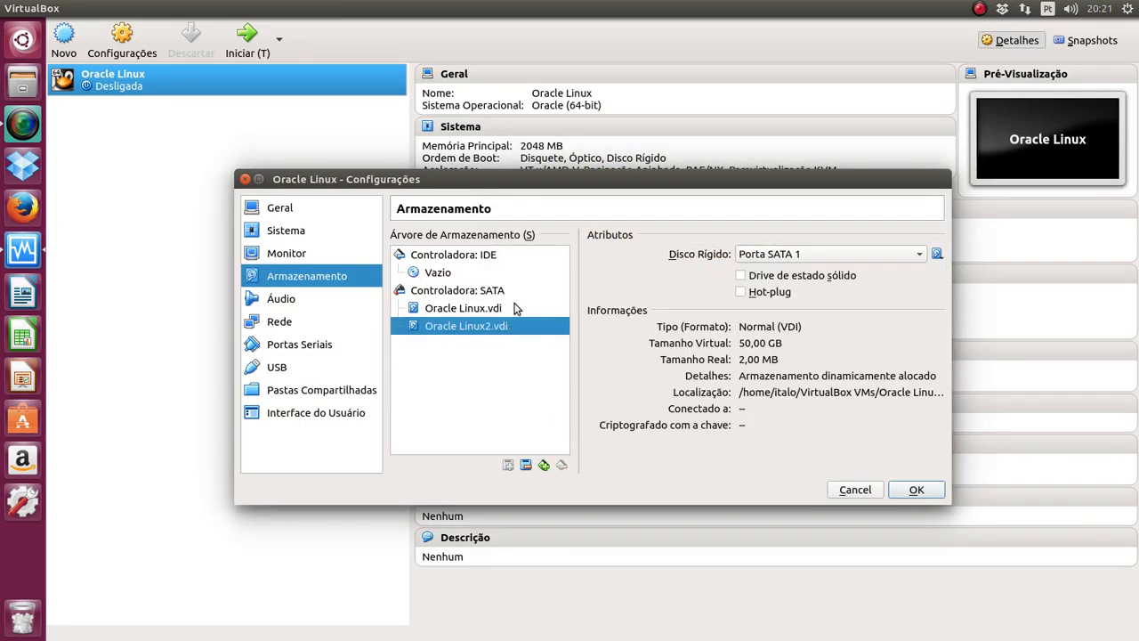
pyautogui.click(514, 307)
pyautogui.click(916, 489)
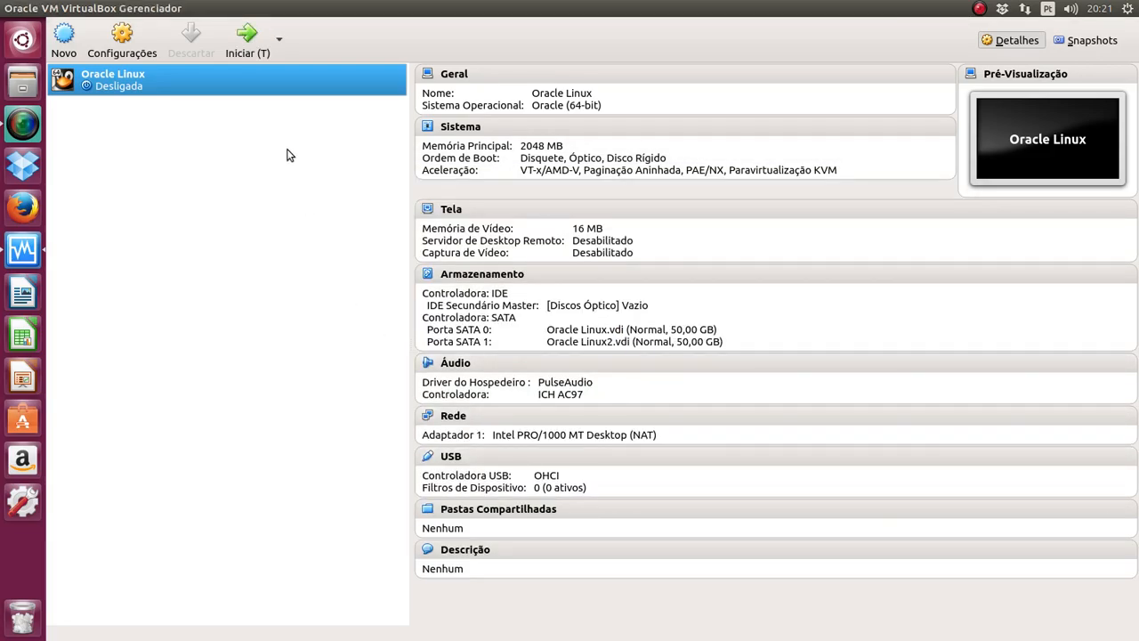
# Step: Start the Oracle Linux VM and load V860937-01.iso into its optical drive
pyautogui.click(246, 37)
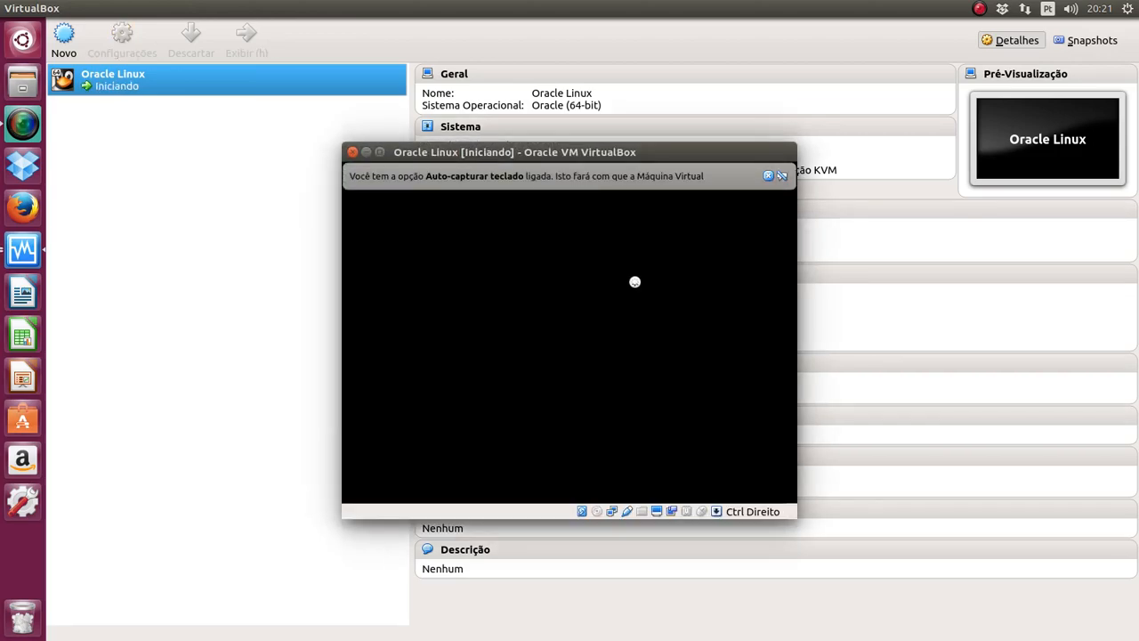
pyautogui.click(768, 176)
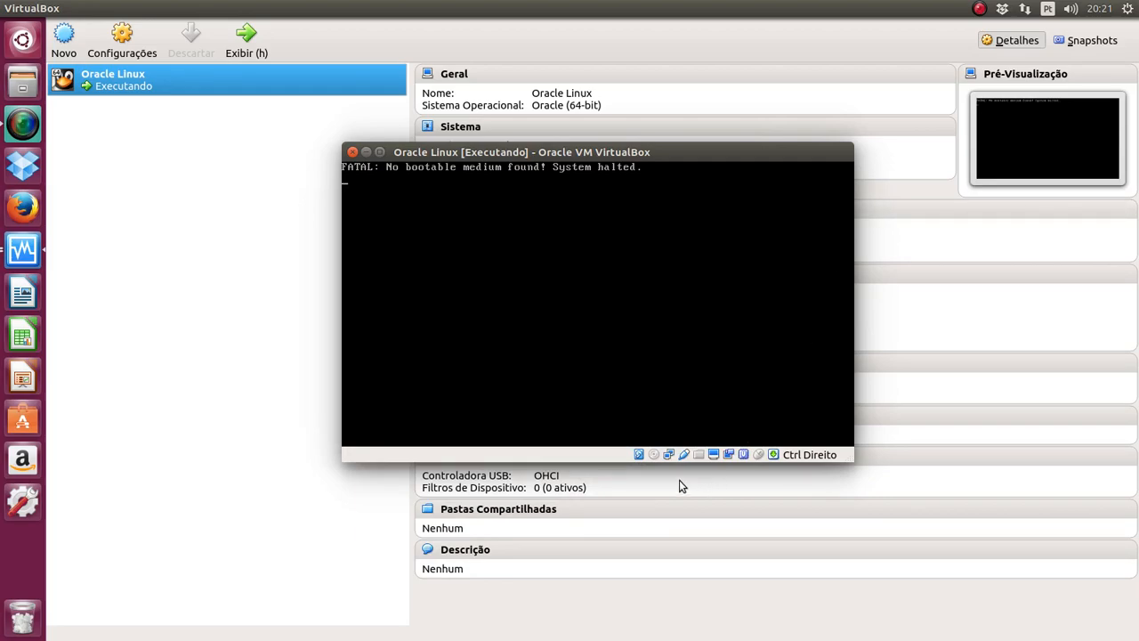
pyautogui.click(655, 454)
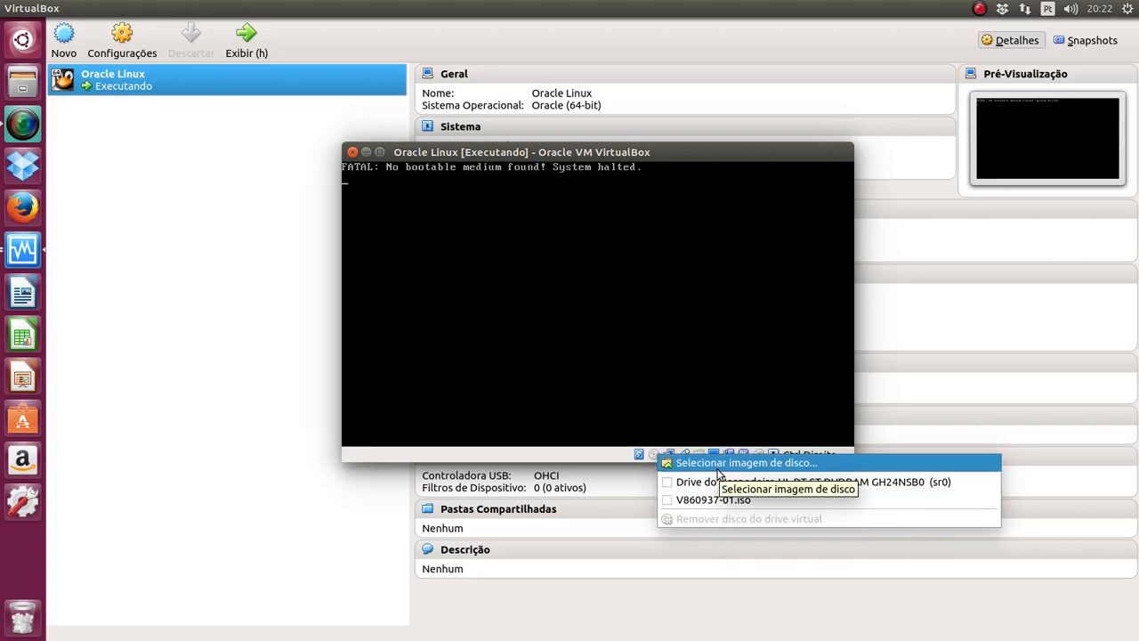
pyautogui.click(670, 505)
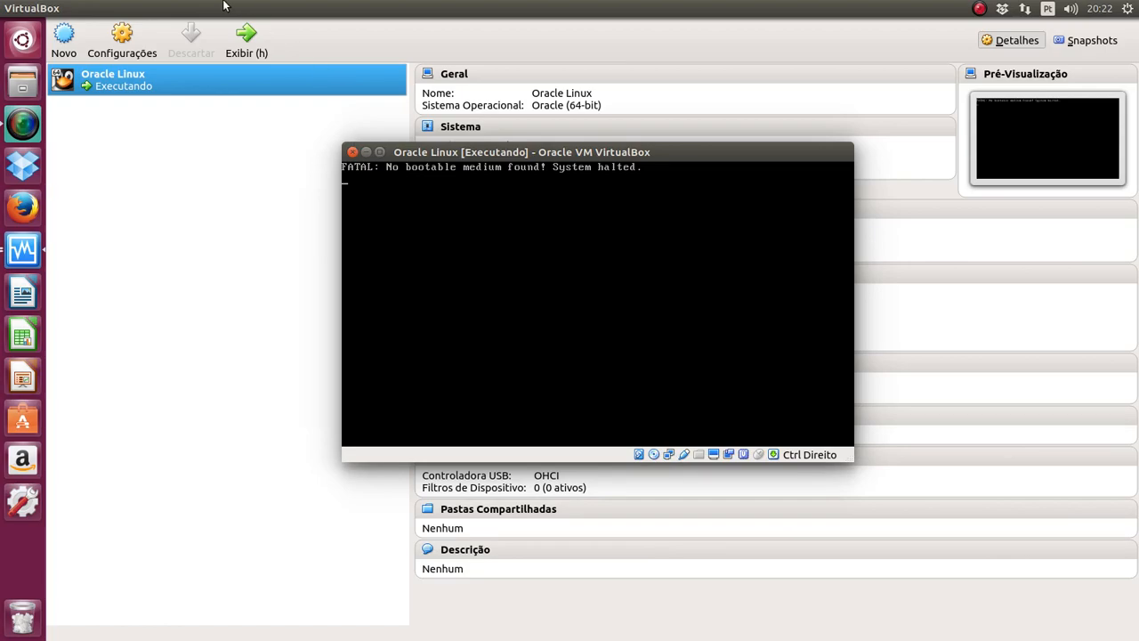
pyautogui.moveTo(170, 12)
pyautogui.click(126, 12)
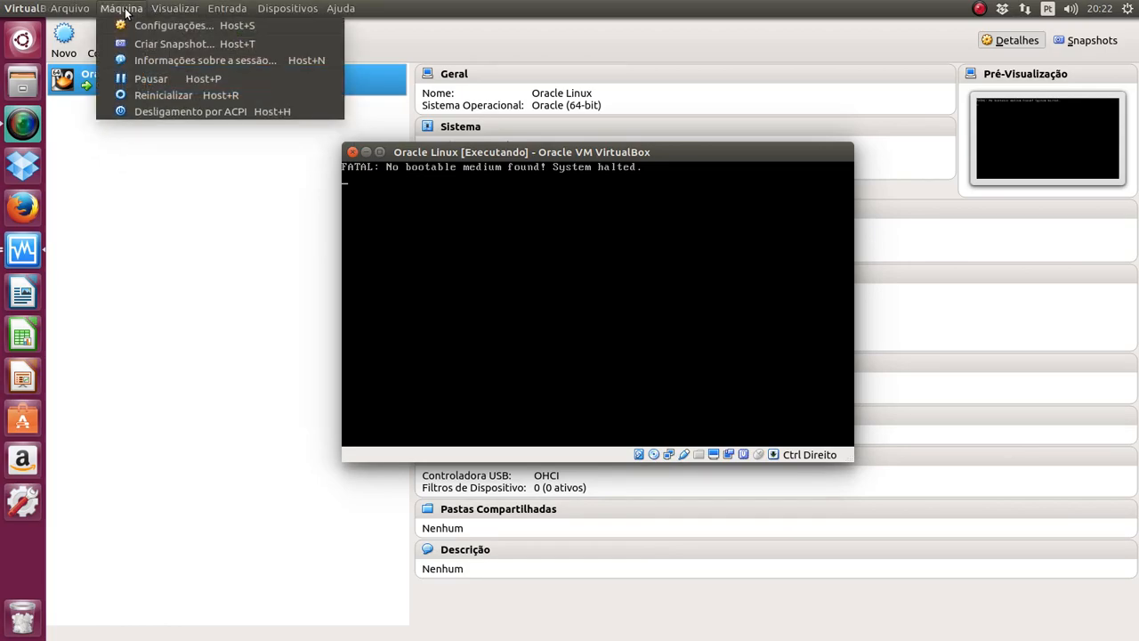
# Step: Reset the VM and boot the 'Install or upgrade an existing system' entry from the disc
pyautogui.click(162, 95)
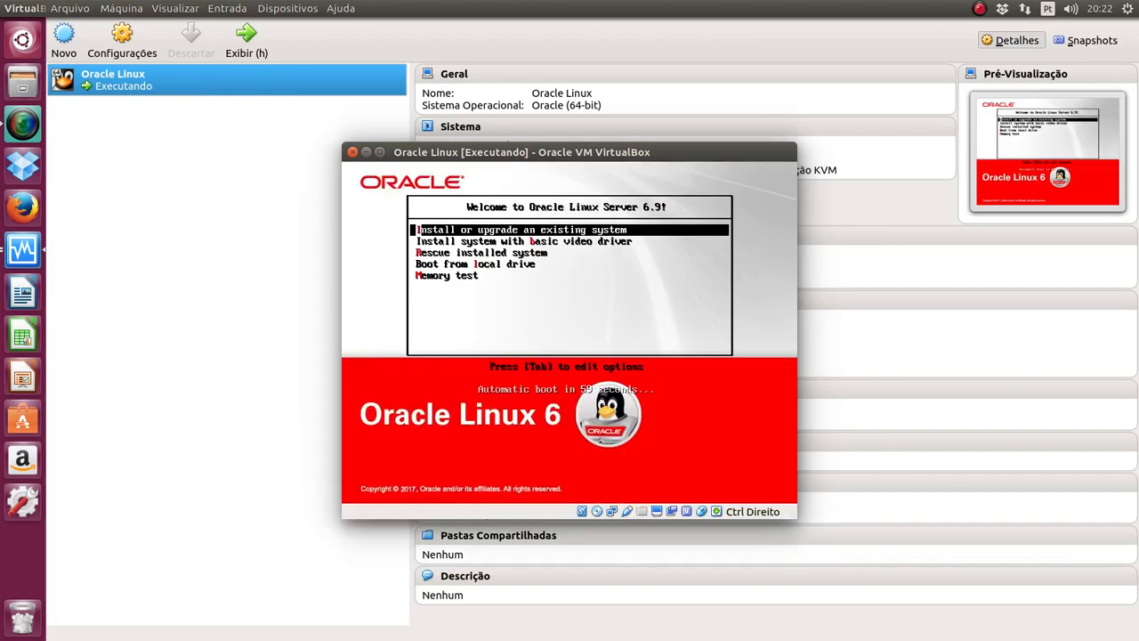
pyautogui.press('Down')
pyautogui.press('Down')
pyautogui.press('Up')
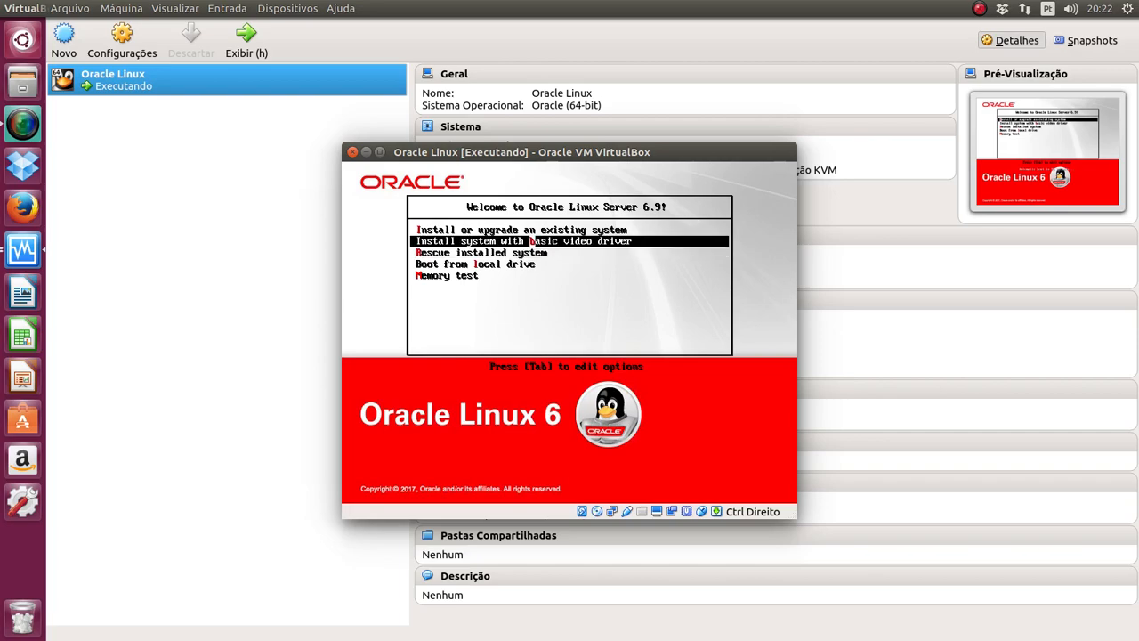
pyautogui.press('Up')
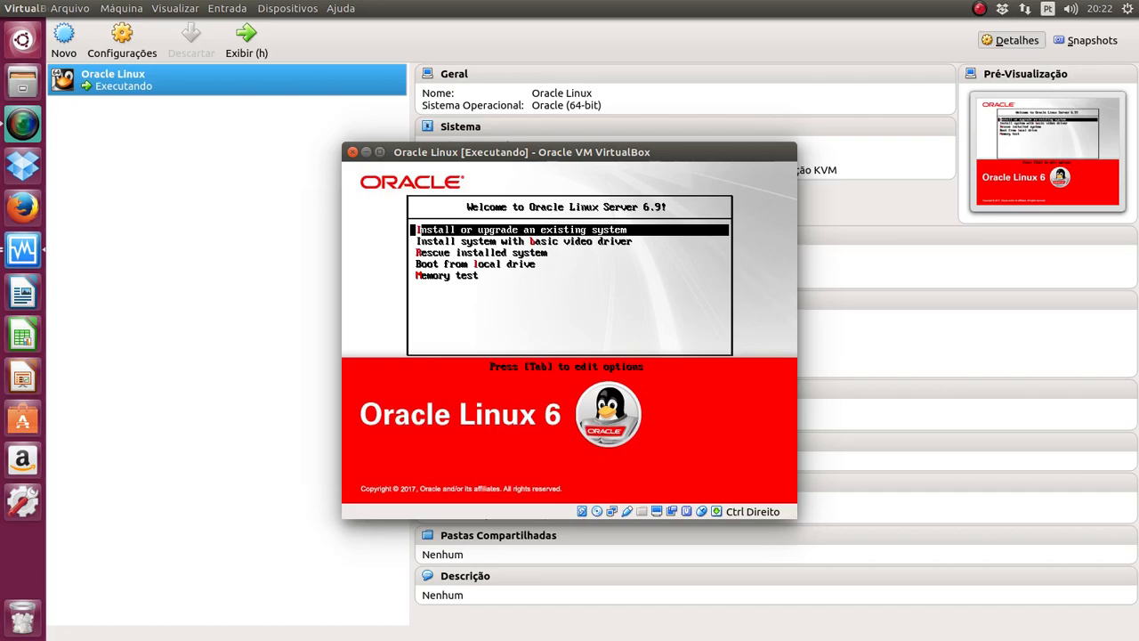
pyautogui.press('Return')
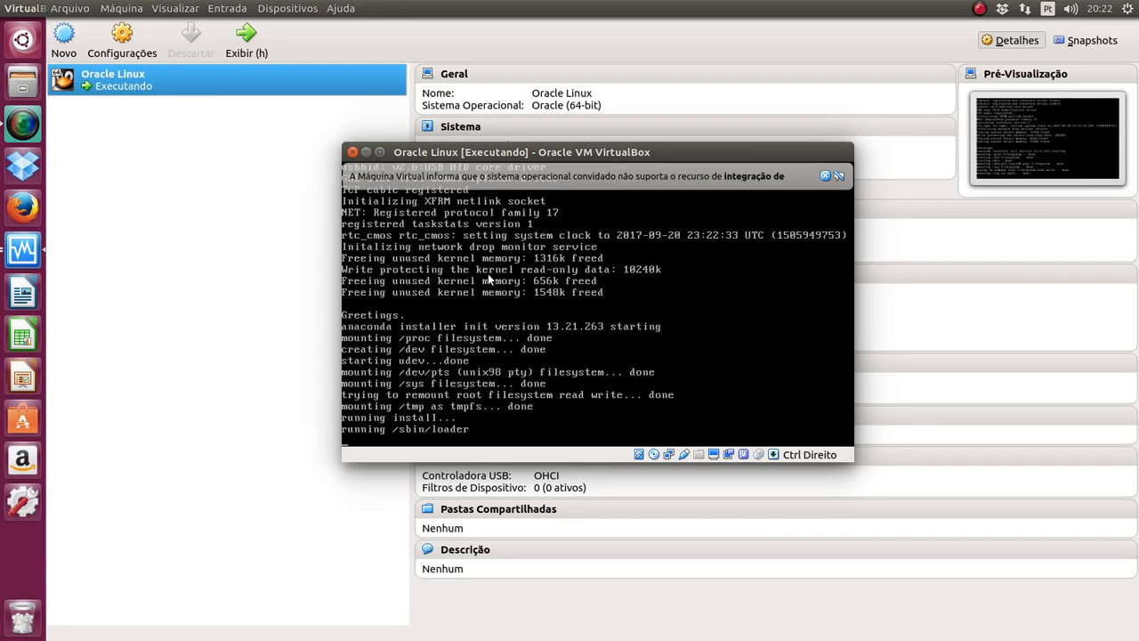
# Step: Skip the media test to reach the graphical installer welcome screen
pyautogui.click(825, 176)
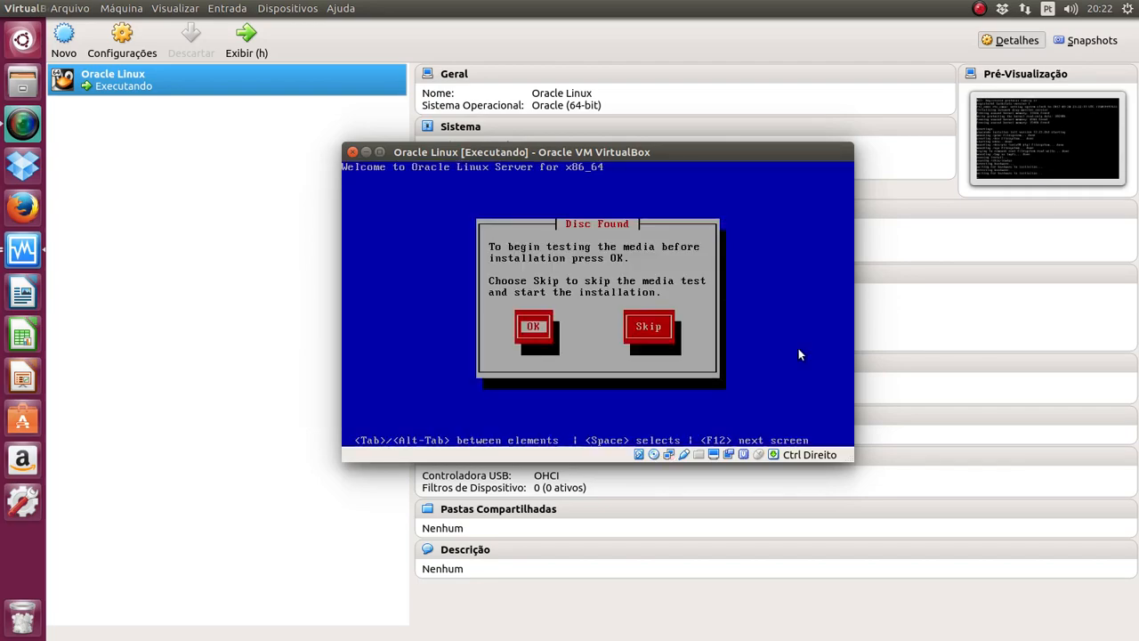
pyautogui.click(798, 349)
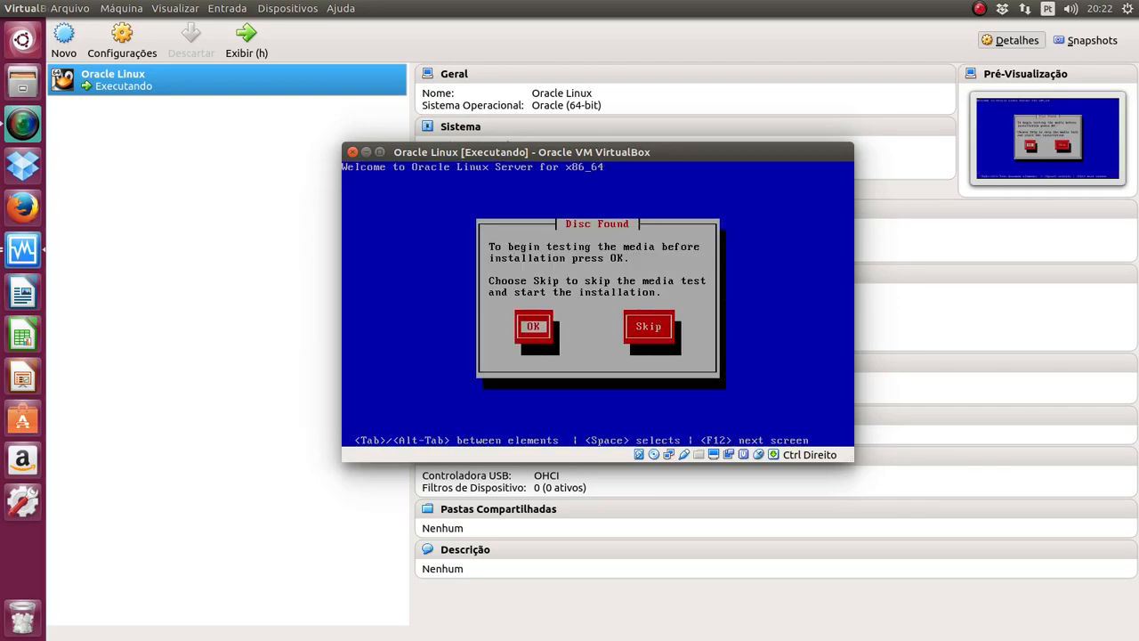
pyautogui.press('Tab')
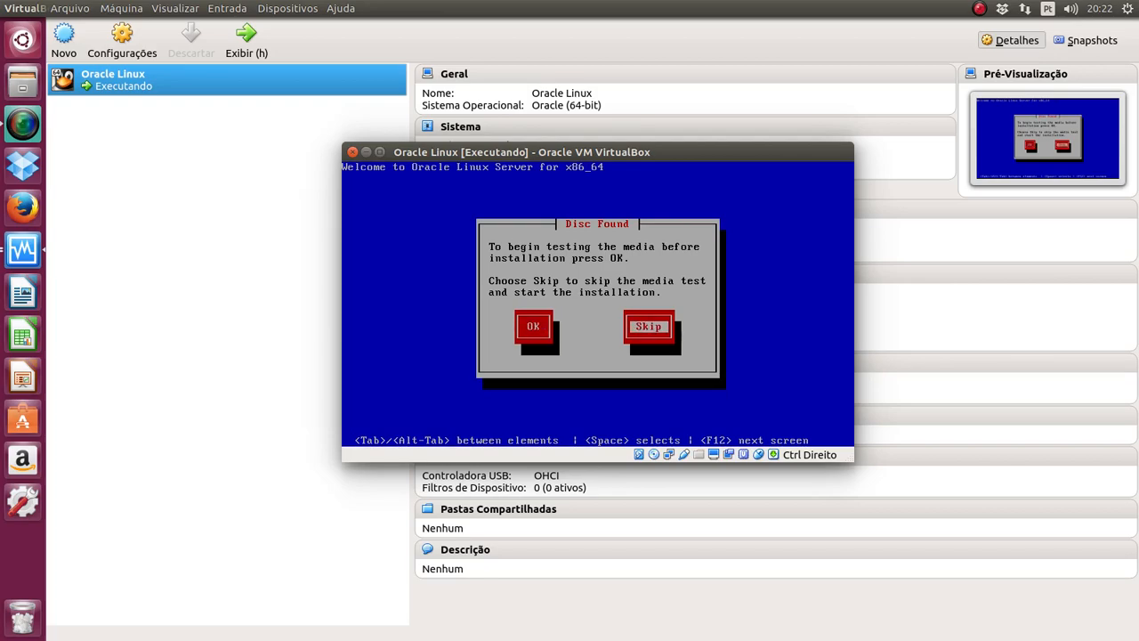
pyautogui.press('Return')
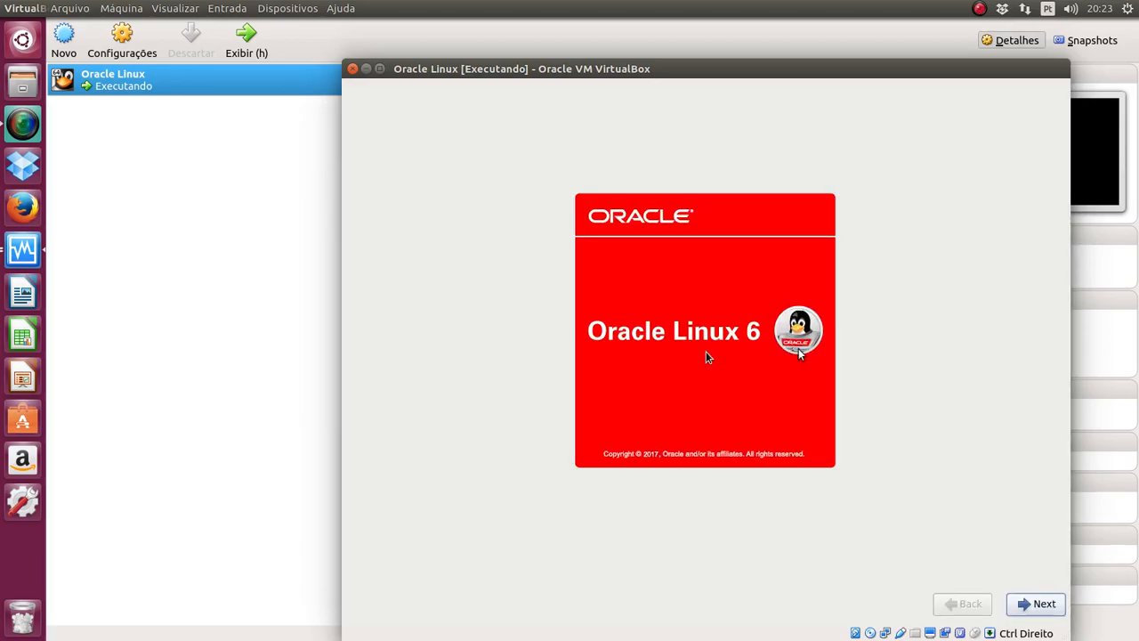
# Step: Move past the installer splash screen and keep English as the installation language
pyautogui.moveTo(728, 72); pyautogui.dragTo(559, 33)
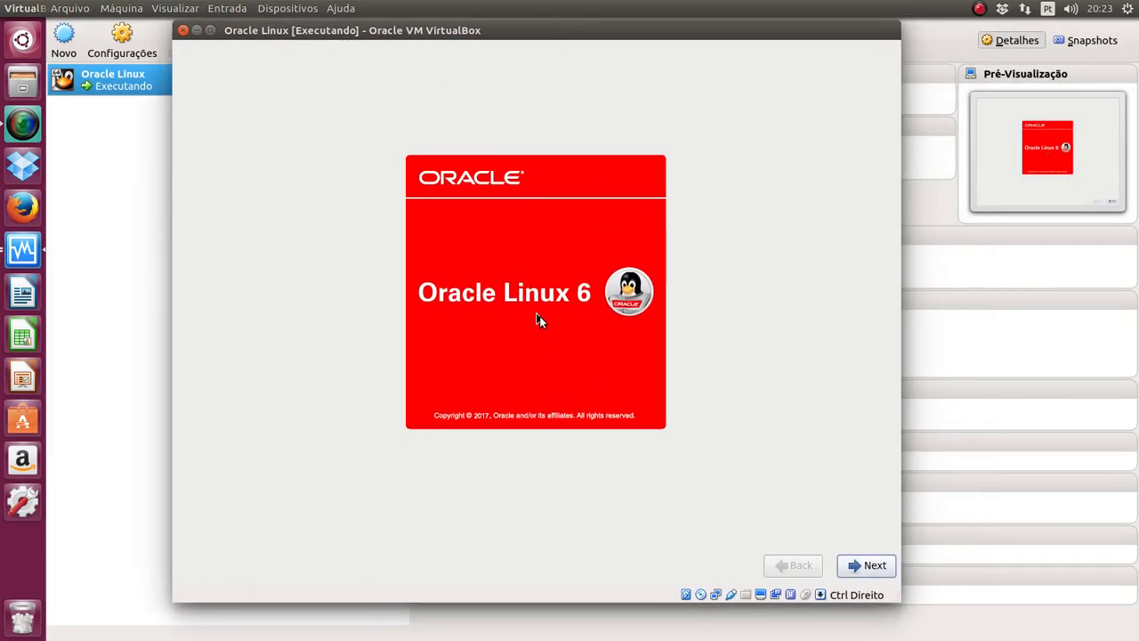
pyautogui.click(876, 571)
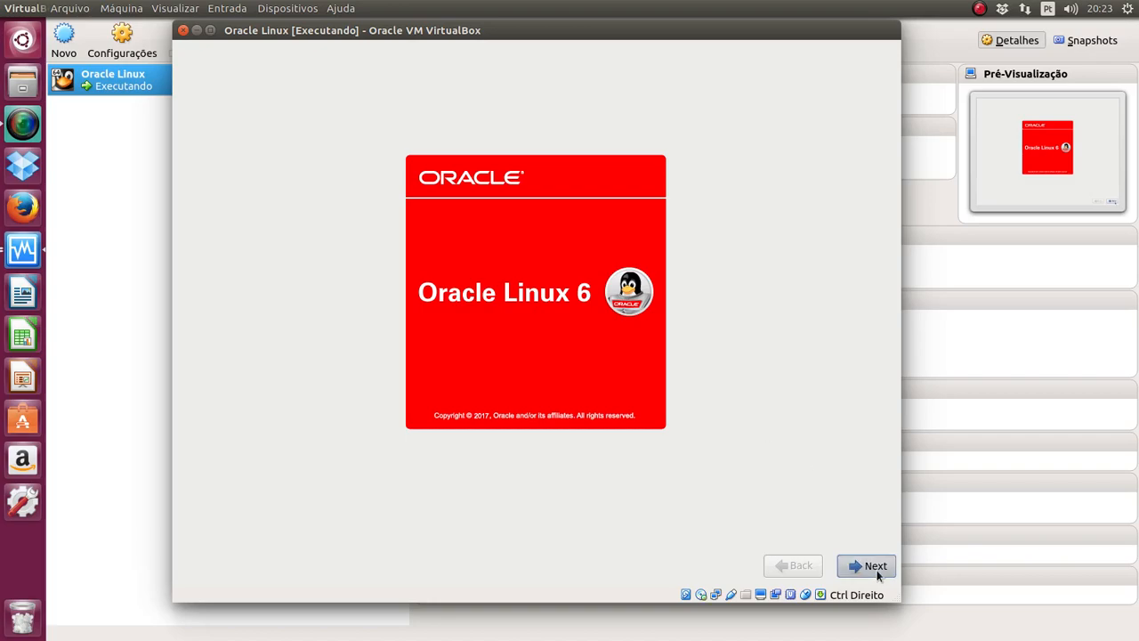
pyautogui.scroll(-4, 328, 334)
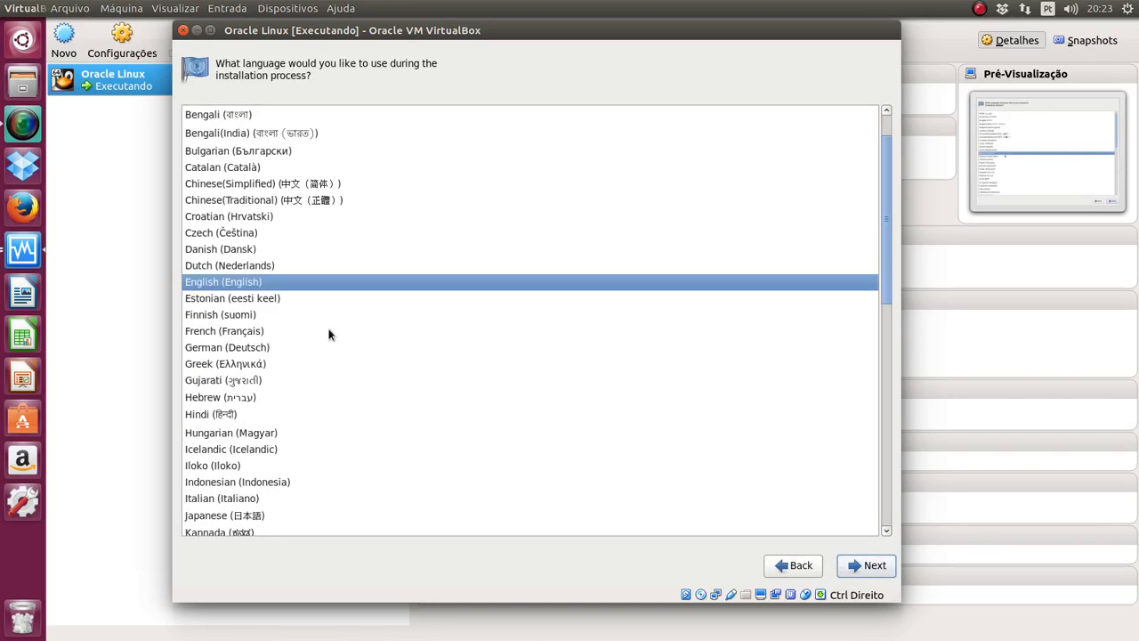
pyautogui.scroll(2, 328, 334)
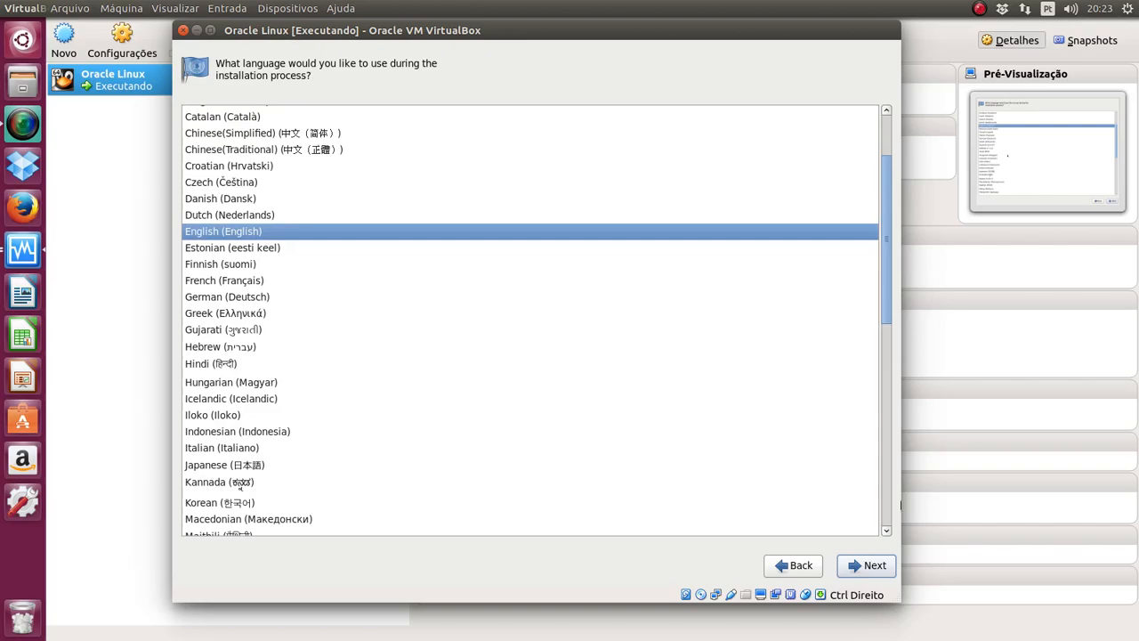
pyautogui.click(884, 577)
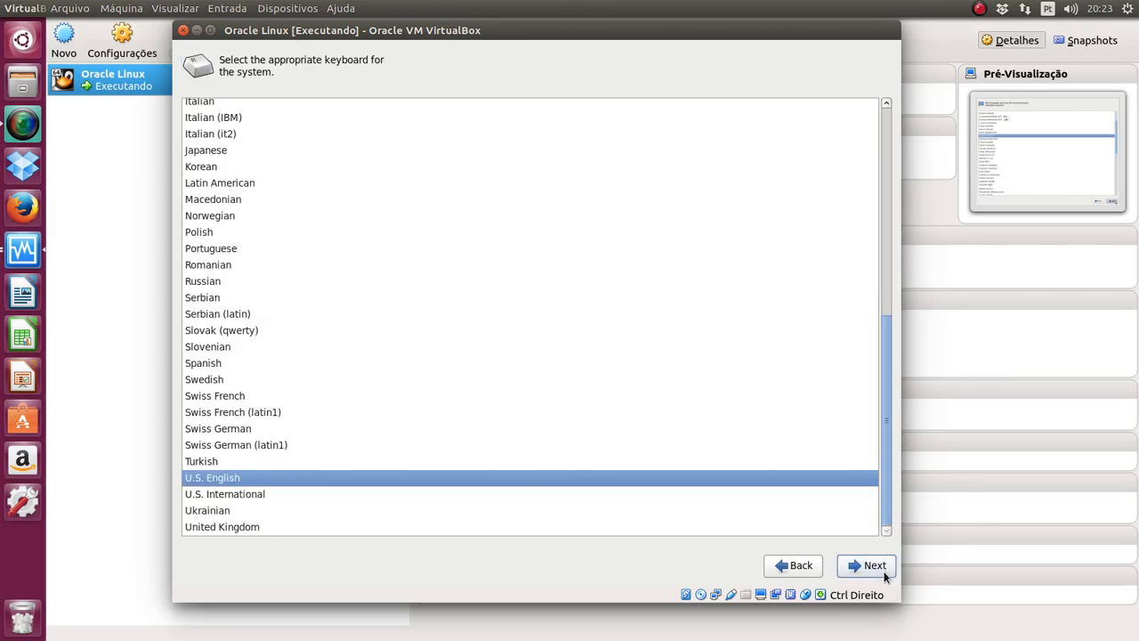
# Step: Select the Brazilian (ABNT2) keyboard layout and continue
pyautogui.scroll(9, 490, 169)
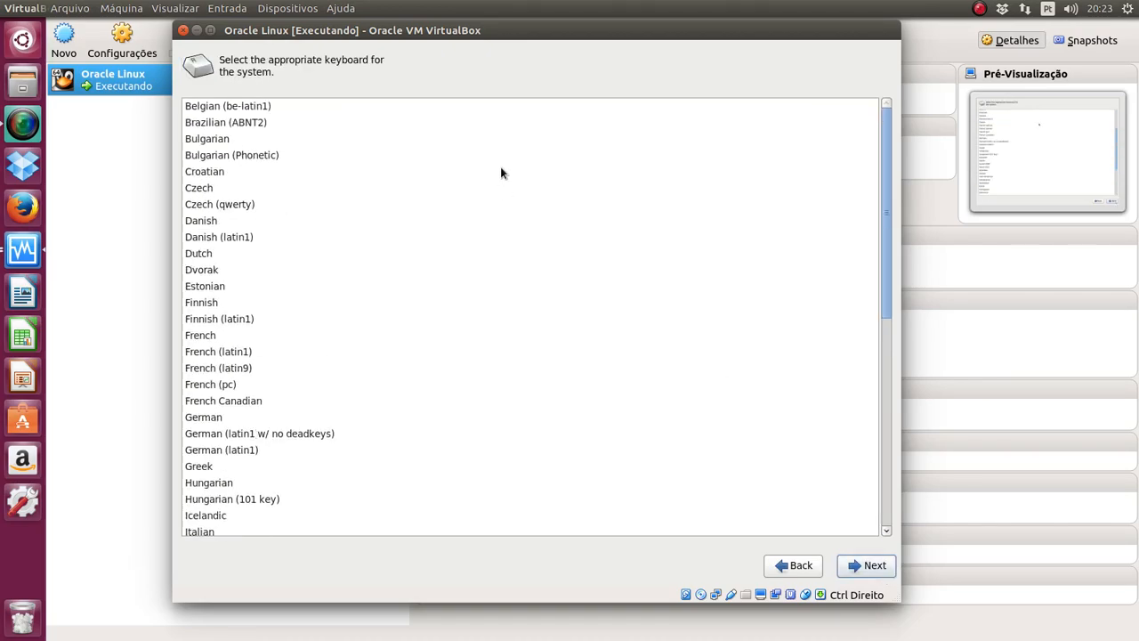
pyautogui.click(255, 126)
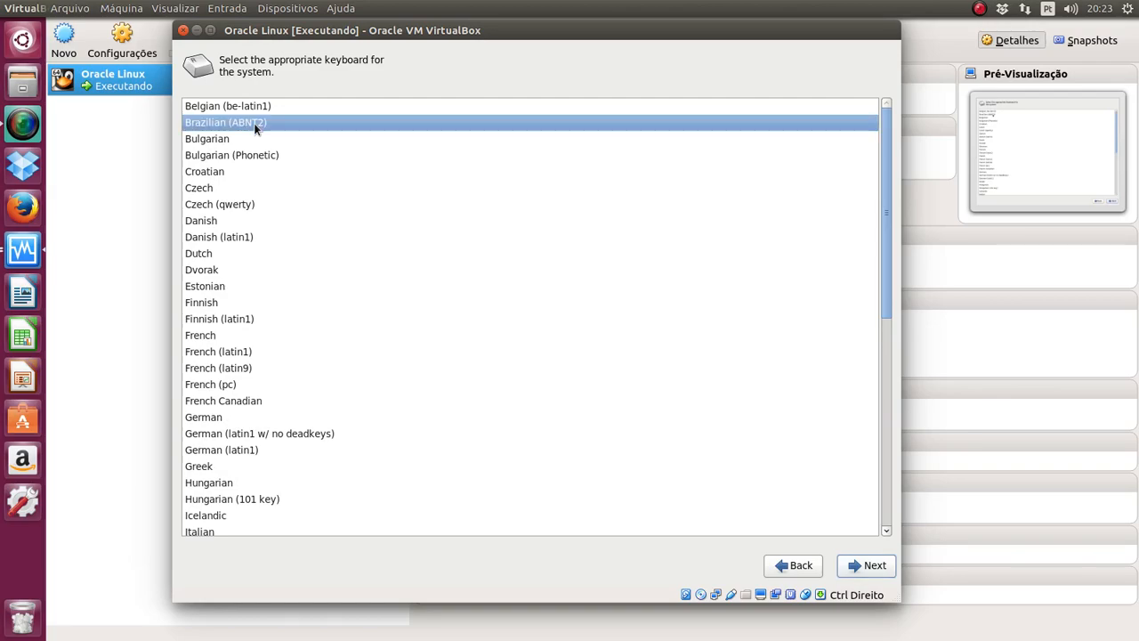
pyautogui.click(861, 566)
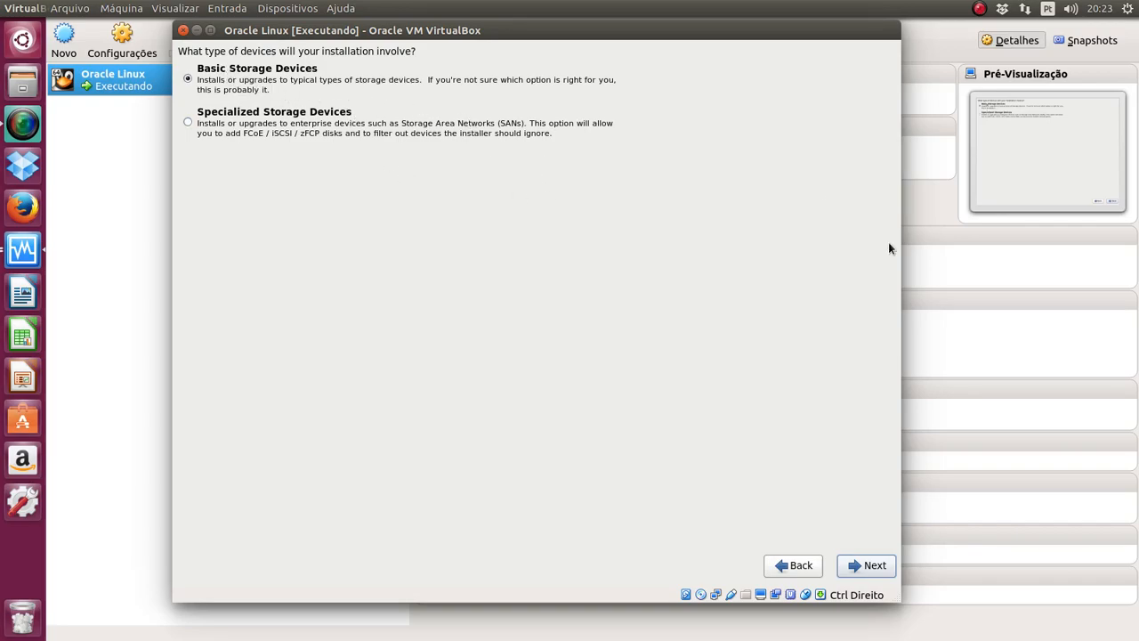
# Step: Keep Basic Storage Devices, discard data on the blank virtual disk, and set hostname 'prod'
pyautogui.click(884, 564)
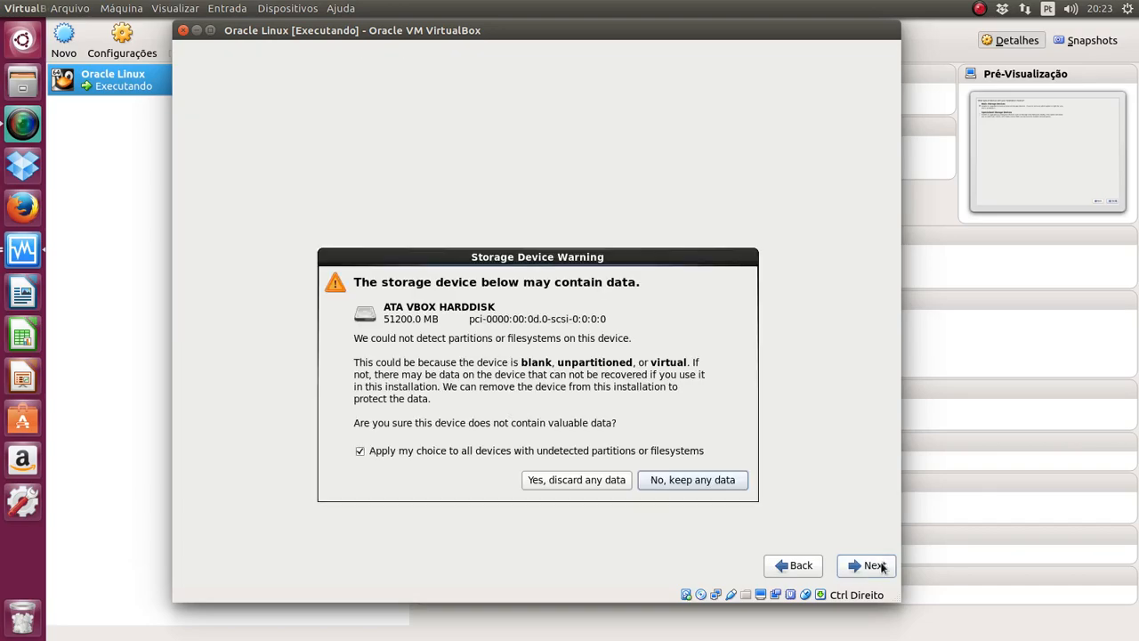
pyautogui.click(613, 478)
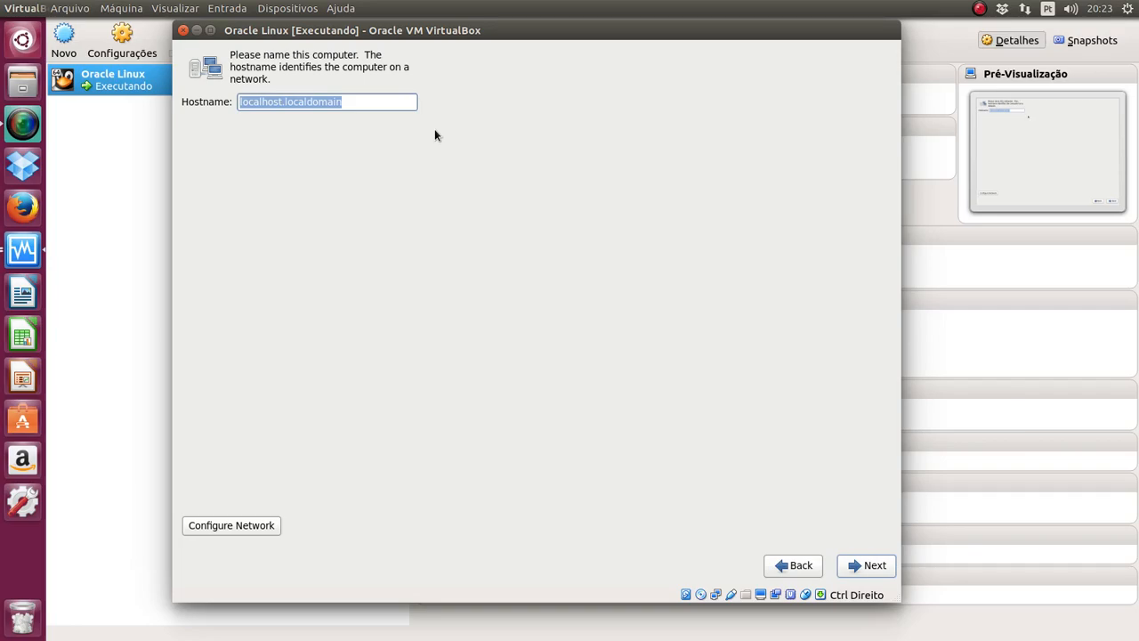
pyautogui.write('prod')
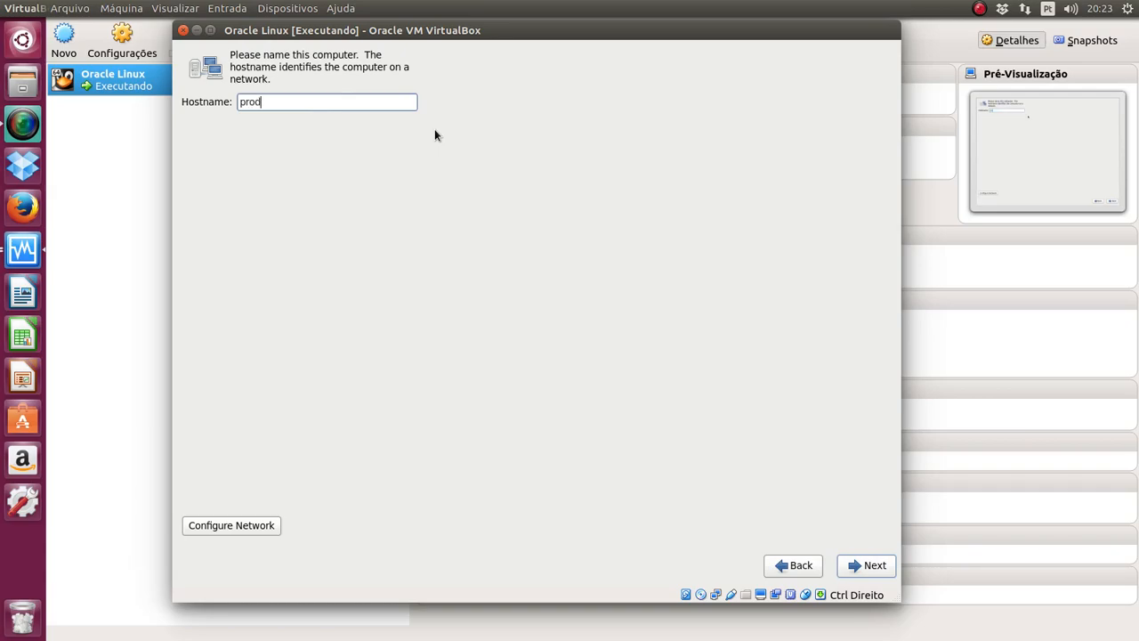
pyautogui.click(881, 577)
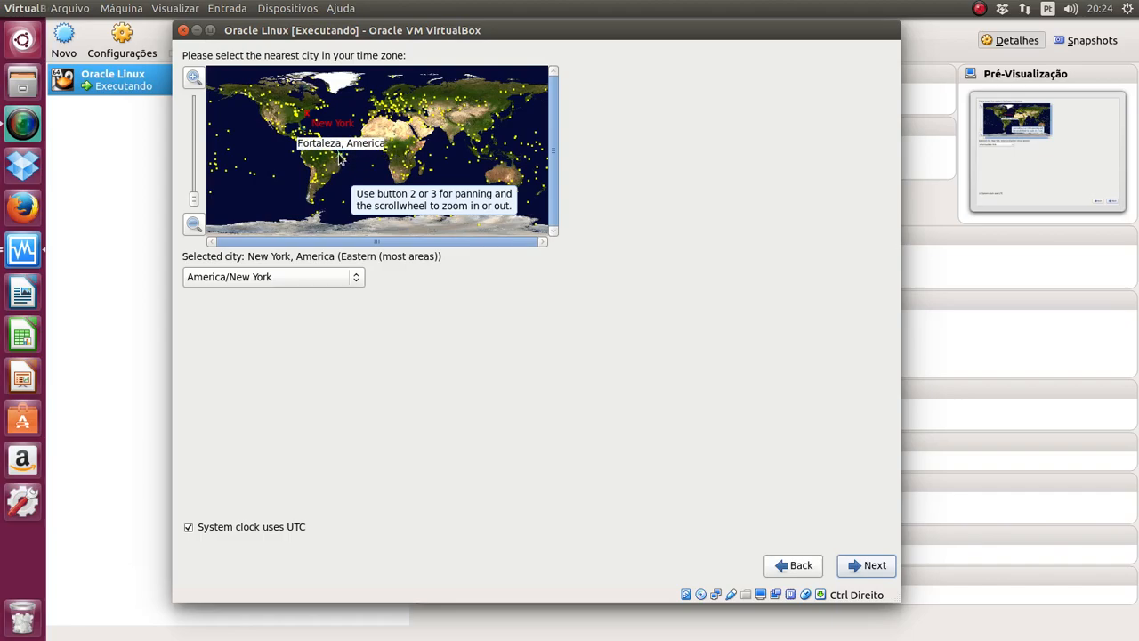
# Step: Choose Fortaleza as the time zone and reach the root password fields
pyautogui.click(338, 157)
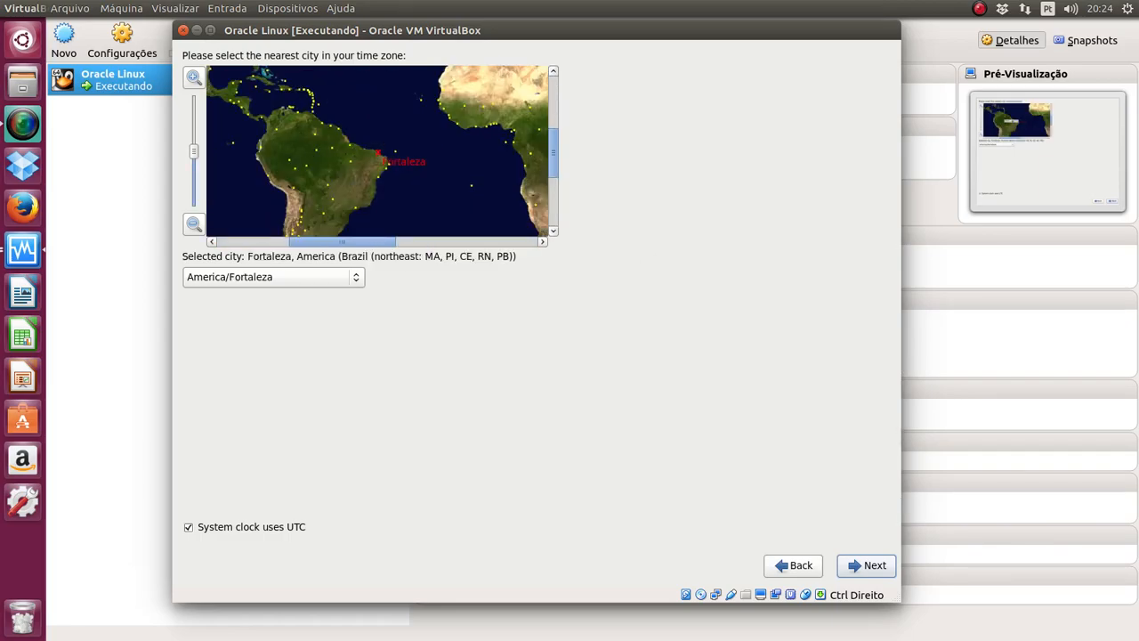
pyautogui.click(865, 566)
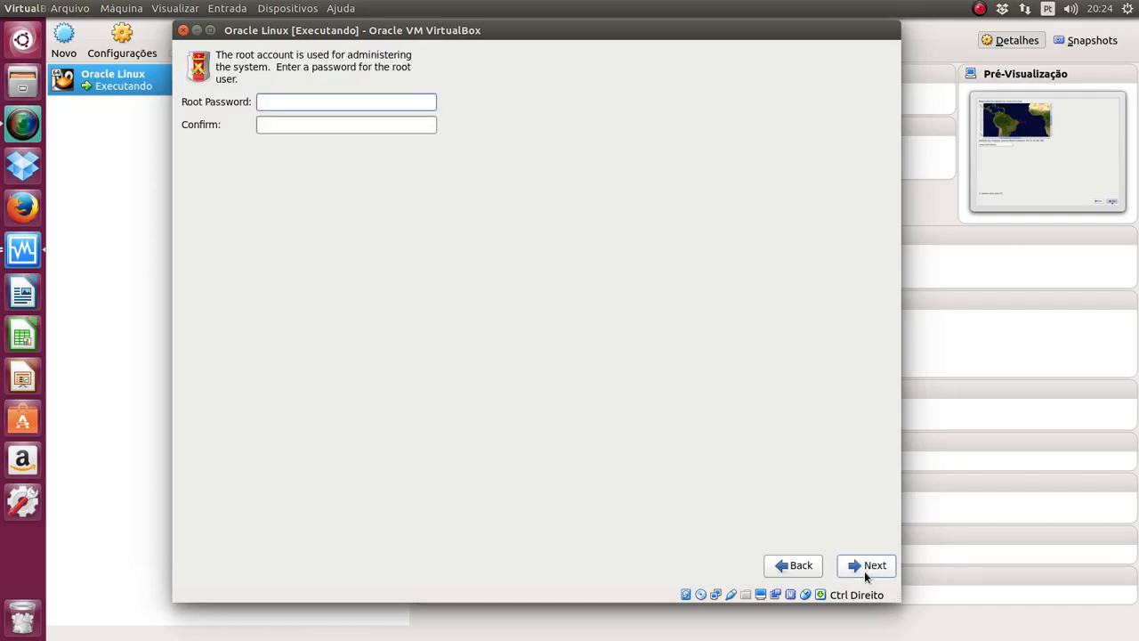
pyautogui.press('Tab')
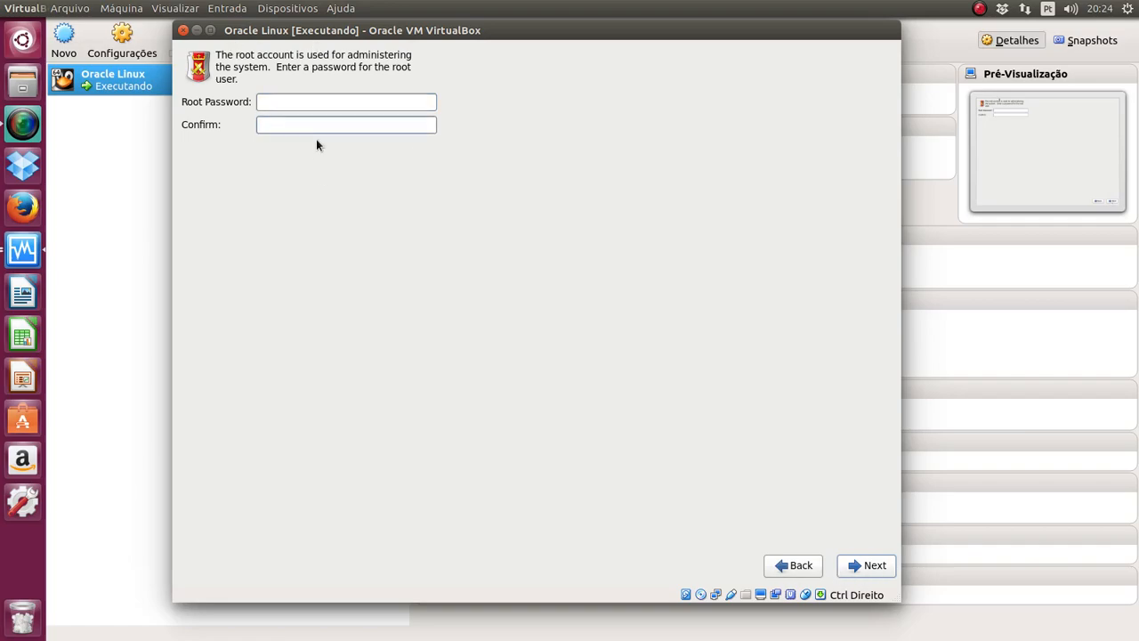
pyautogui.click(326, 109)
pyautogui.press('Tab')
pyautogui.click(325, 109)
pyautogui.press('Tab')
pyautogui.click(314, 104)
# Step: Enter and confirm the root password, accepting it despite the weak-password warning
pyautogui.write('••••••')
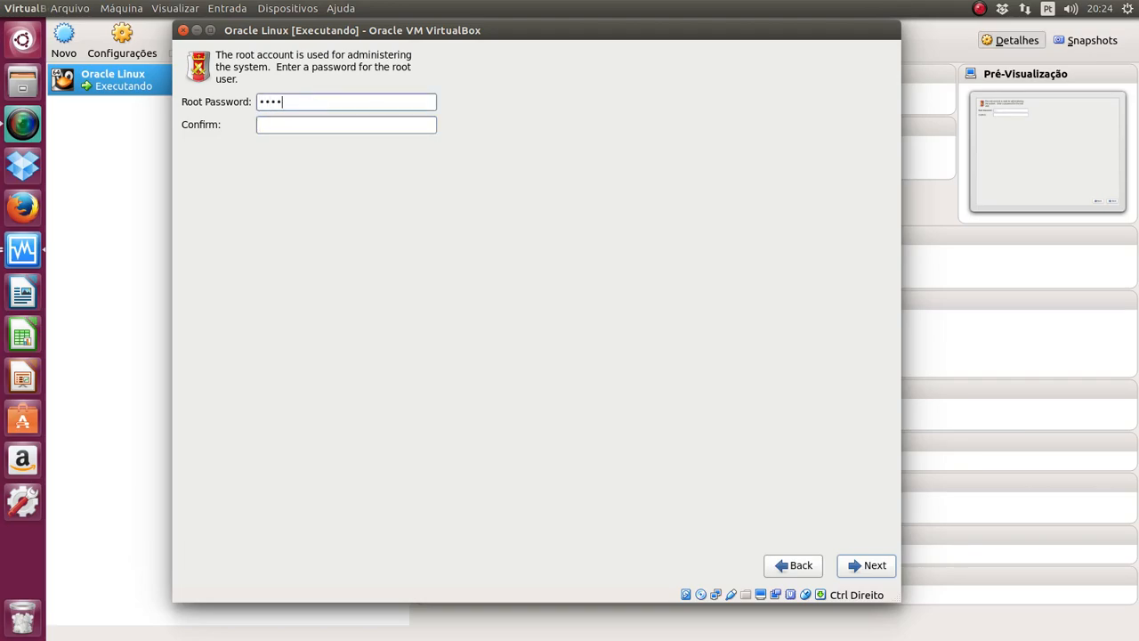
pyautogui.press('Tab')
pyautogui.write('••••••')
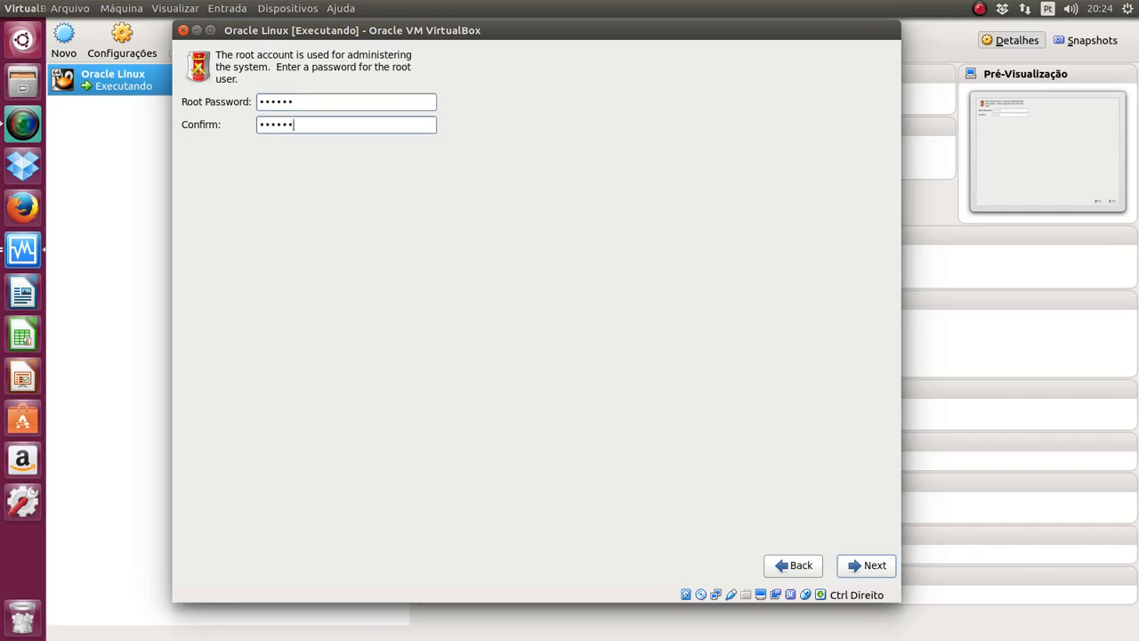
pyautogui.click(883, 569)
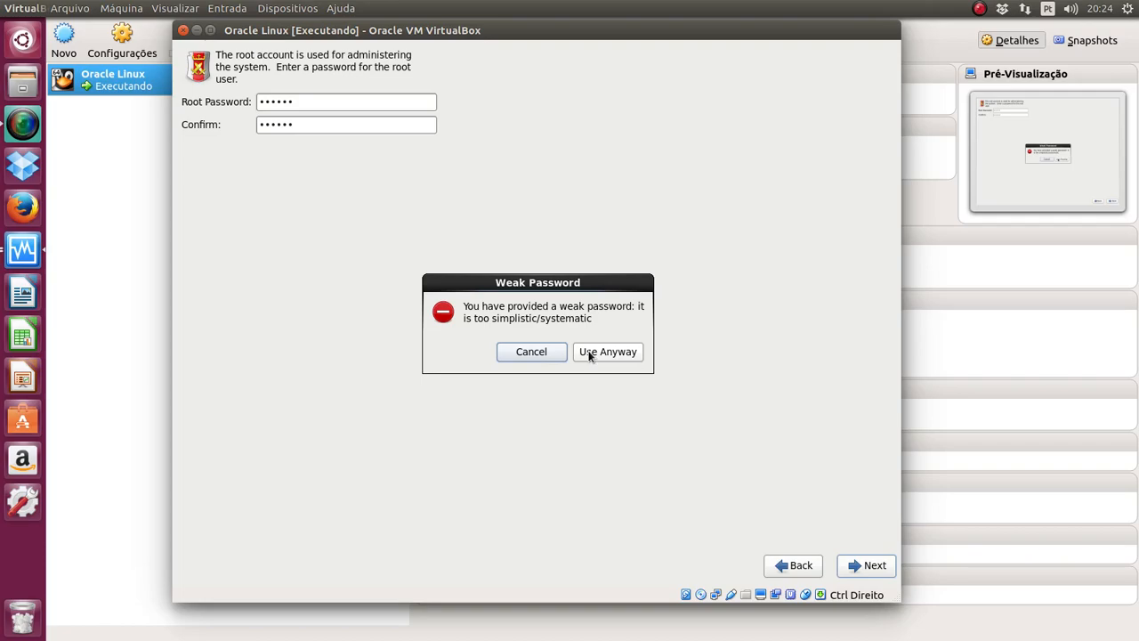
pyautogui.click(589, 353)
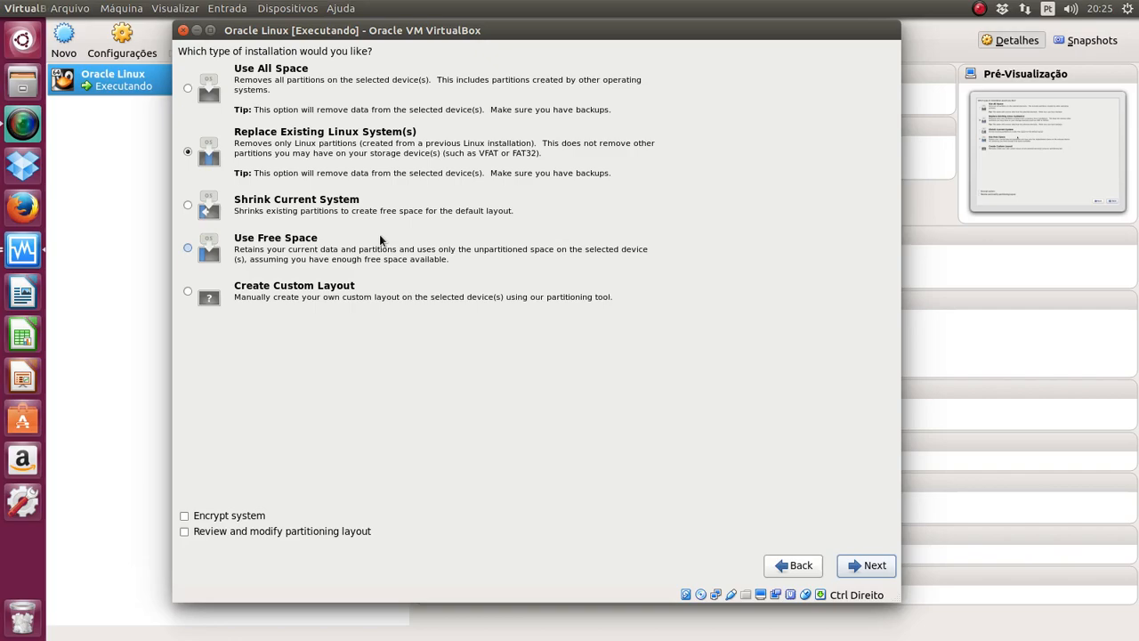
# Step: Choose Create Custom Layout to bring up the sda and sdb device list
pyautogui.click(243, 300)
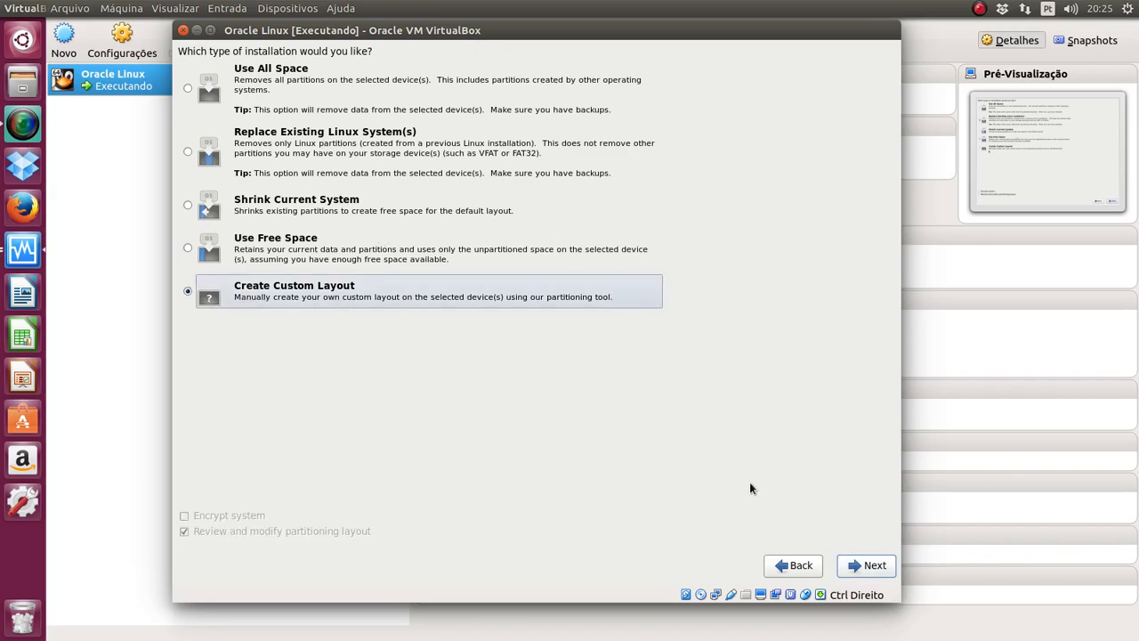
pyautogui.click(850, 565)
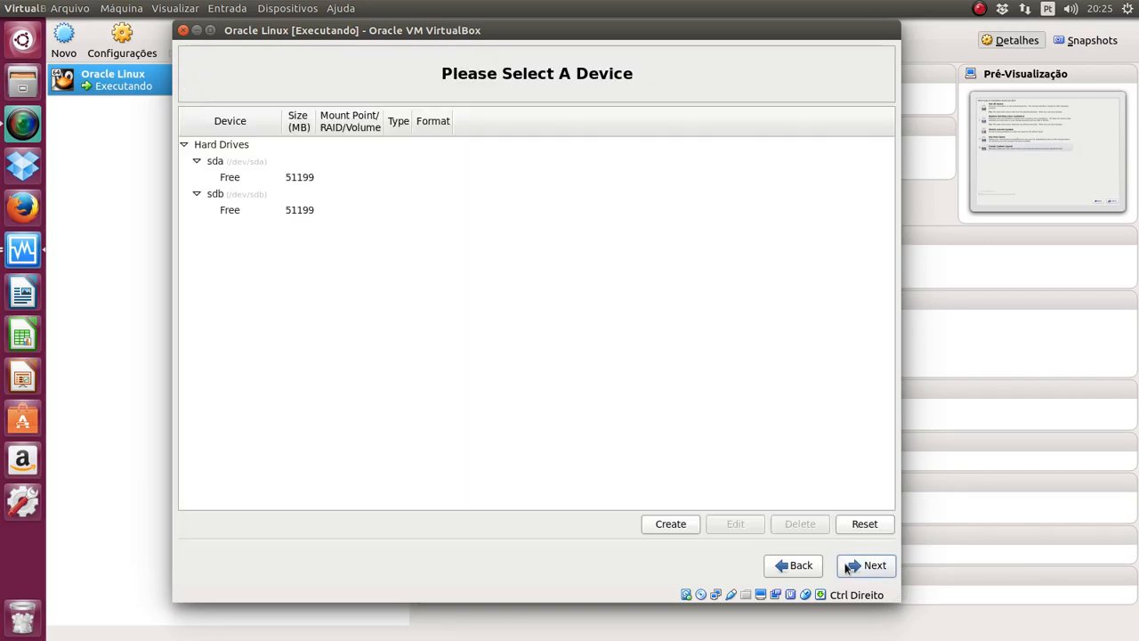
pyautogui.click(249, 177)
pyautogui.click(272, 211)
pyautogui.click(281, 176)
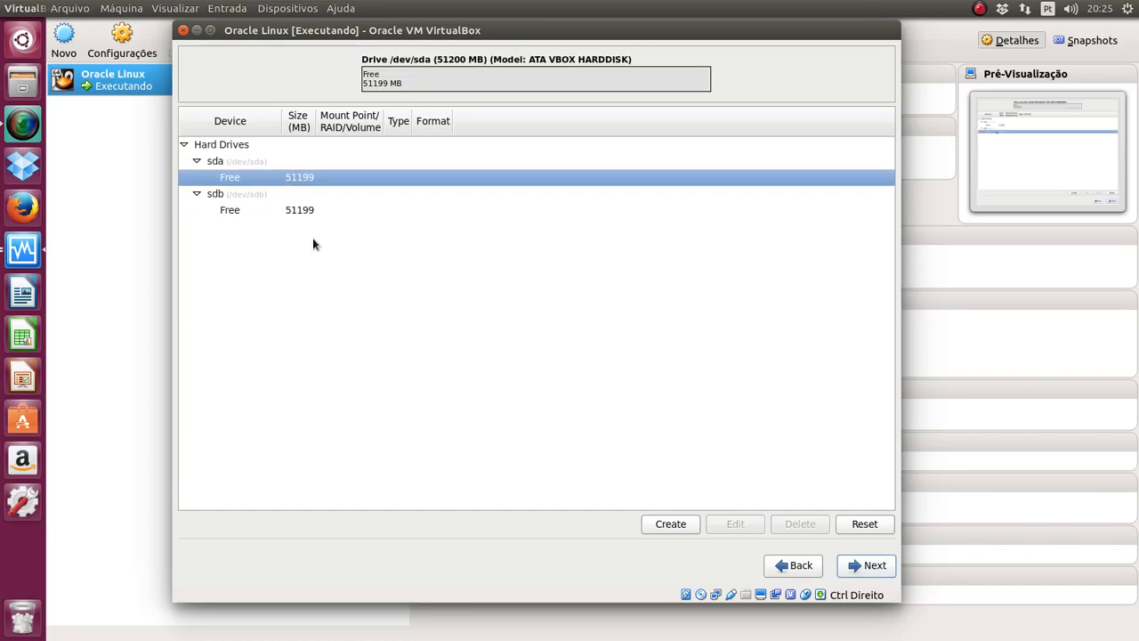
pyautogui.click(300, 216)
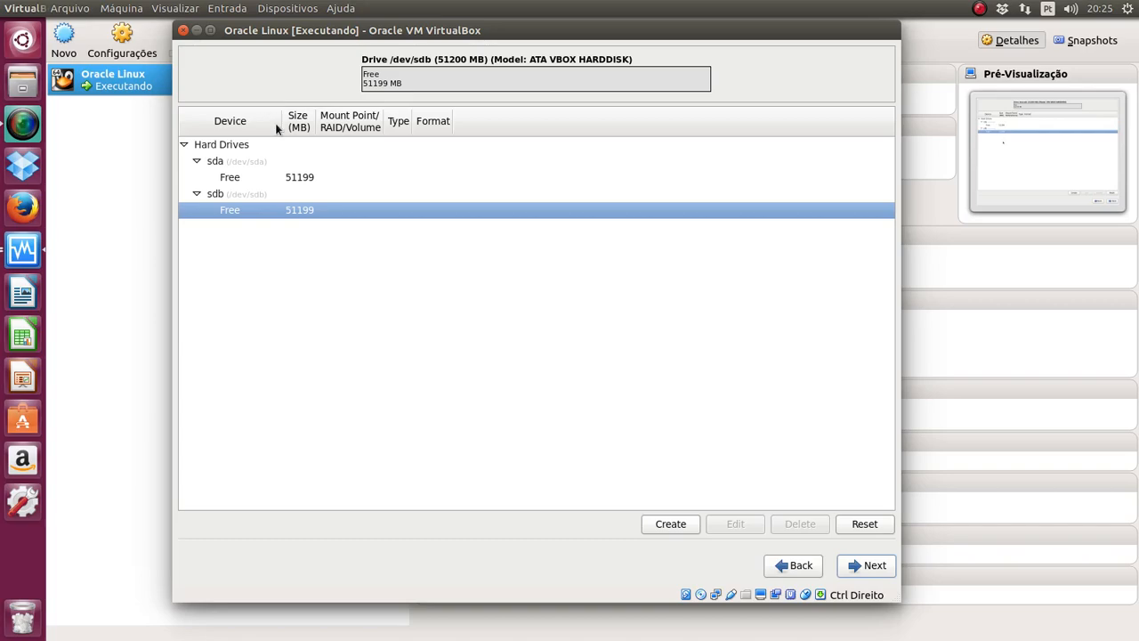
pyautogui.click(245, 174)
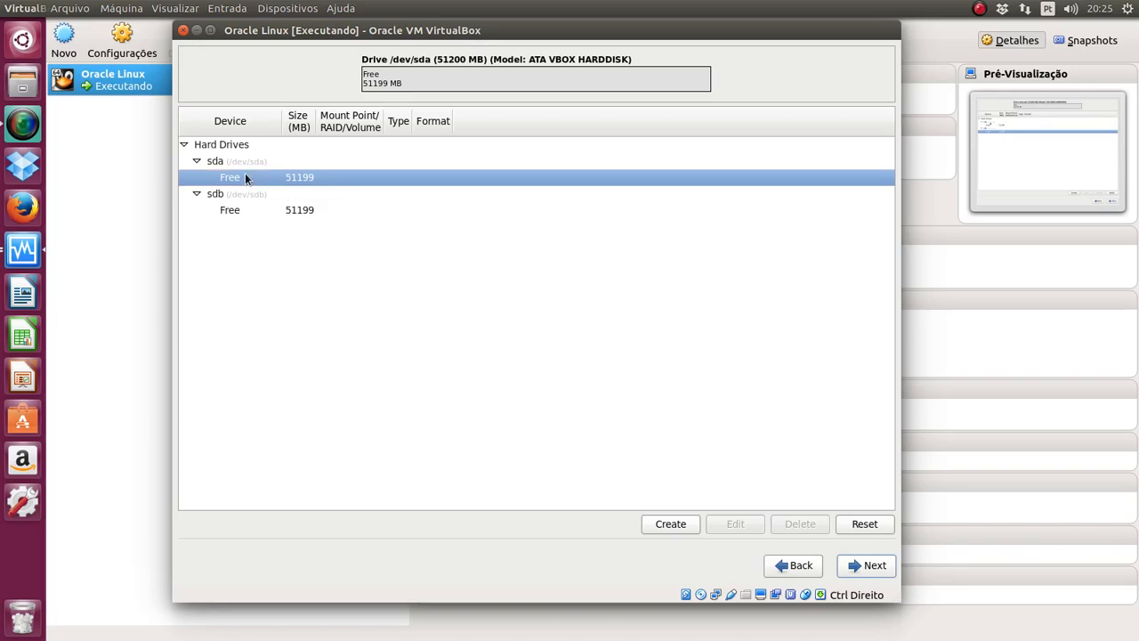
pyautogui.click(257, 207)
pyautogui.click(251, 181)
pyautogui.click(246, 199)
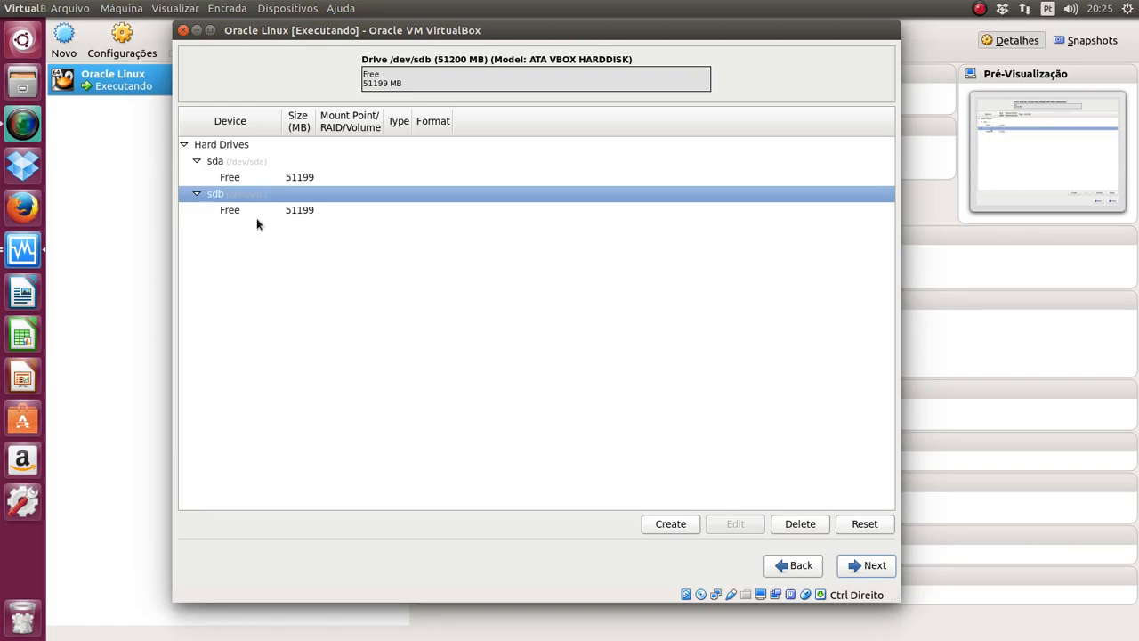
pyautogui.click(258, 214)
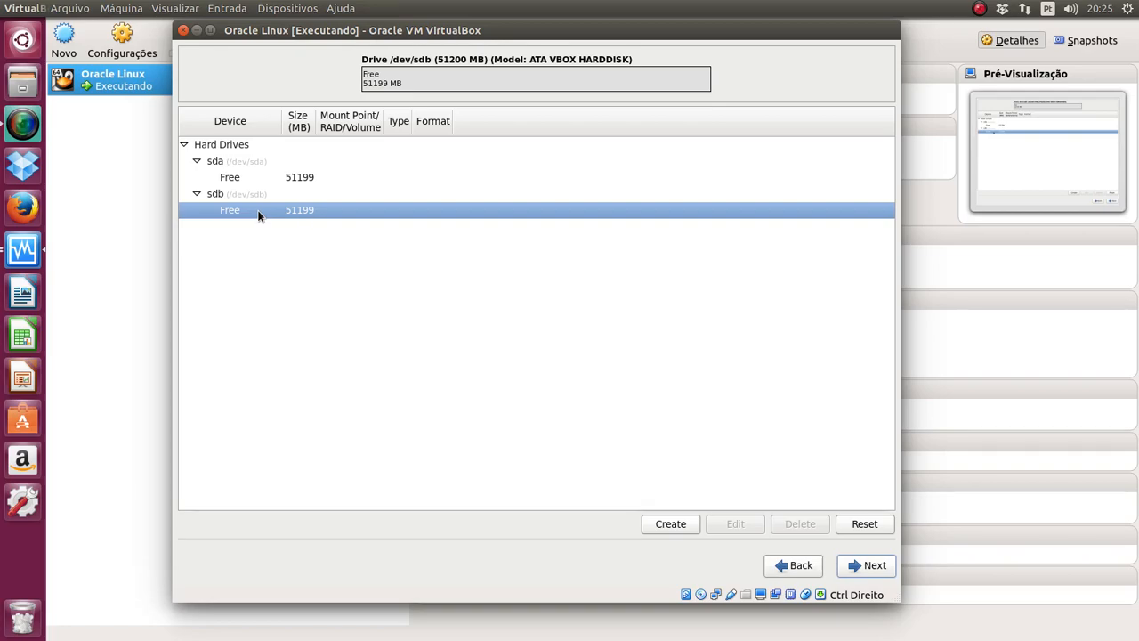
# Step: Create a 4096 MB software RAID partition limited to the sdb drive
pyautogui.click(686, 524)
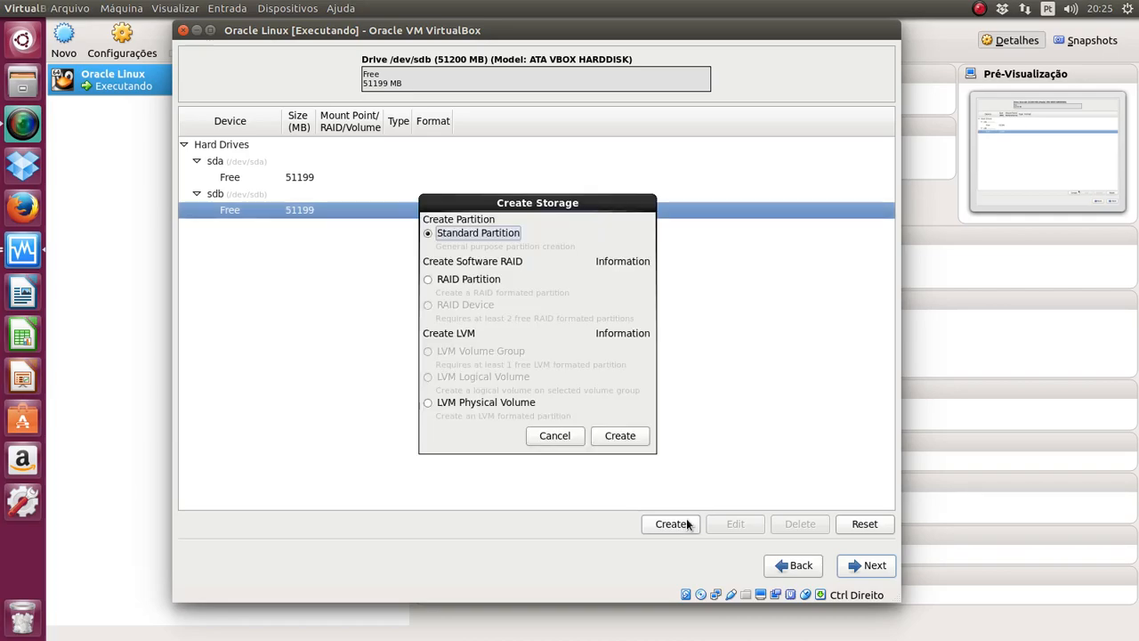
pyautogui.click(491, 281)
pyautogui.click(620, 436)
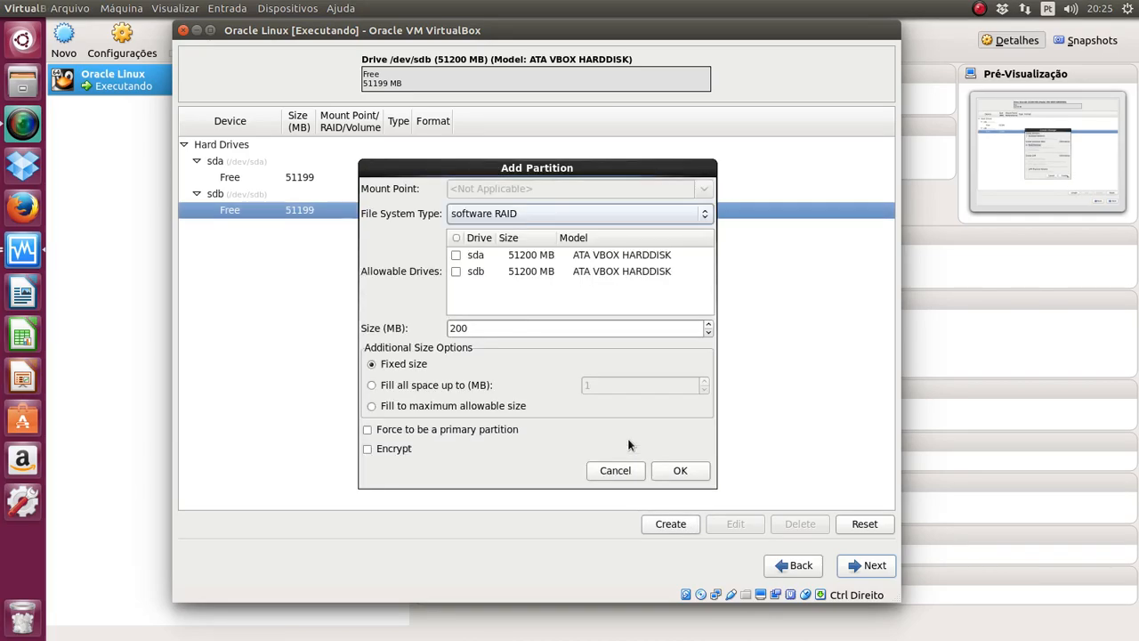
pyautogui.doubleClick(485, 329)
pyautogui.press('Left')
pyautogui.press('Insert')
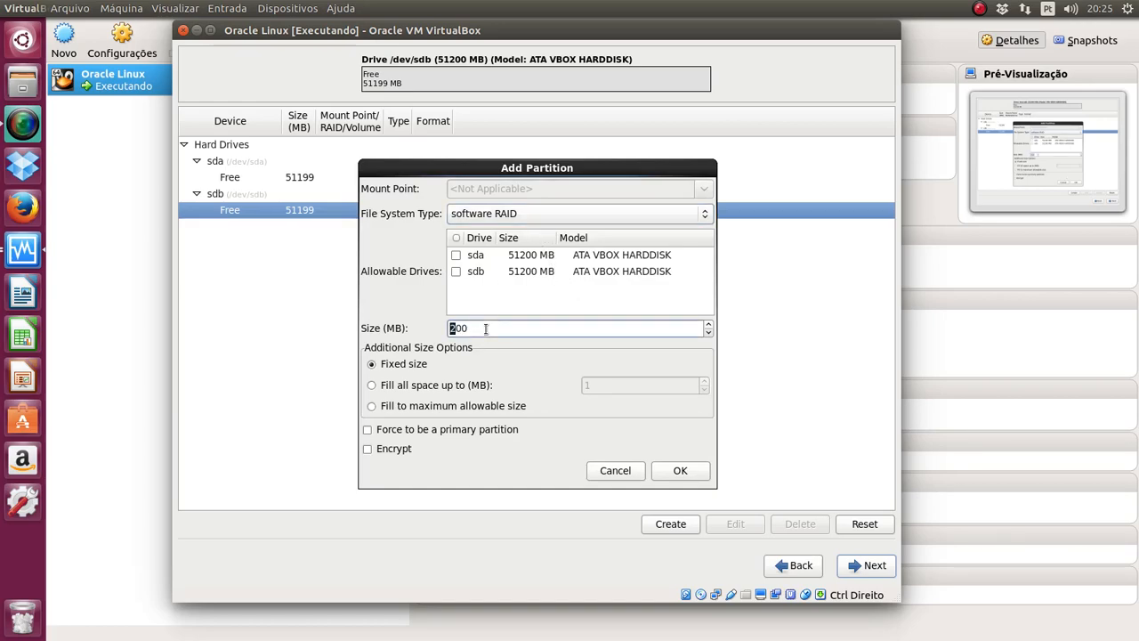
pyautogui.press('Delete')
pyautogui.press('Delete')
pyautogui.press('Delete')
pyautogui.press('Insert')
pyautogui.write('4096')
pyautogui.click(455, 272)
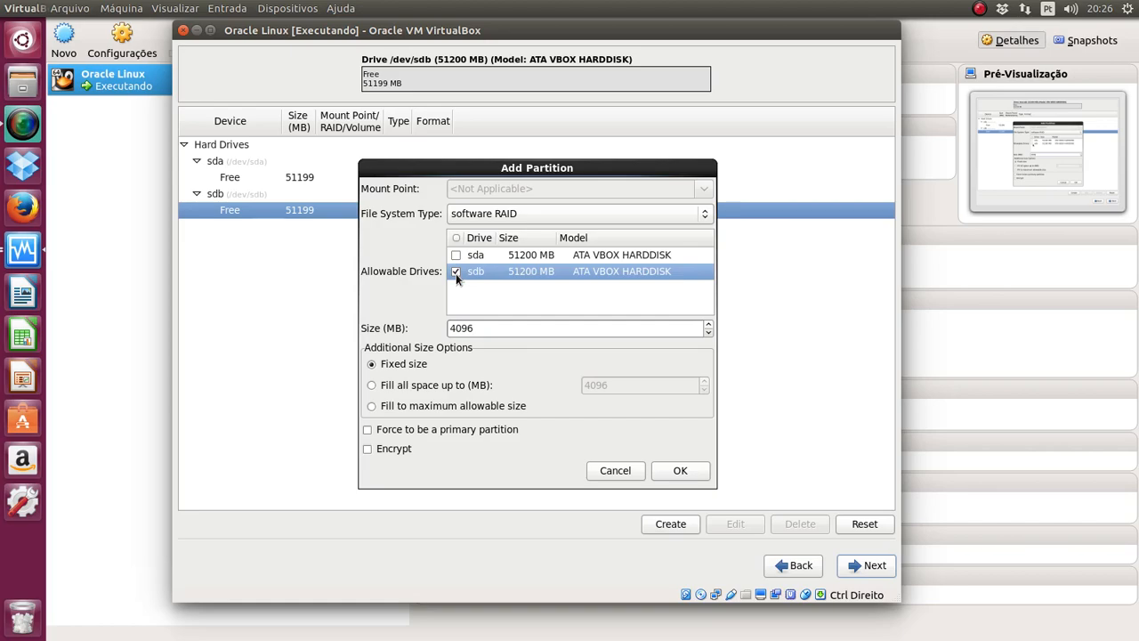
pyautogui.click(682, 470)
# Step: Create a matching 4096 MB software RAID partition limited to the sda drive
pyautogui.click(294, 177)
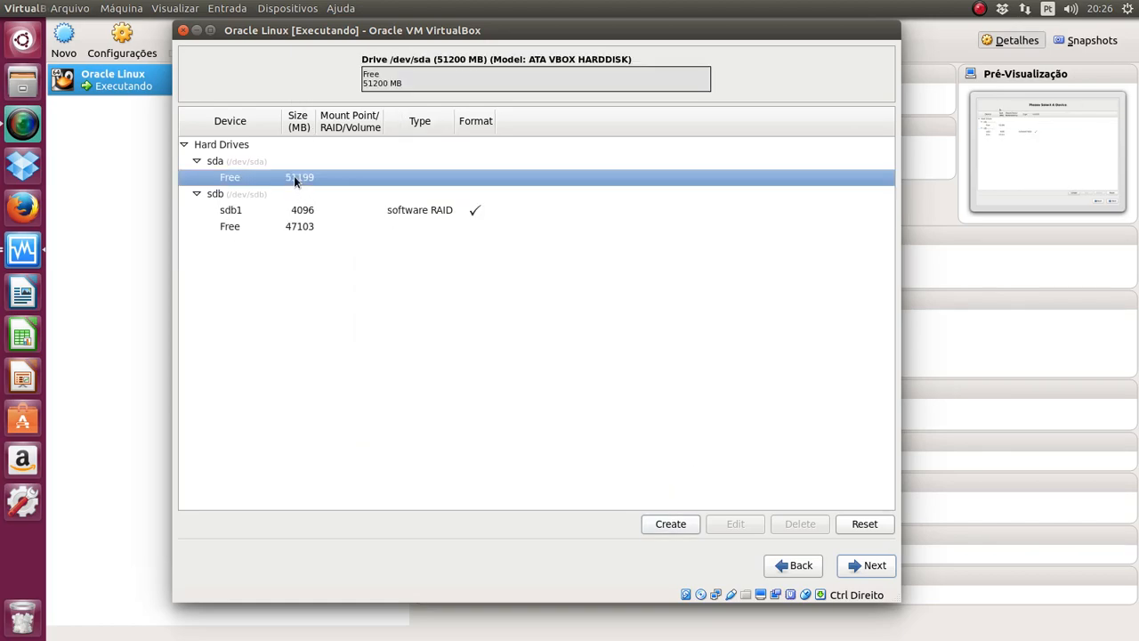
pyautogui.click(663, 523)
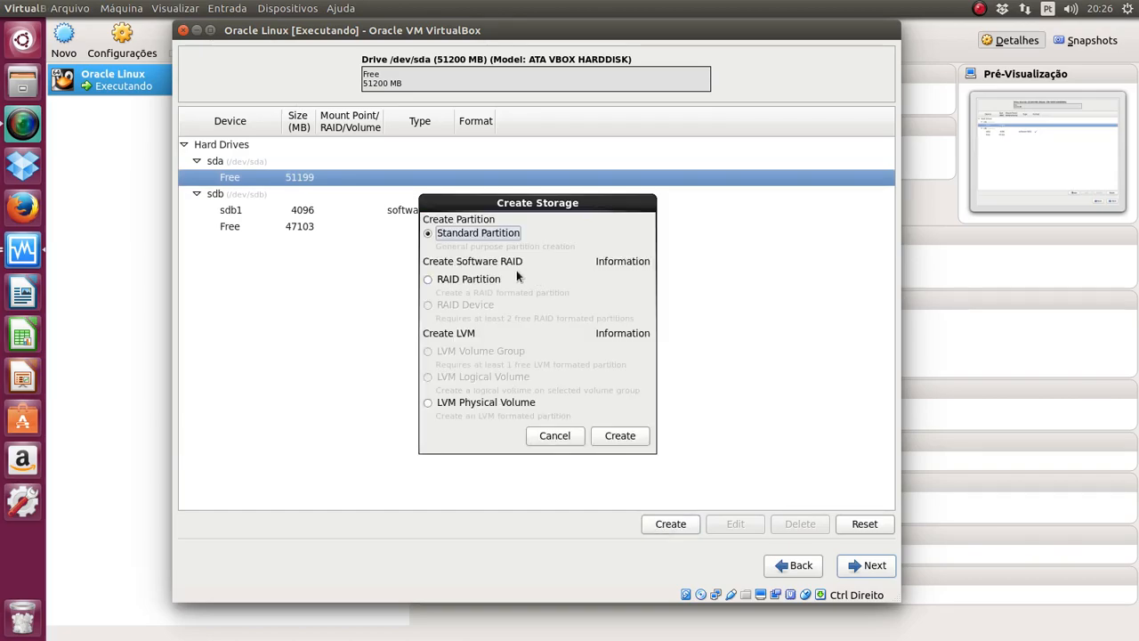
pyautogui.click(496, 281)
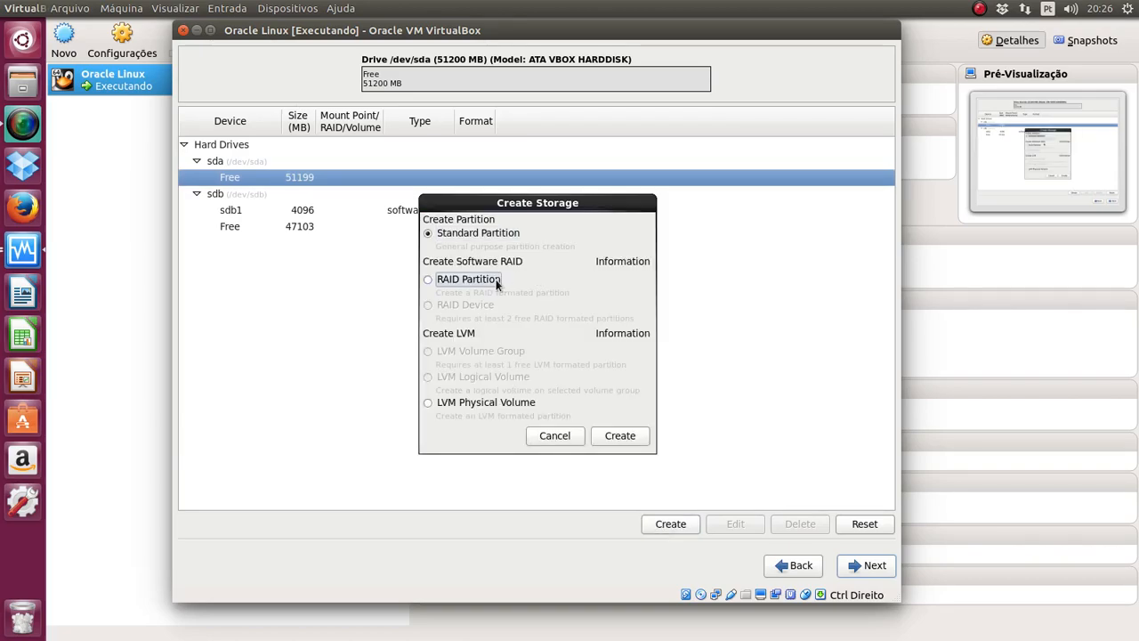
pyautogui.click(621, 435)
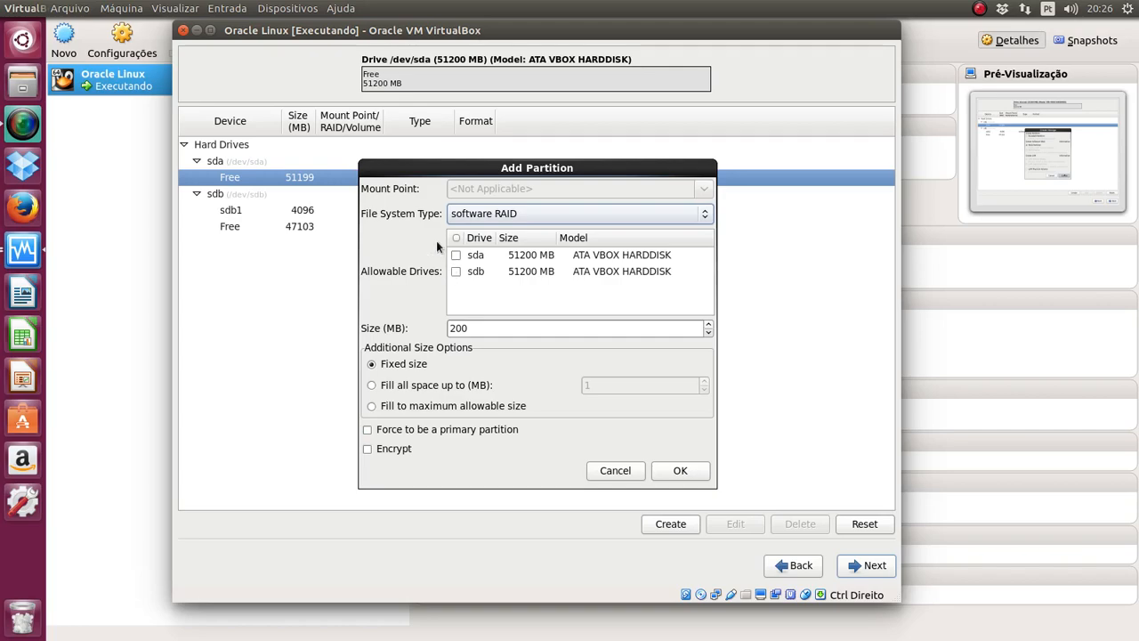
pyautogui.click(456, 256)
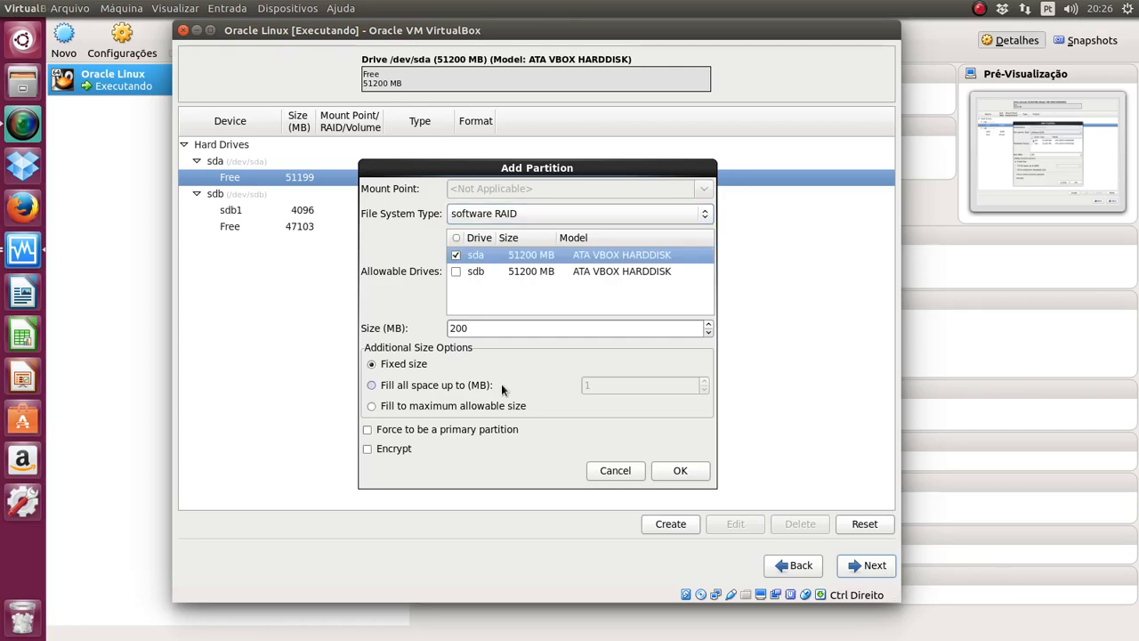
pyautogui.doubleClick(488, 331)
pyautogui.press('Left')
pyautogui.press('Insert')
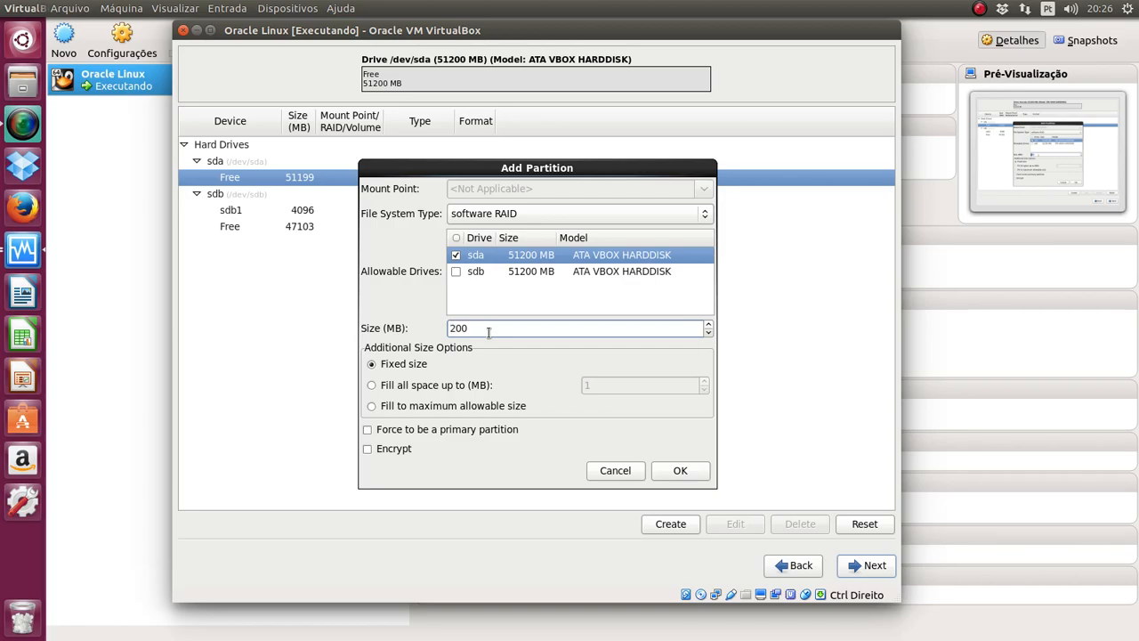
pyautogui.press('Delete')
pyautogui.press('Delete')
pyautogui.press('Delete')
pyautogui.write('4096')
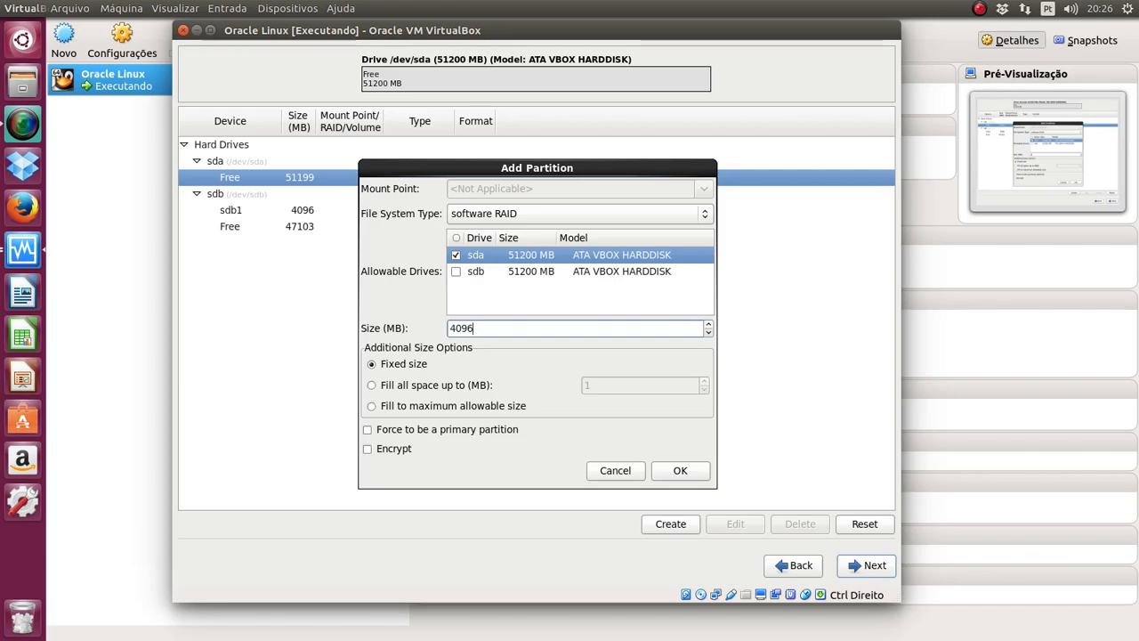
pyautogui.click(684, 473)
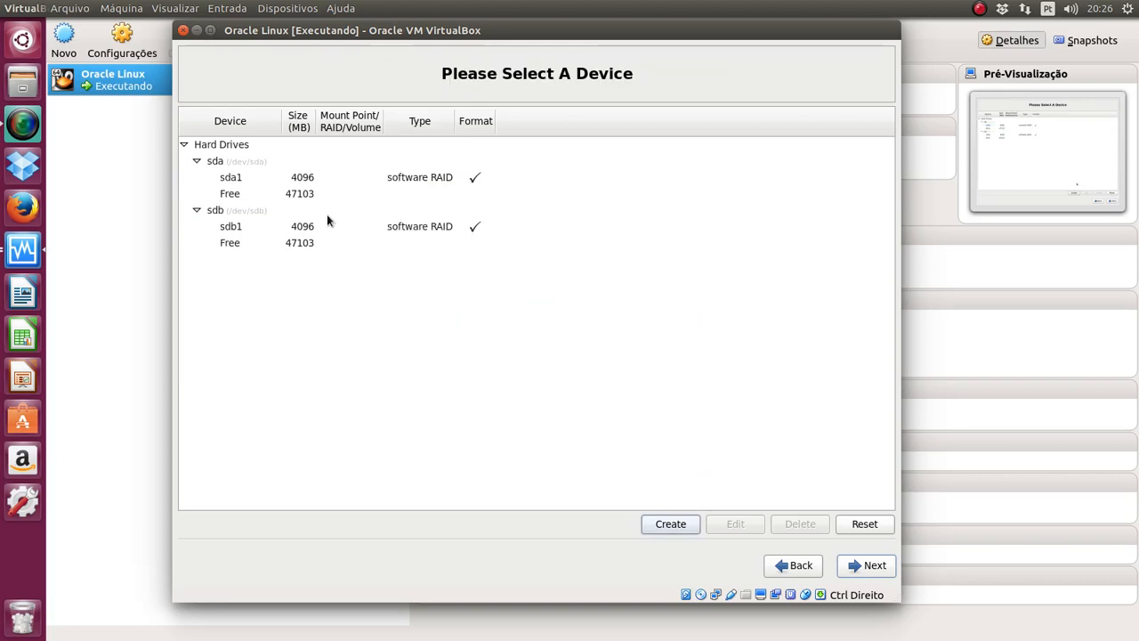
# Step: Fill sda's remaining 47103 MB with a software RAID partition limited to sda
pyautogui.click(317, 192)
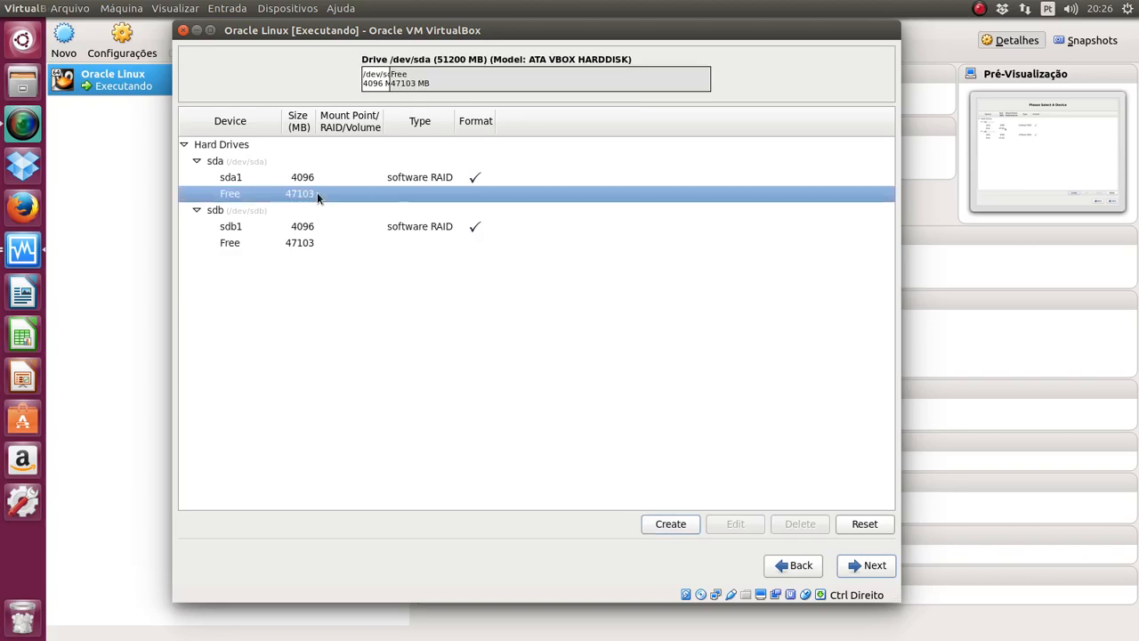
pyautogui.click(671, 524)
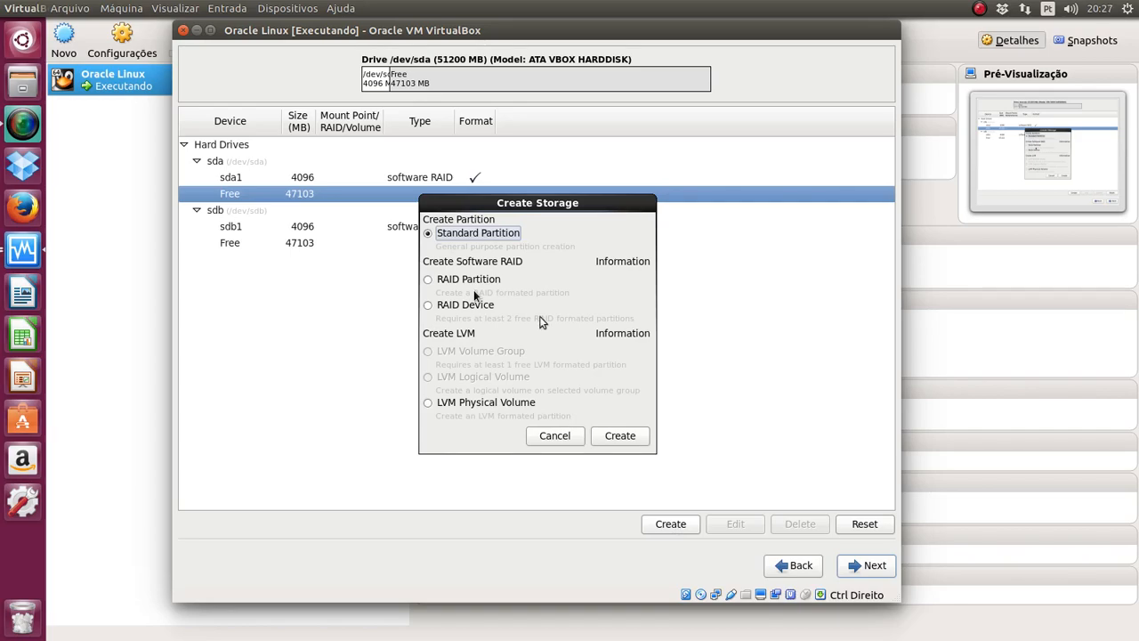
pyautogui.click(454, 282)
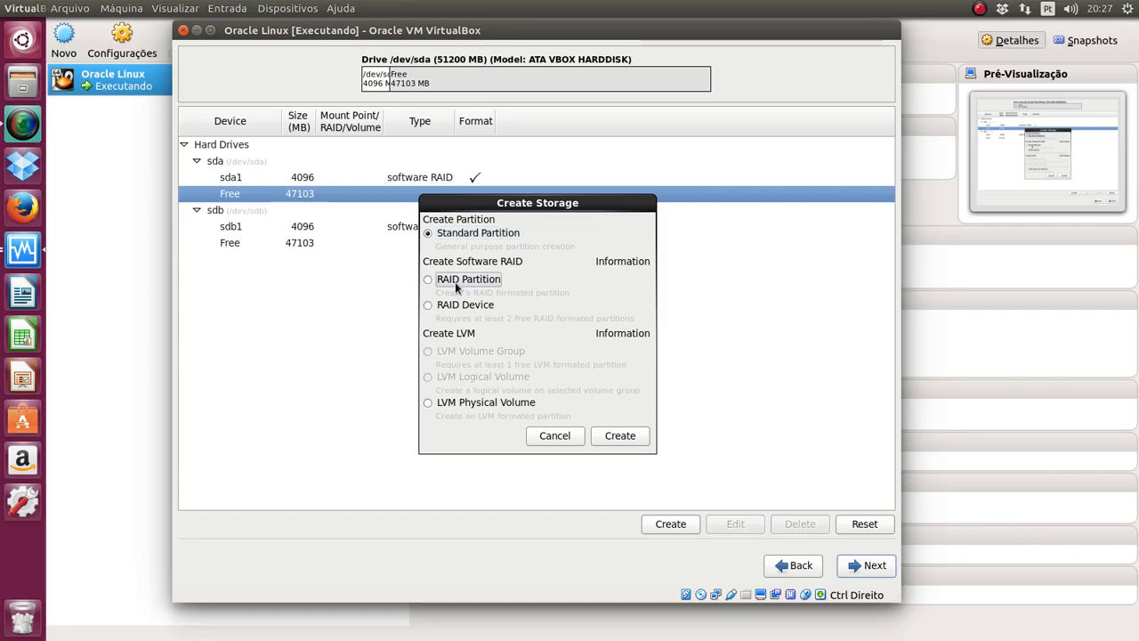
pyautogui.click(620, 435)
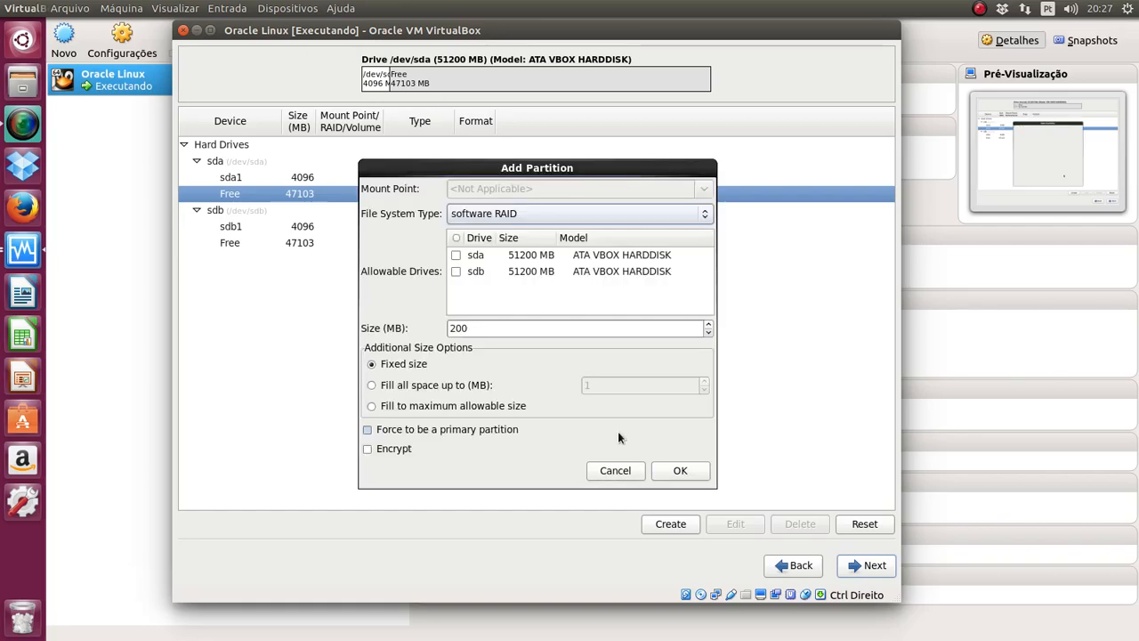
pyautogui.moveTo(457, 173); pyautogui.dragTo(555, 147)
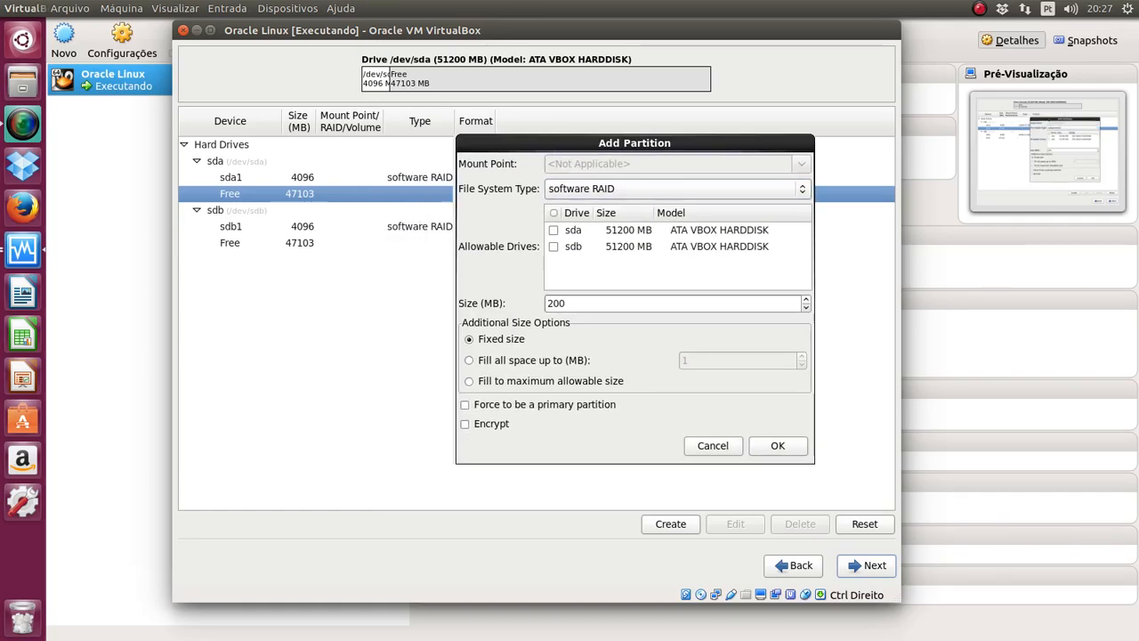
pyautogui.click(554, 230)
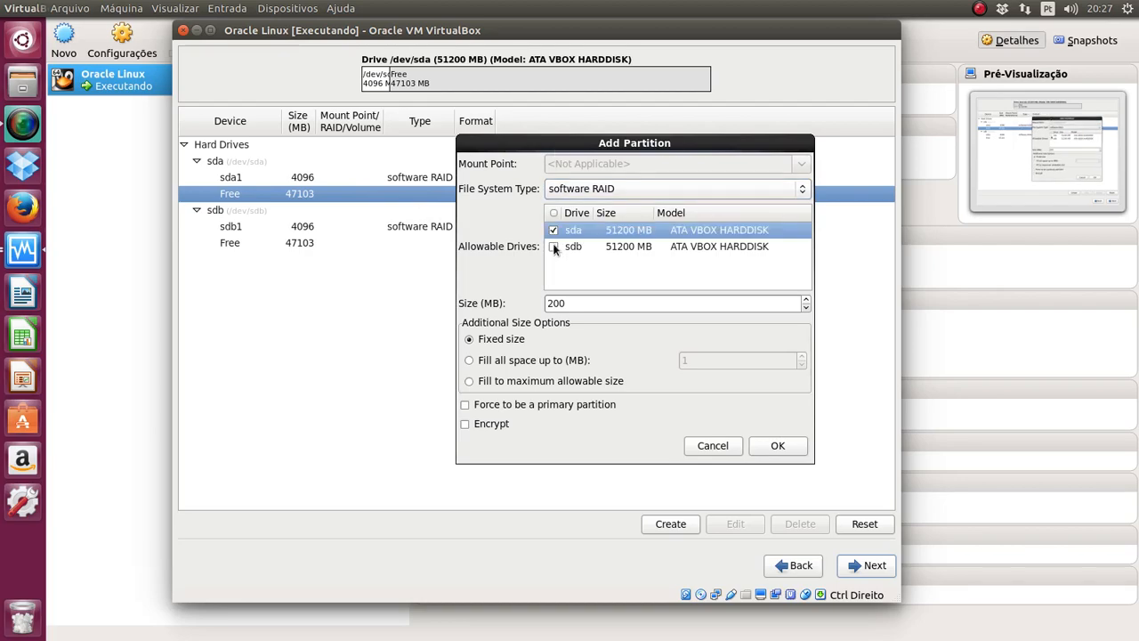
pyautogui.doubleClick(561, 304)
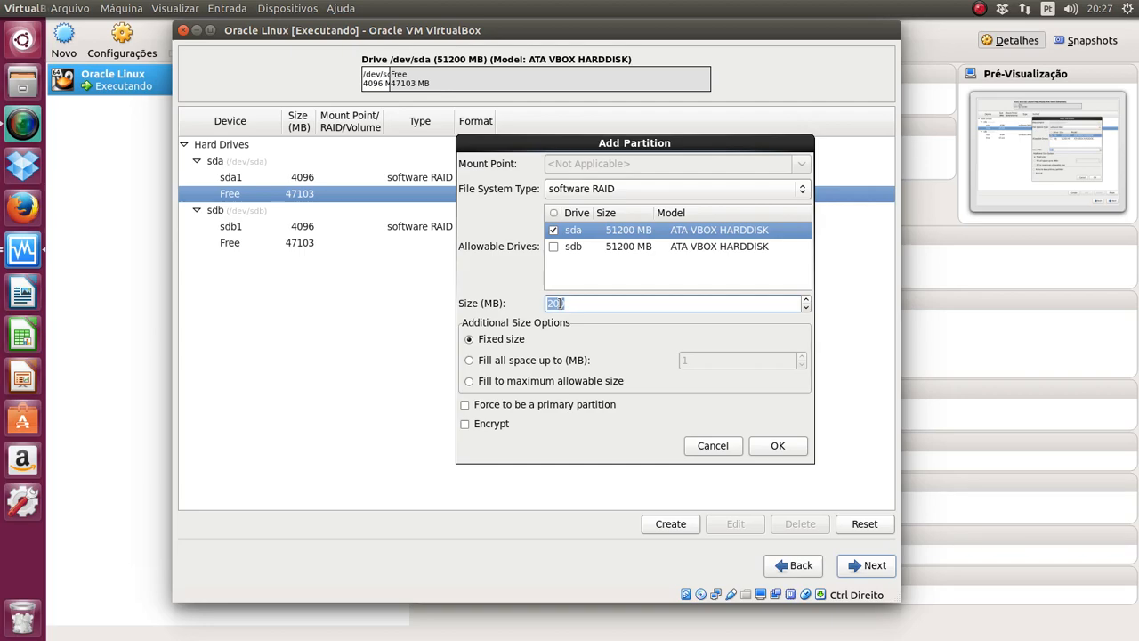
pyautogui.write('47103')
pyautogui.click(780, 449)
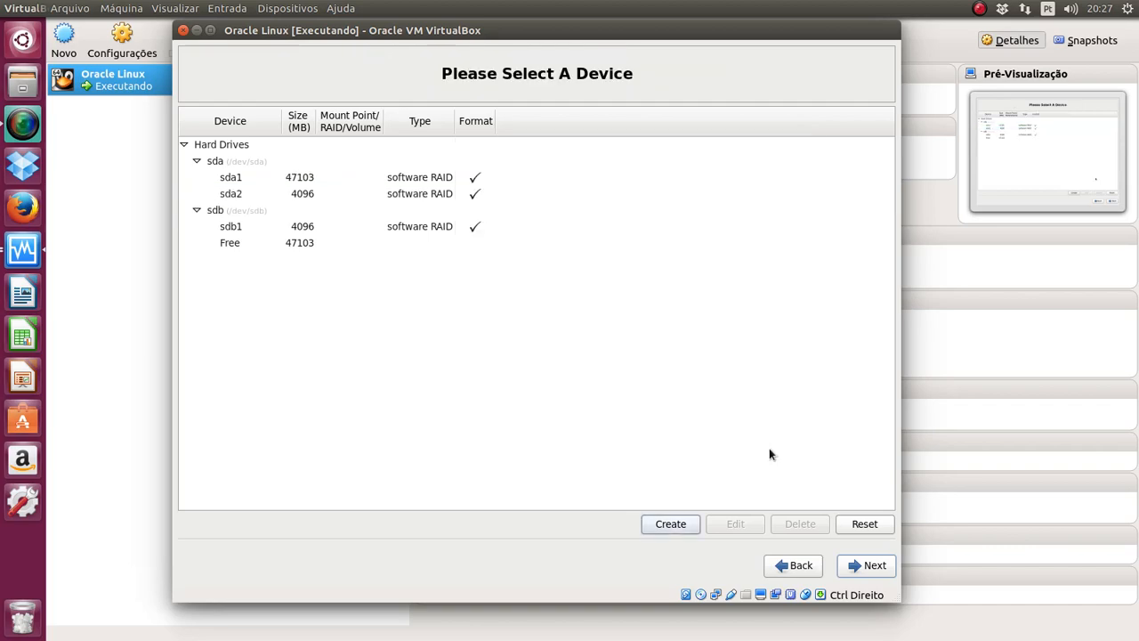
# Step: Turn sdb's remaining 47103 MB free space into a software RAID partition on sdb only
pyautogui.click(303, 252)
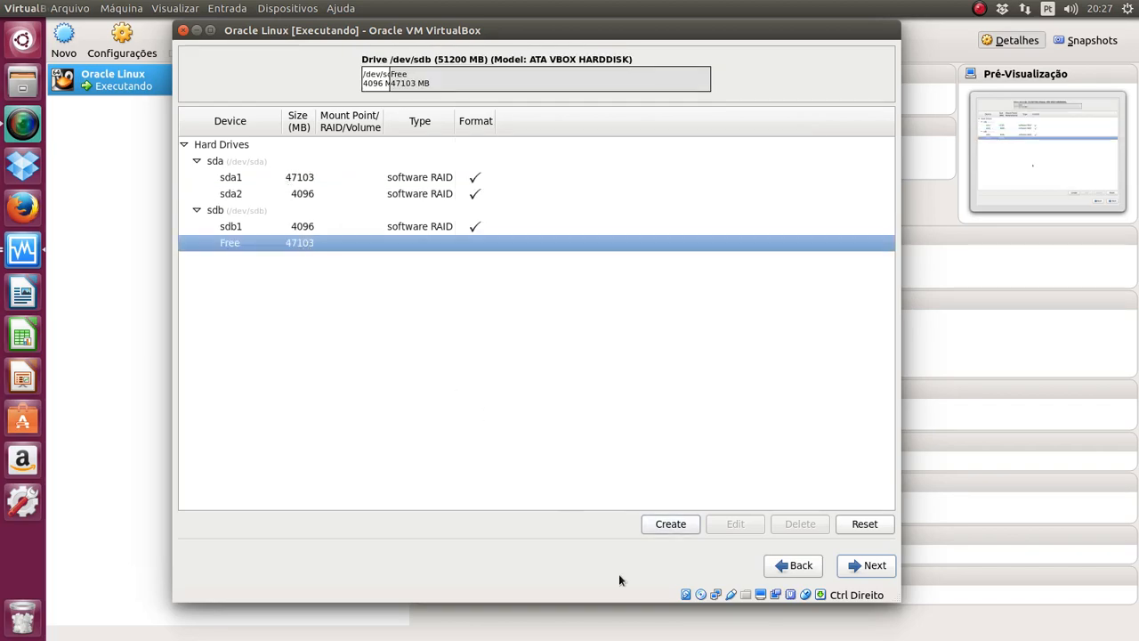
pyautogui.click(660, 524)
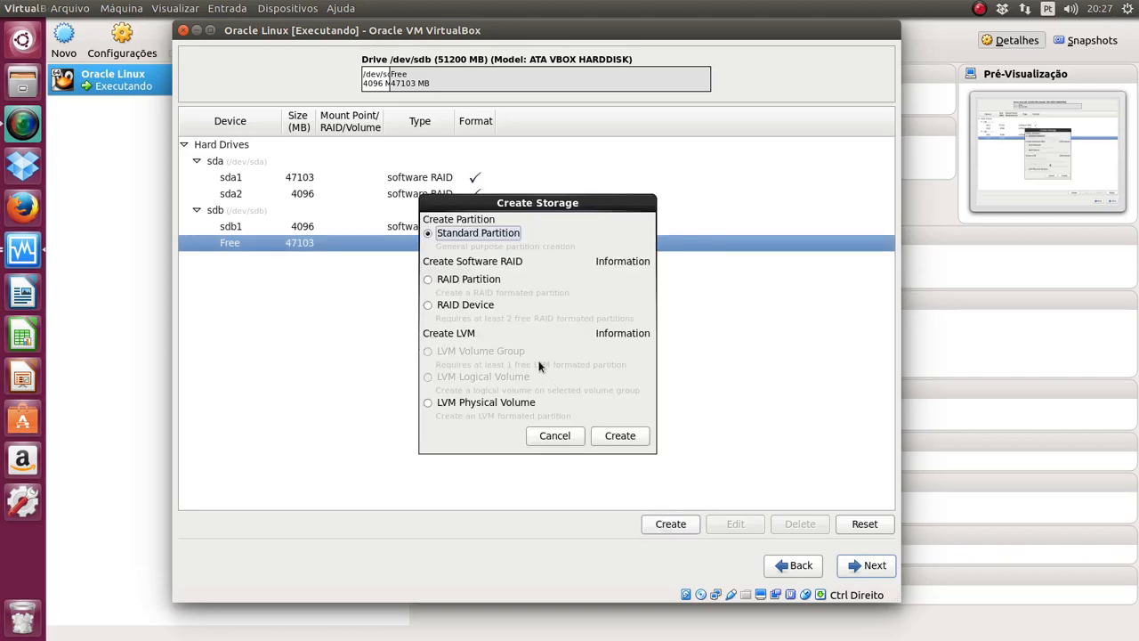
pyautogui.click(451, 281)
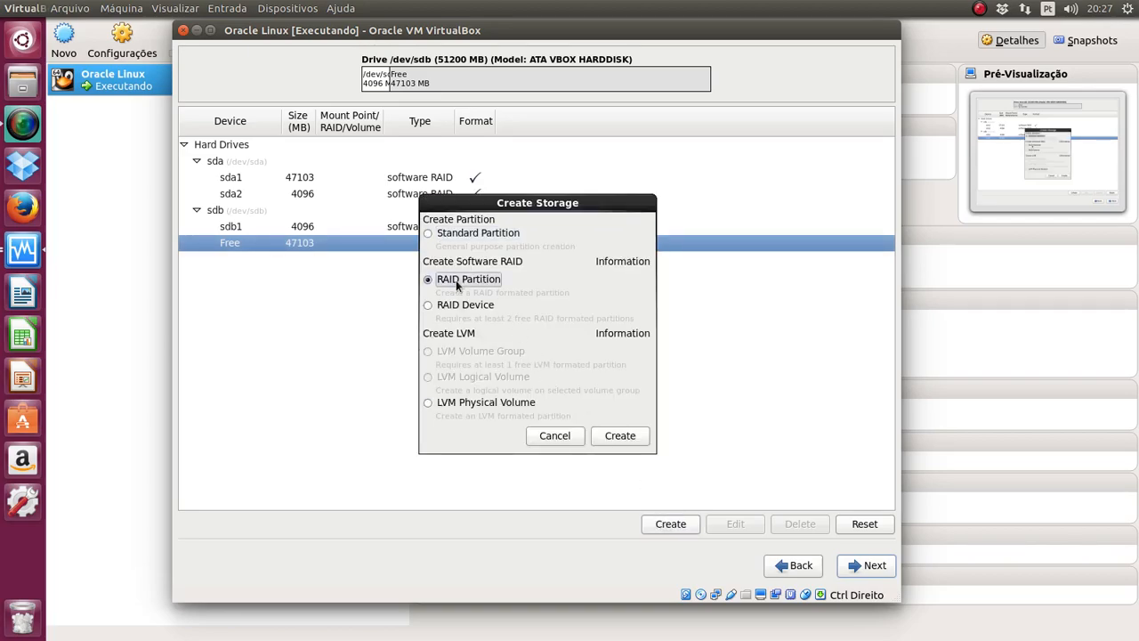
pyautogui.click(620, 435)
pyautogui.doubleClick(526, 327)
pyautogui.write('47103')
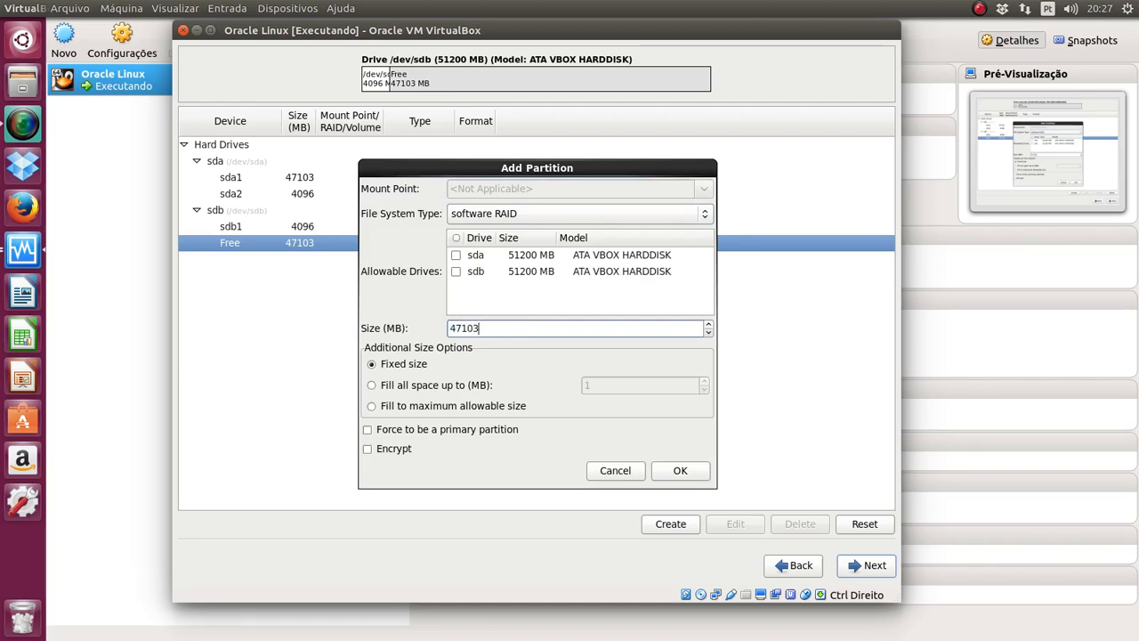
pyautogui.click(457, 271)
pyautogui.click(681, 470)
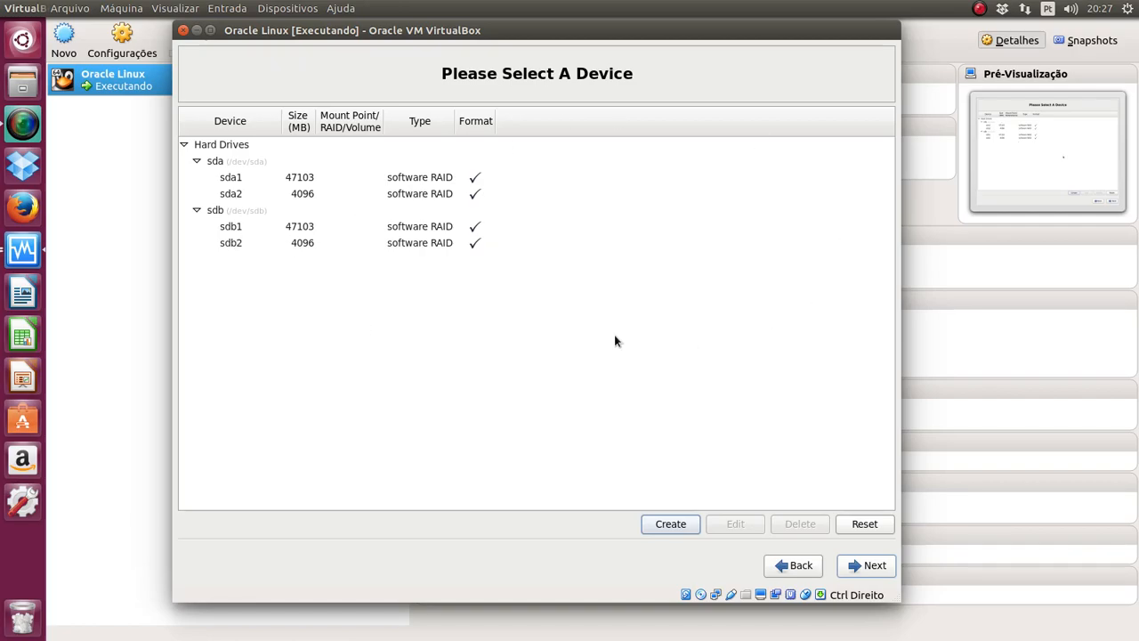
# Step: Start a new RAID device and set its mount point to /
pyautogui.click(312, 148)
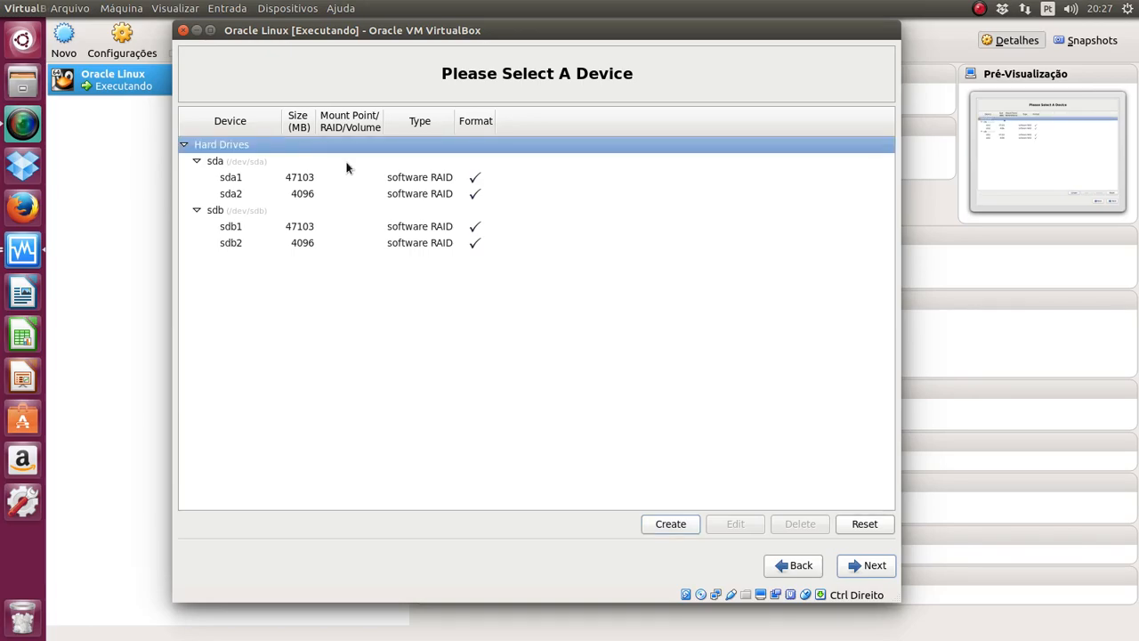
pyautogui.click(673, 524)
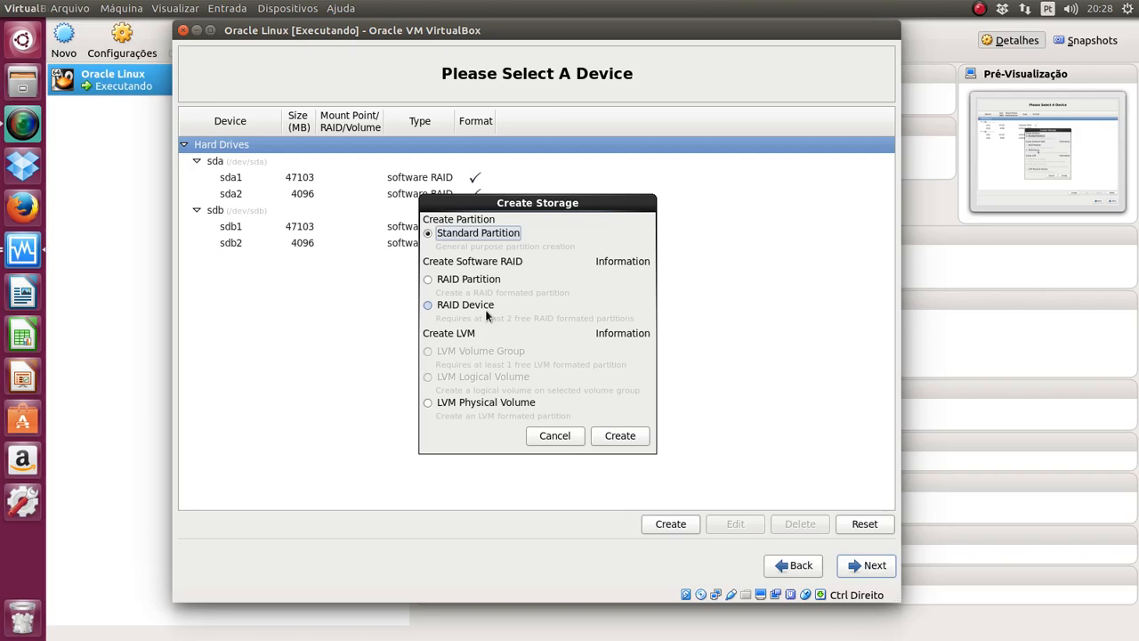
pyautogui.click(488, 311)
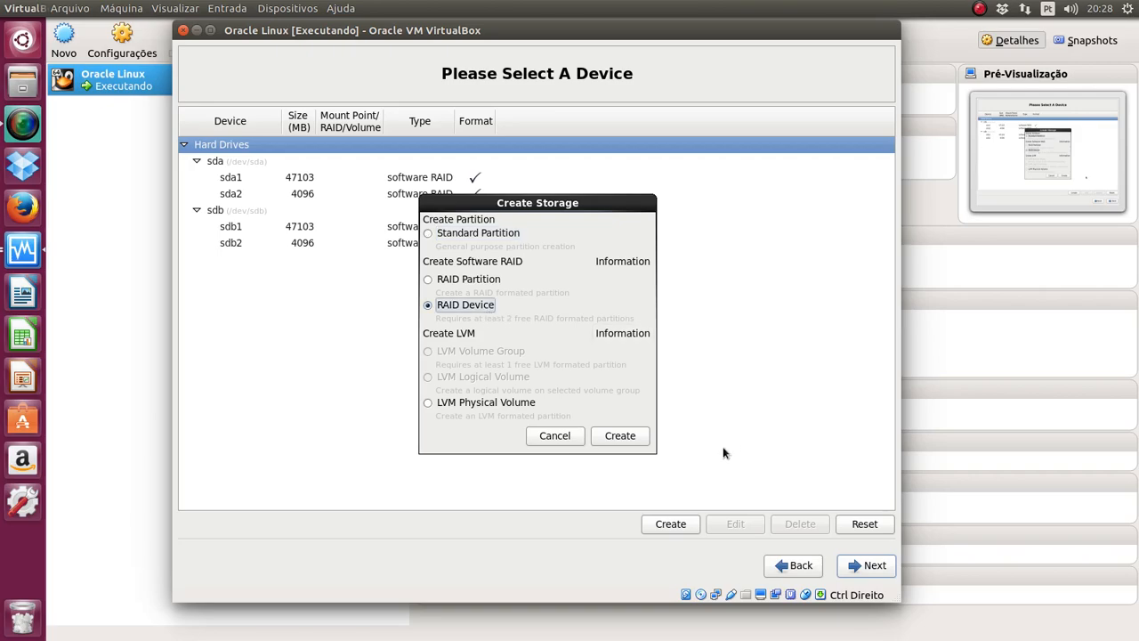
pyautogui.click(622, 437)
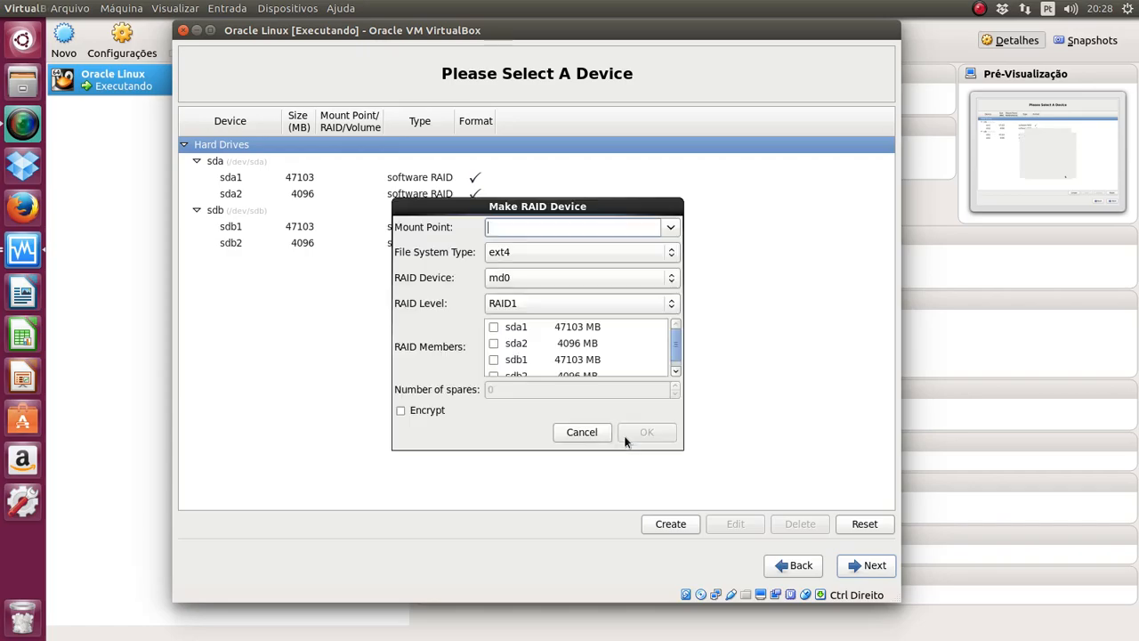
pyautogui.click(662, 232)
pyautogui.click(611, 252)
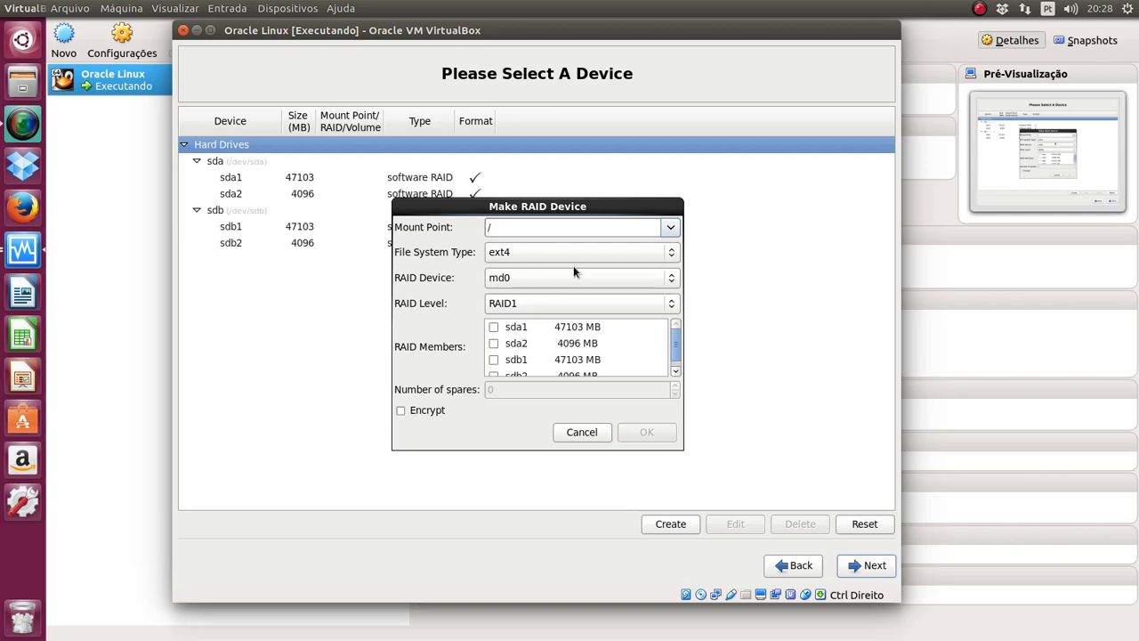
# Step: Keep md0 with RAID1 level and add sda1 and sdb1 as members
pyautogui.click(524, 283)
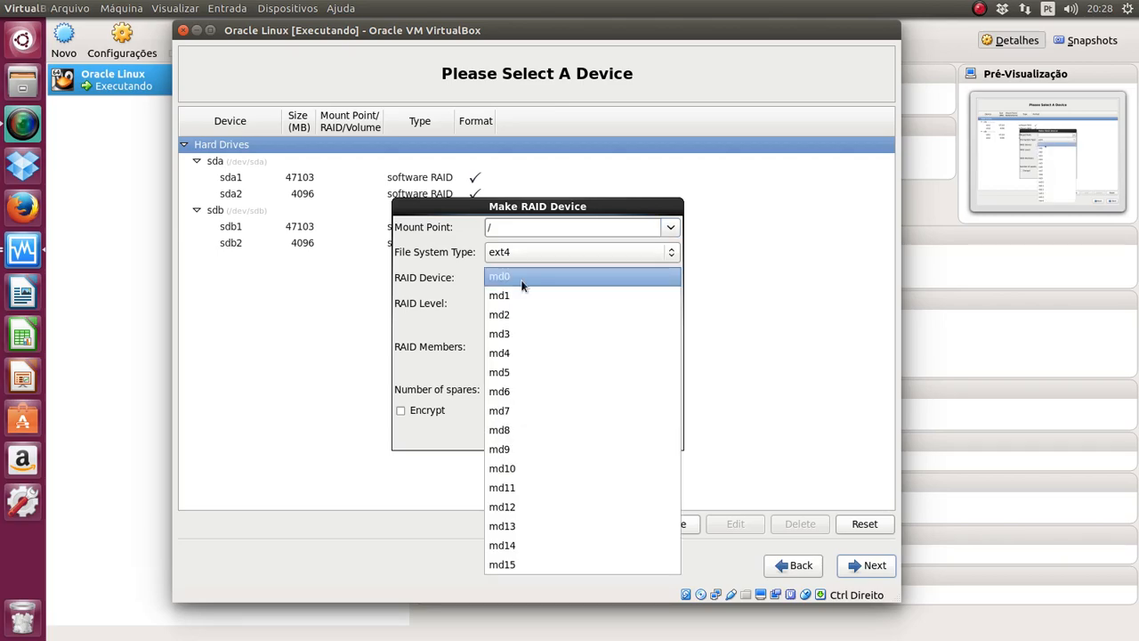
pyautogui.click(525, 283)
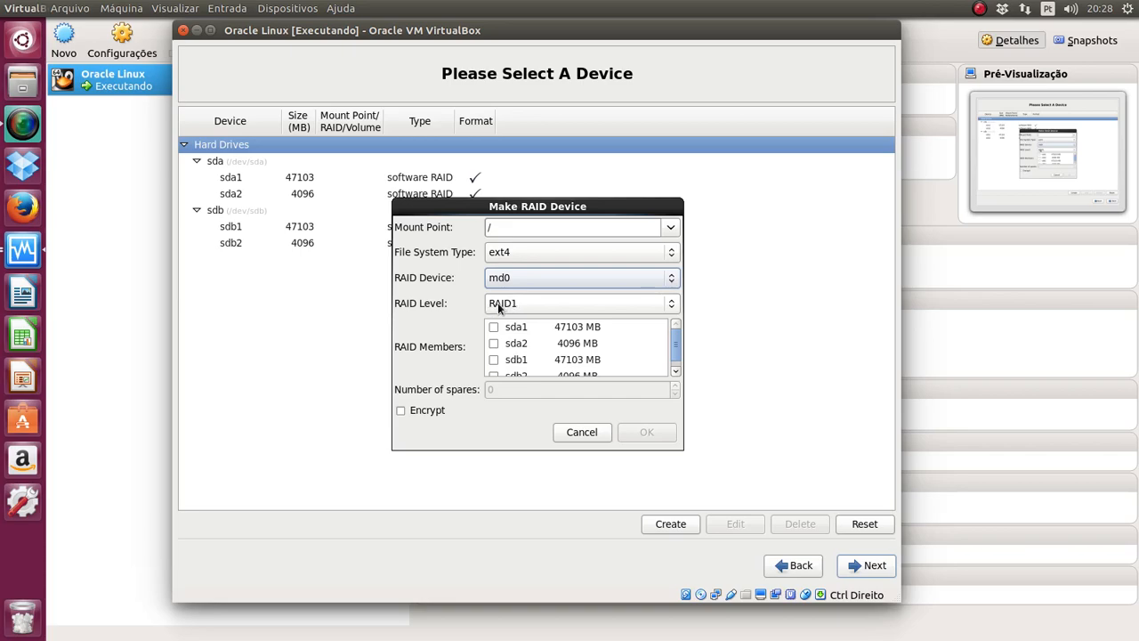
pyautogui.click(498, 303)
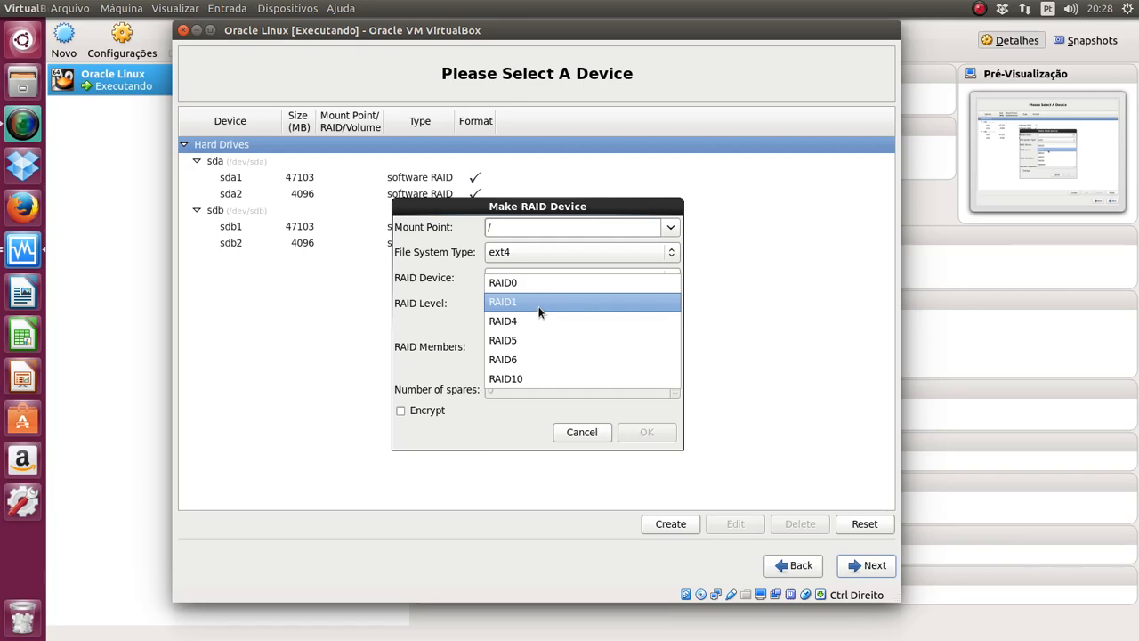
pyautogui.click(538, 306)
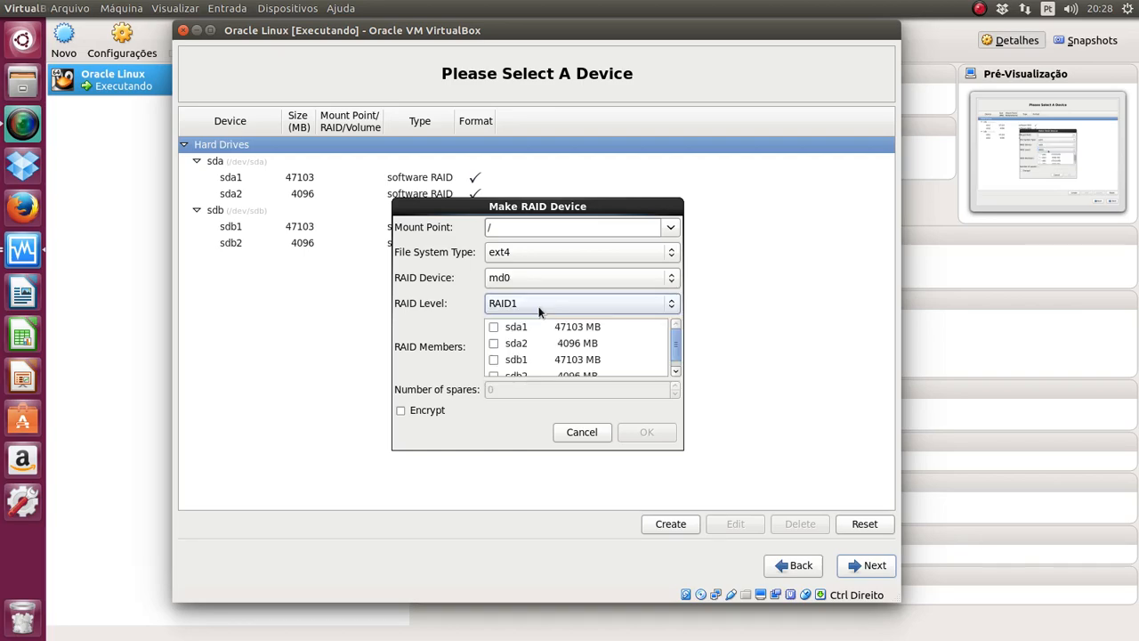
pyautogui.click(494, 327)
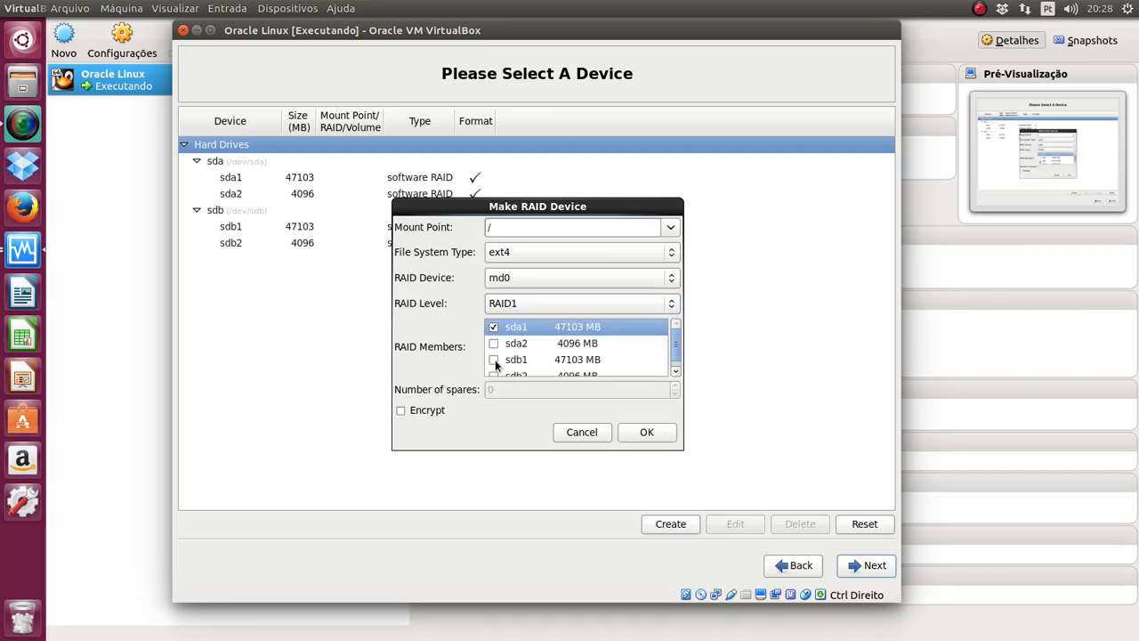
pyautogui.click(494, 359)
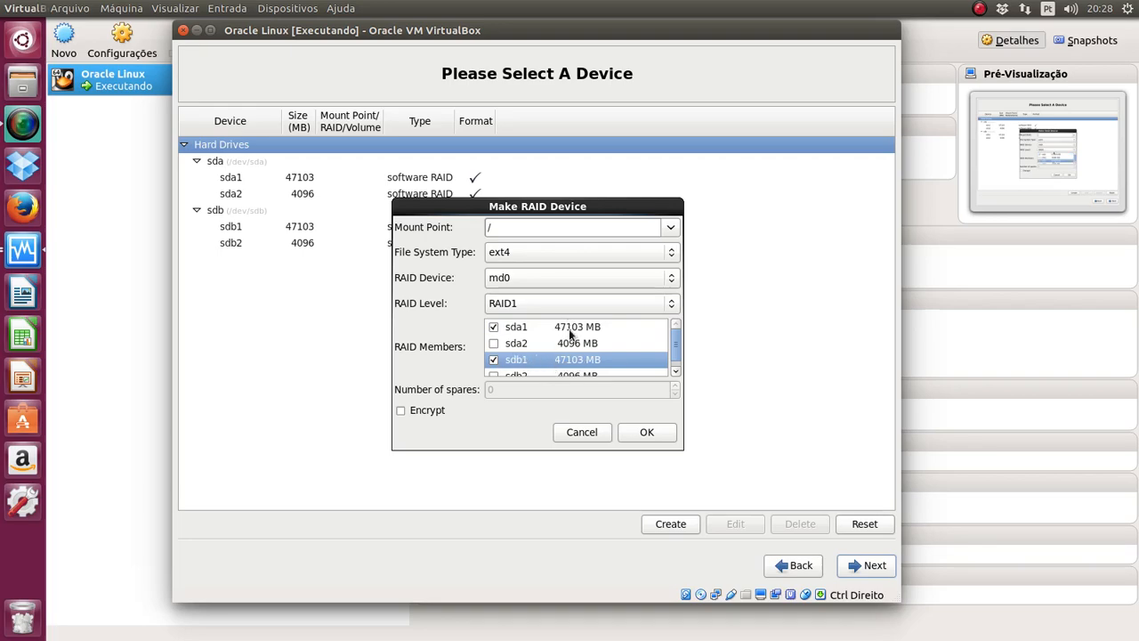
pyautogui.click(570, 329)
# Step: Confirm the md0 root array and select it in the RAID Devices list
pyautogui.click(648, 433)
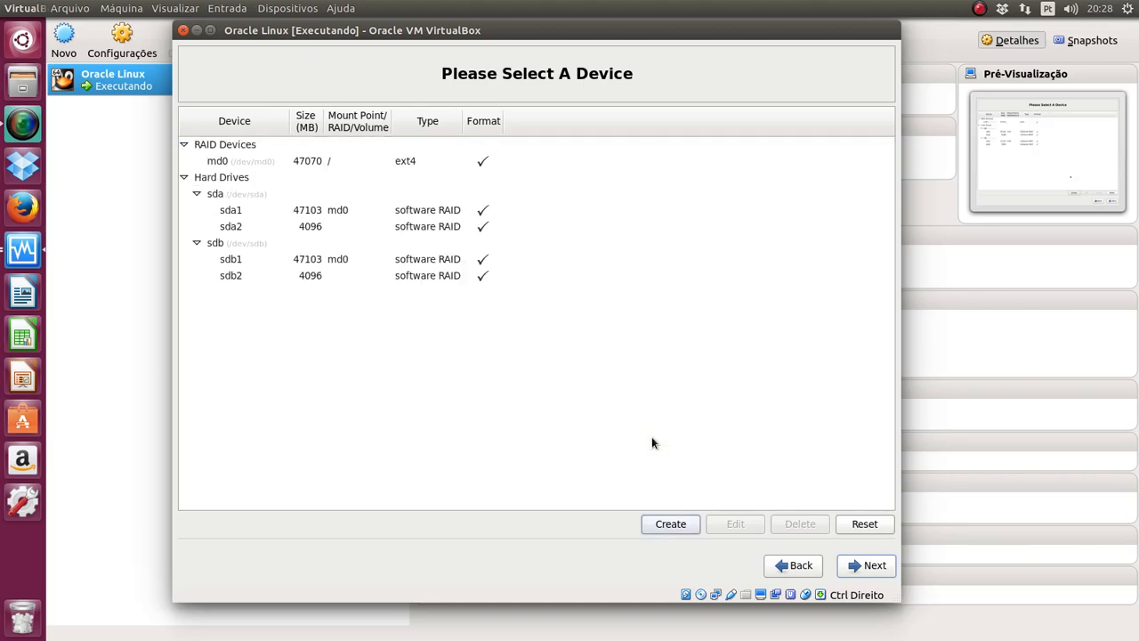
pyautogui.click(324, 147)
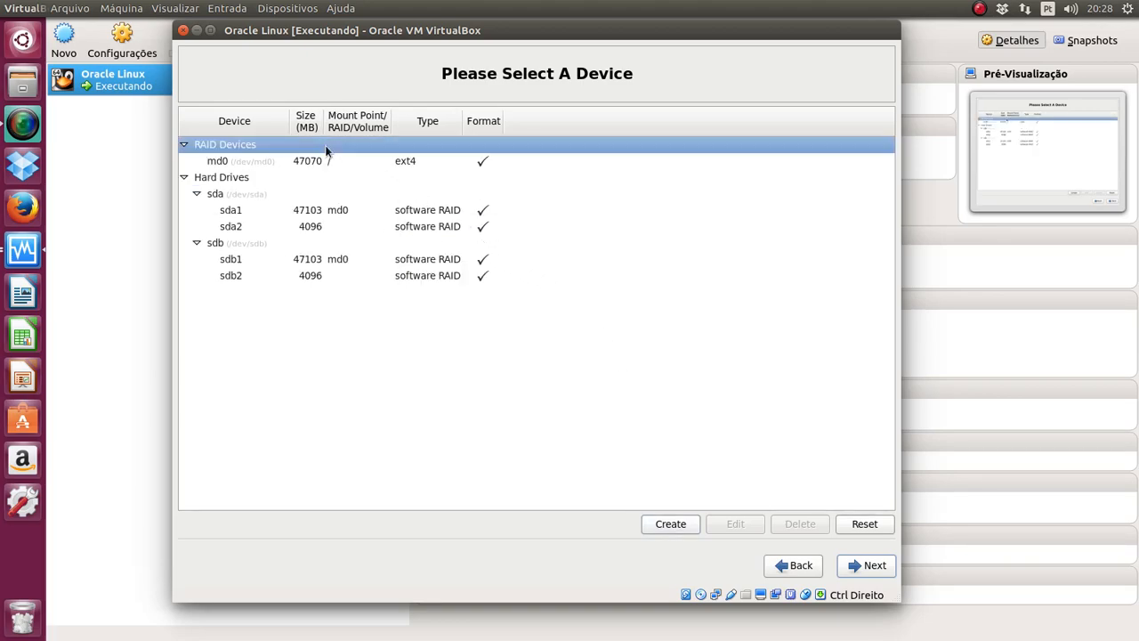
pyautogui.click(299, 162)
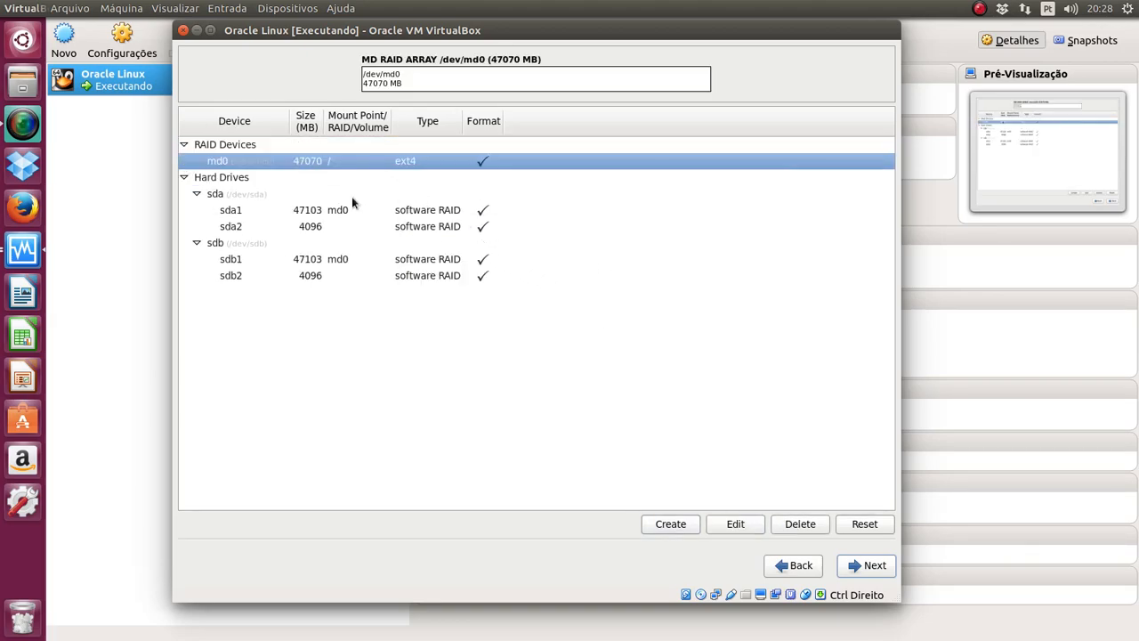
# Step: Create RAID1 swap array md1 from sda2 and sdb2
pyautogui.click(659, 524)
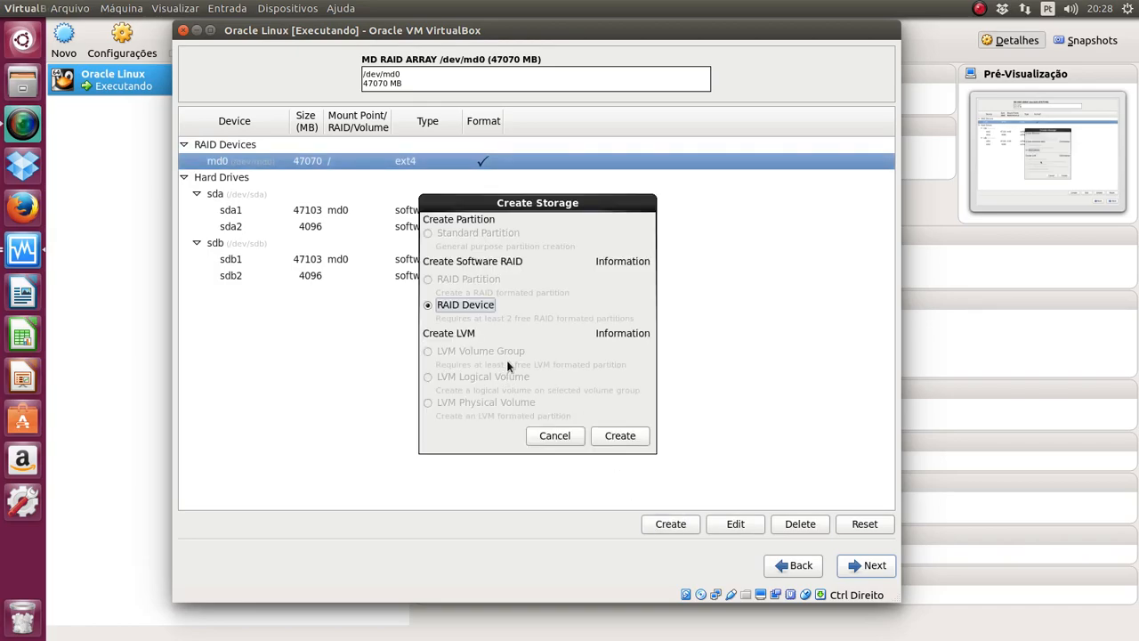
pyautogui.click(620, 436)
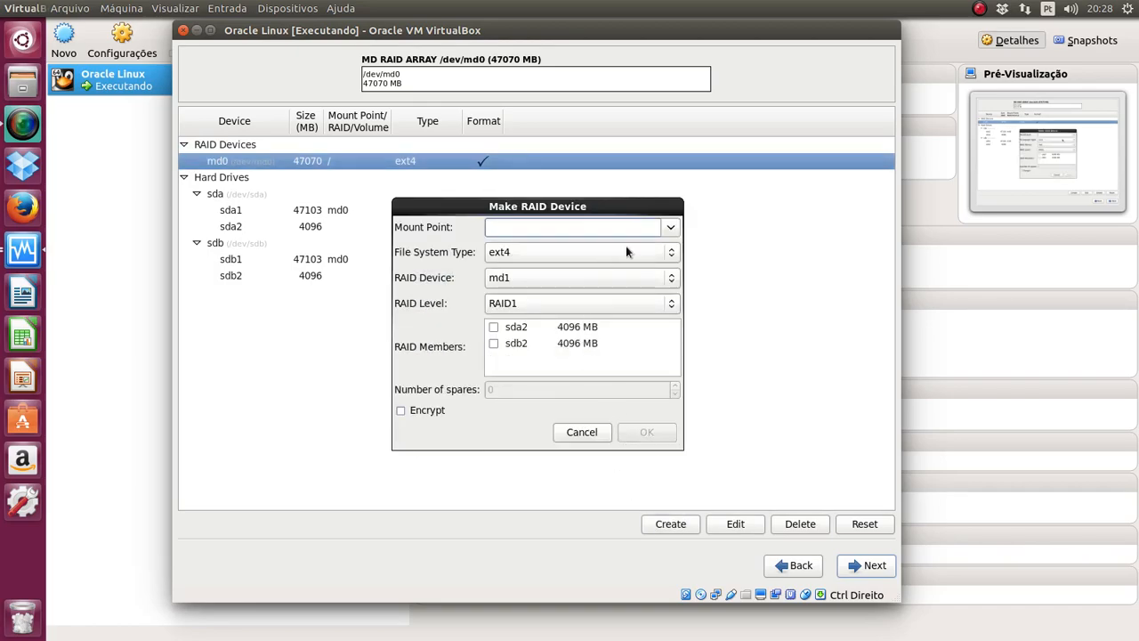
pyautogui.click(654, 254)
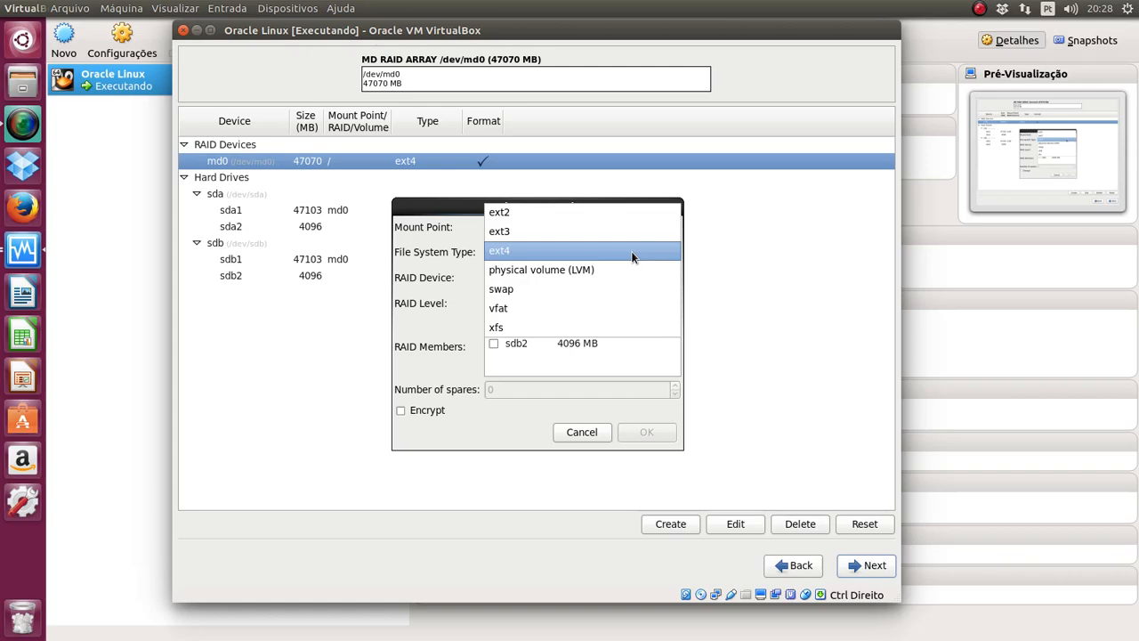
pyautogui.click(581, 291)
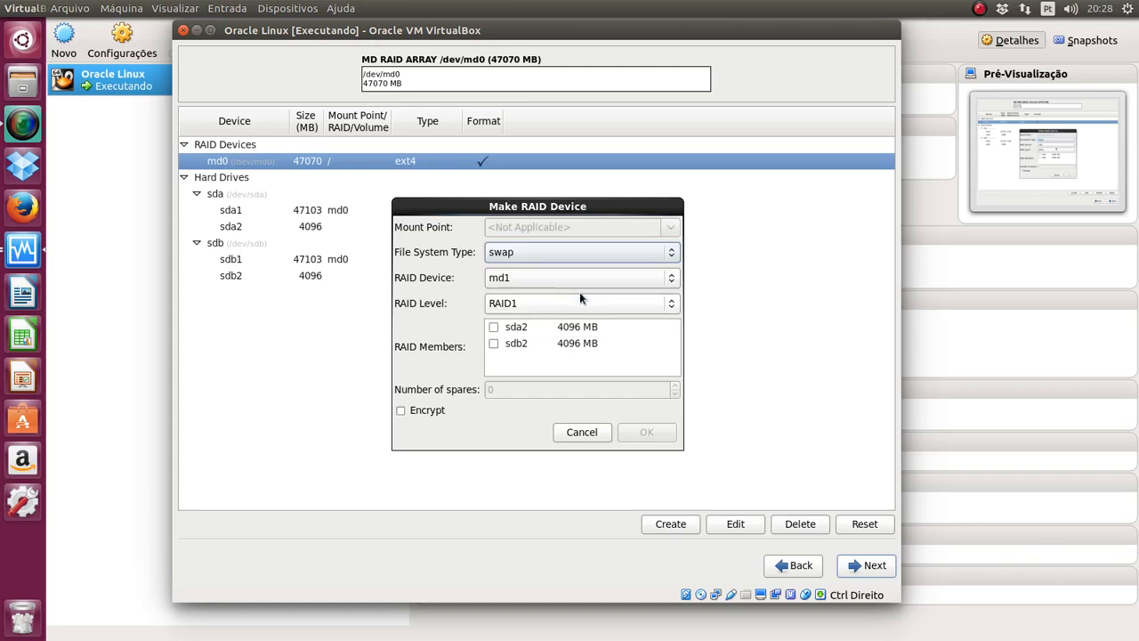
pyautogui.click(494, 329)
pyautogui.click(494, 343)
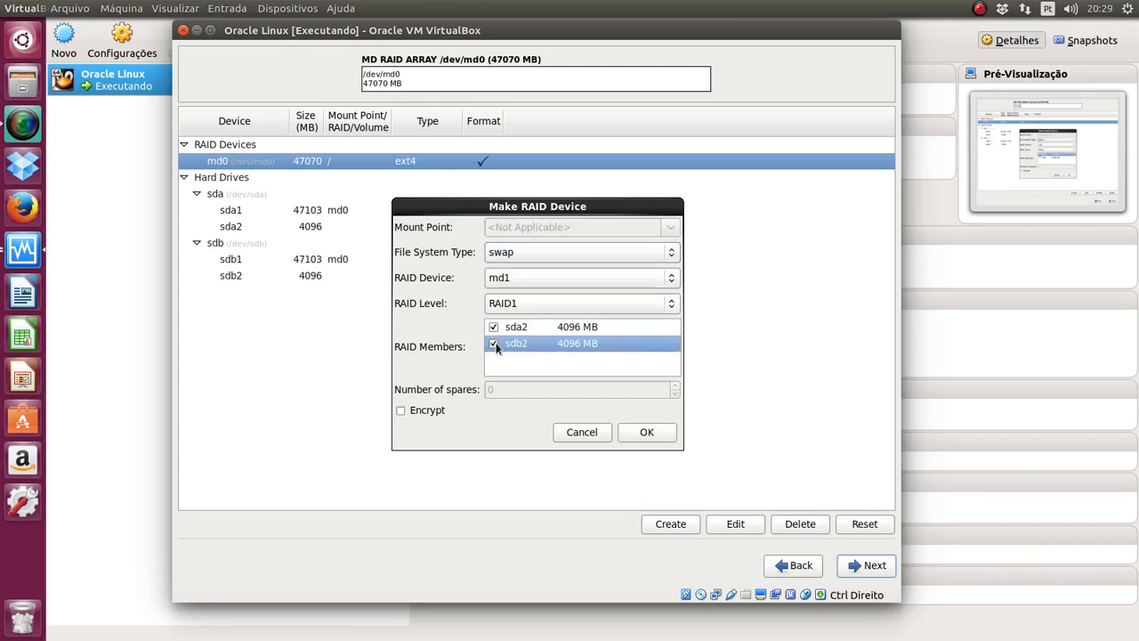
pyautogui.click(648, 433)
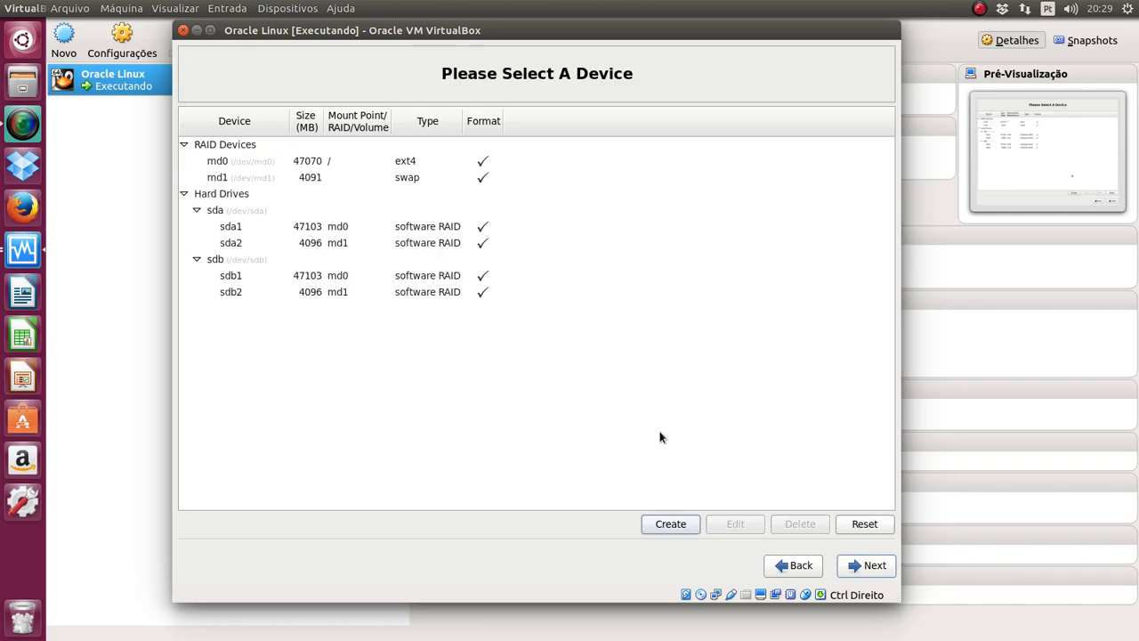
pyautogui.click(359, 164)
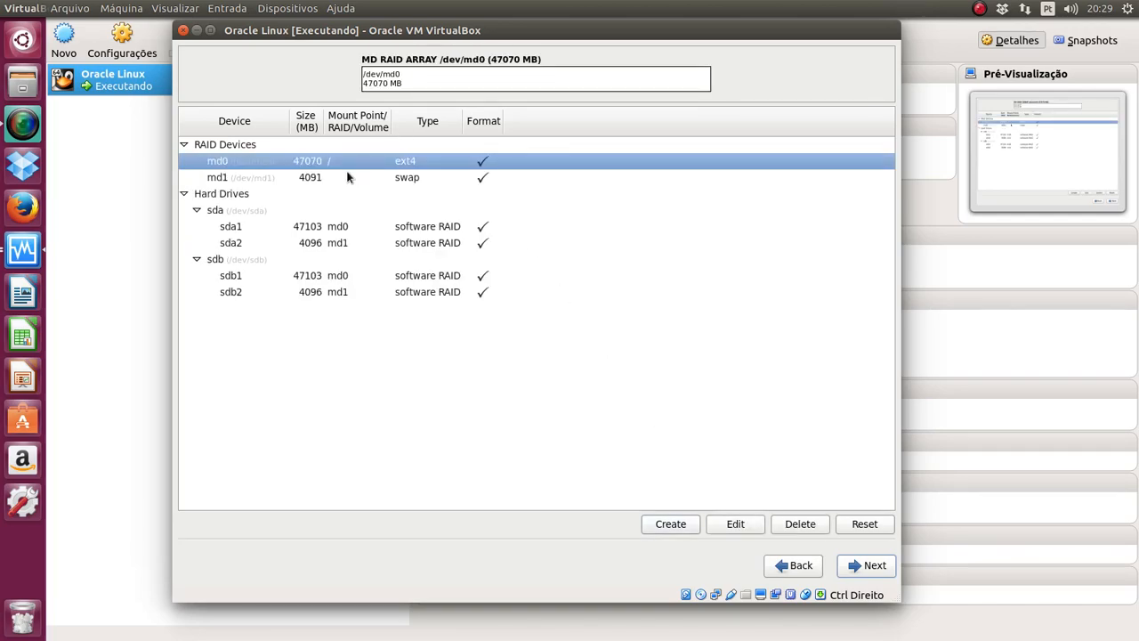
# Step: Review the md1 array, accept the partition layout, and confirm formatting /dev/sda and /dev/sdb
pyautogui.click(348, 177)
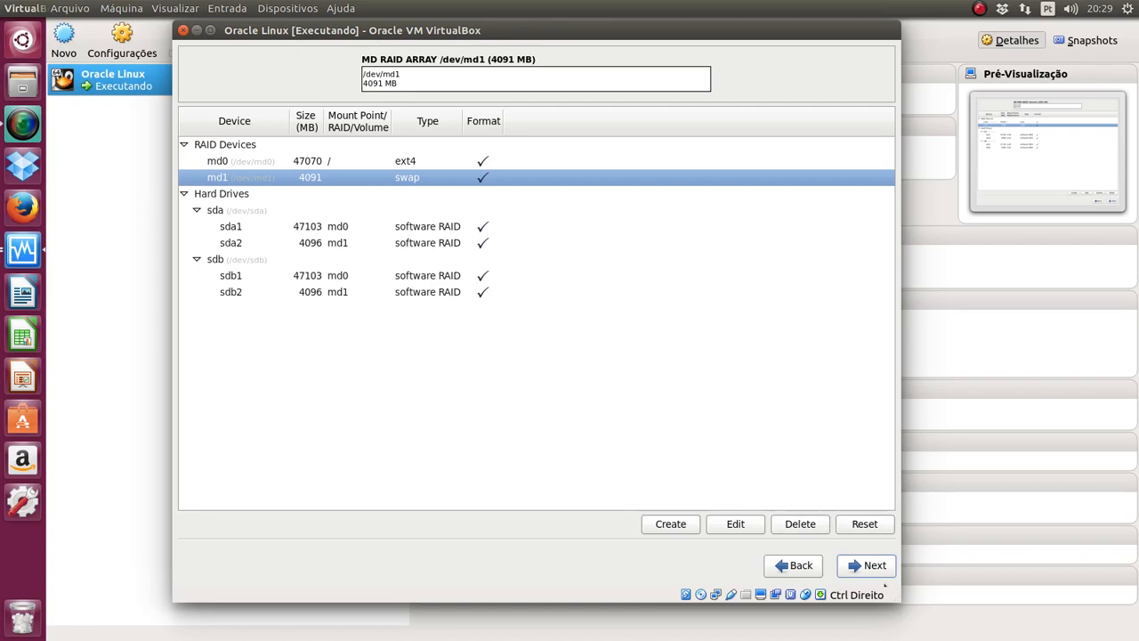
pyautogui.click(869, 572)
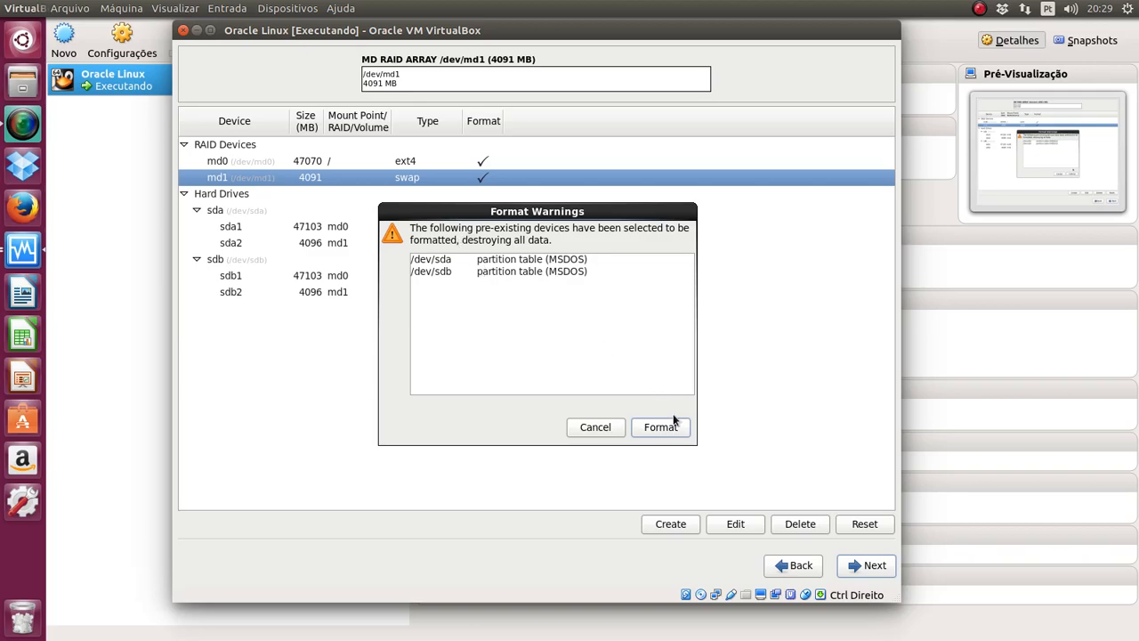
pyautogui.click(670, 429)
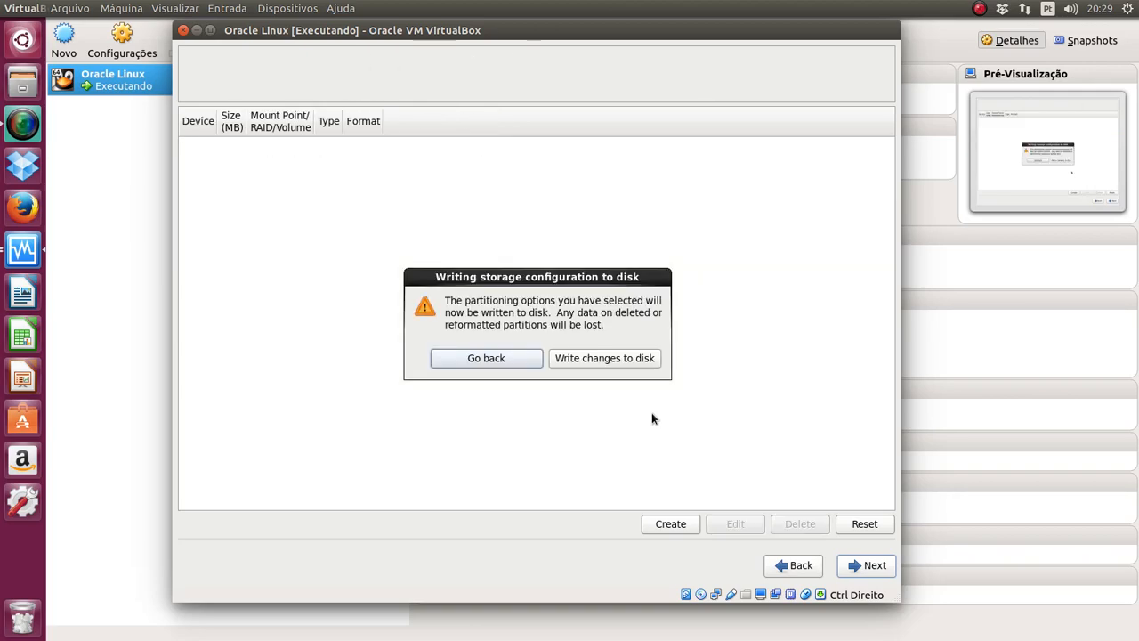
# Step: Write the RAID partitioning changes to disk
pyautogui.click(611, 361)
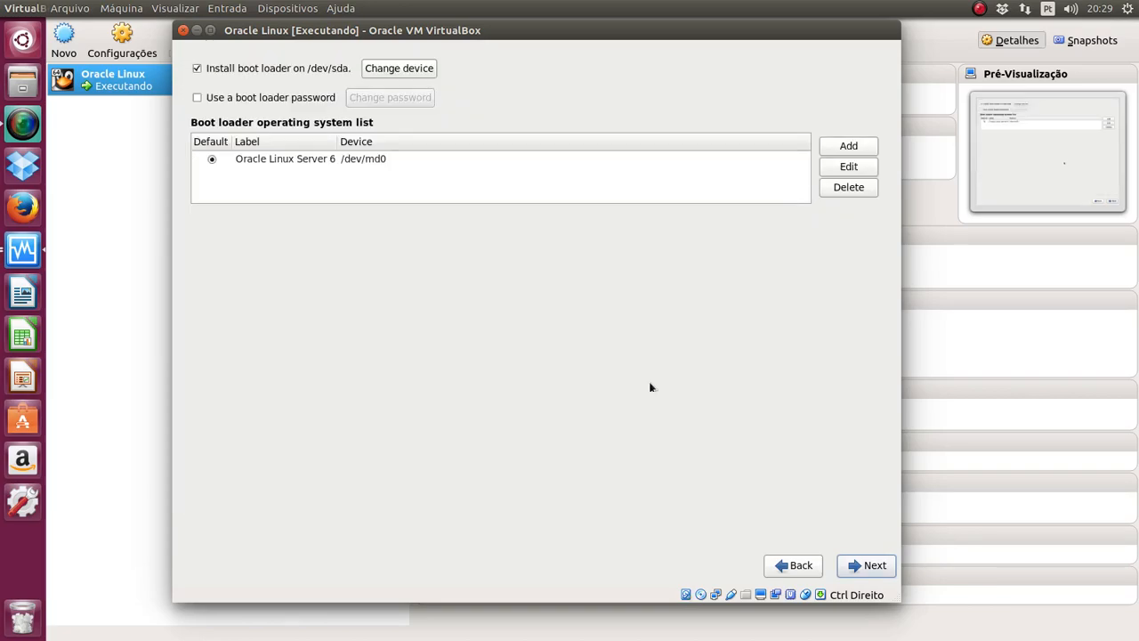
# Step: Keep the boot loader settings and choose the Desktop software set
pyautogui.click(861, 563)
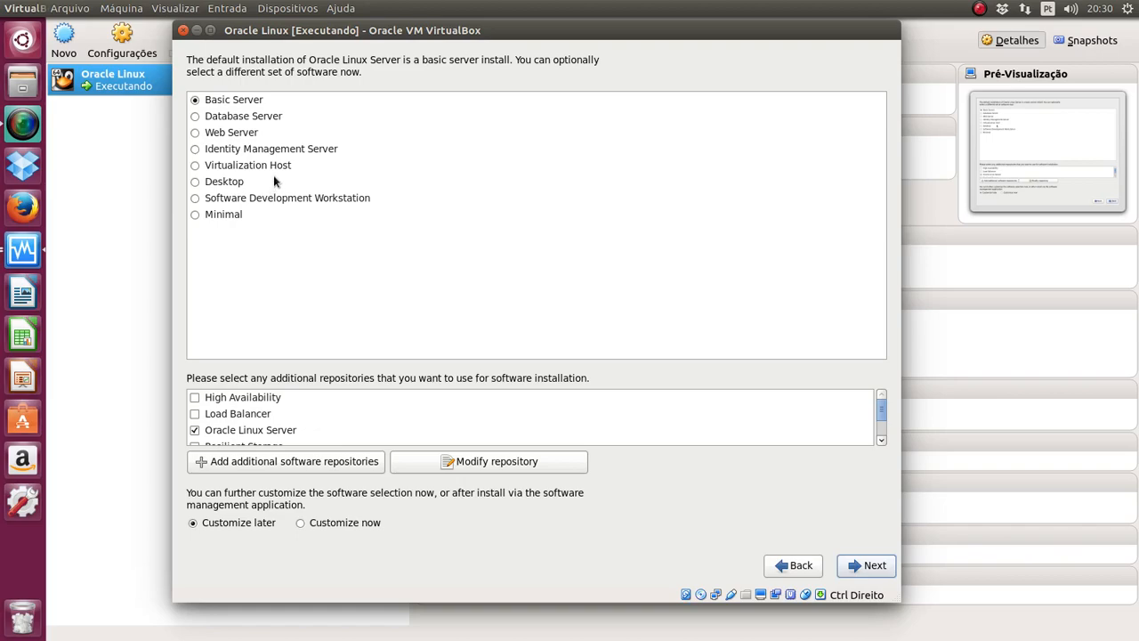
pyautogui.click(246, 97)
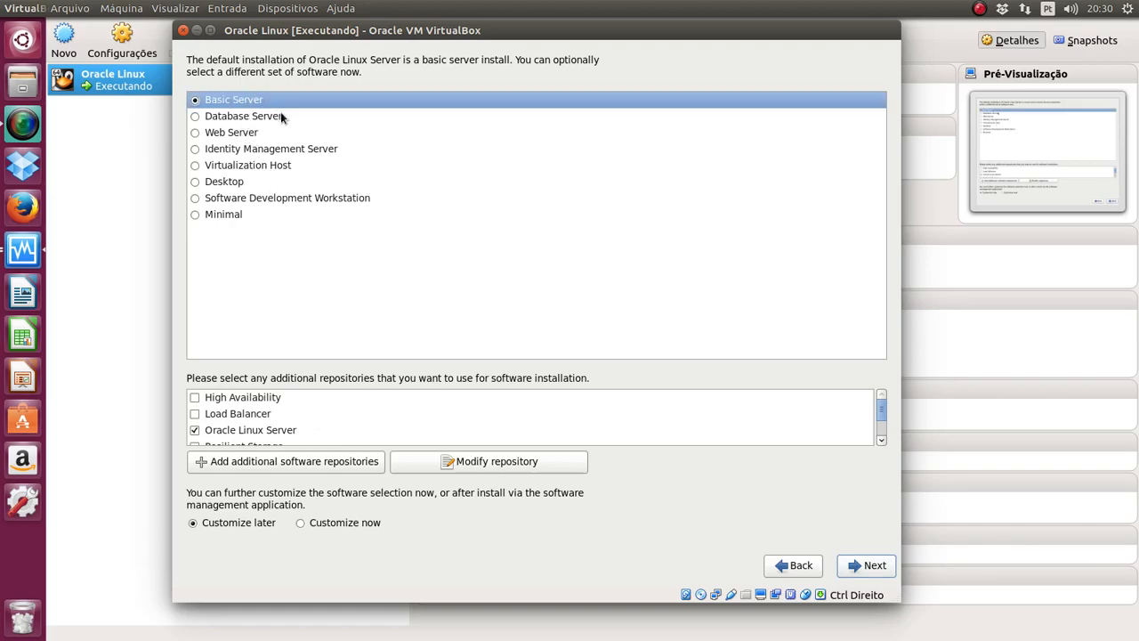
pyautogui.click(281, 115)
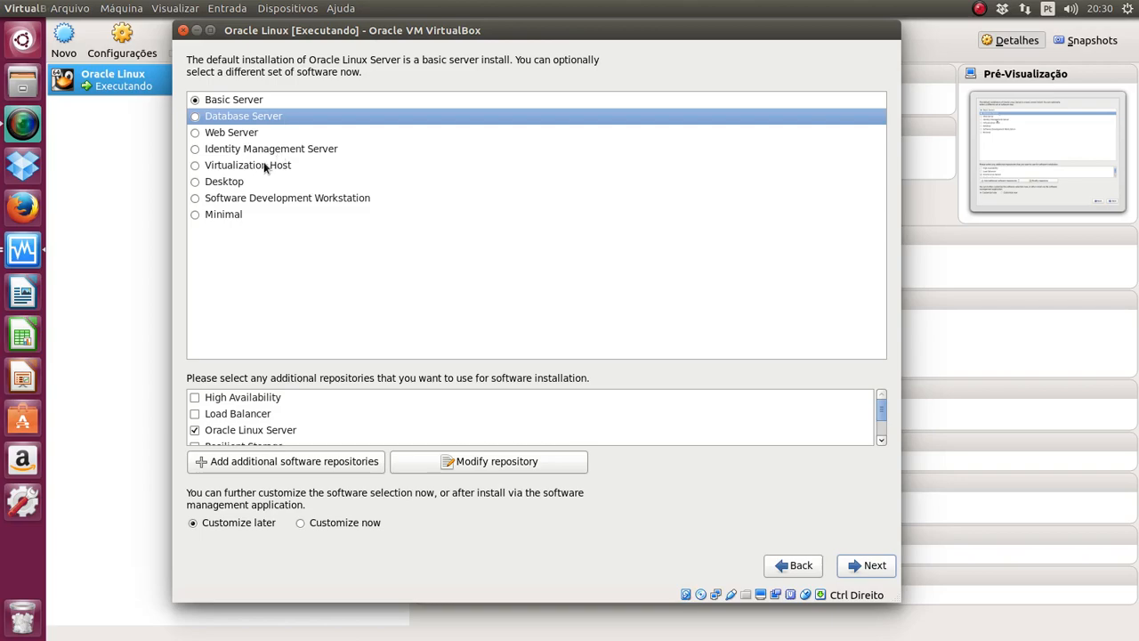
pyautogui.click(195, 183)
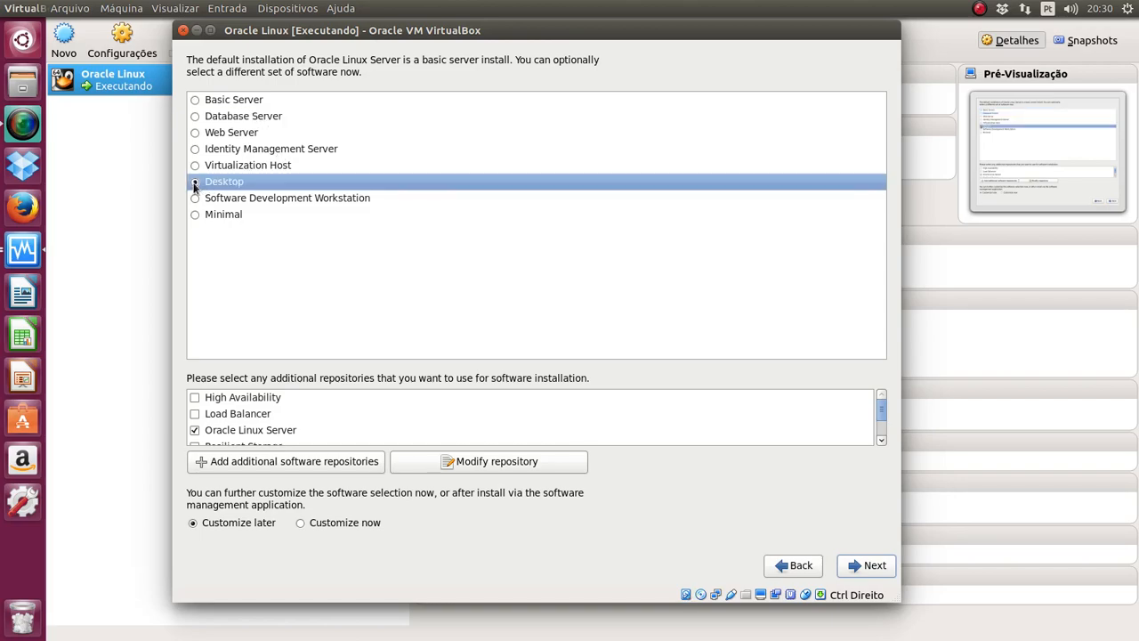
# Step: Enable the High Availability, Load Balancer, Scalable Filesystem Support and Resilient Storage repositories
pyautogui.click(193, 399)
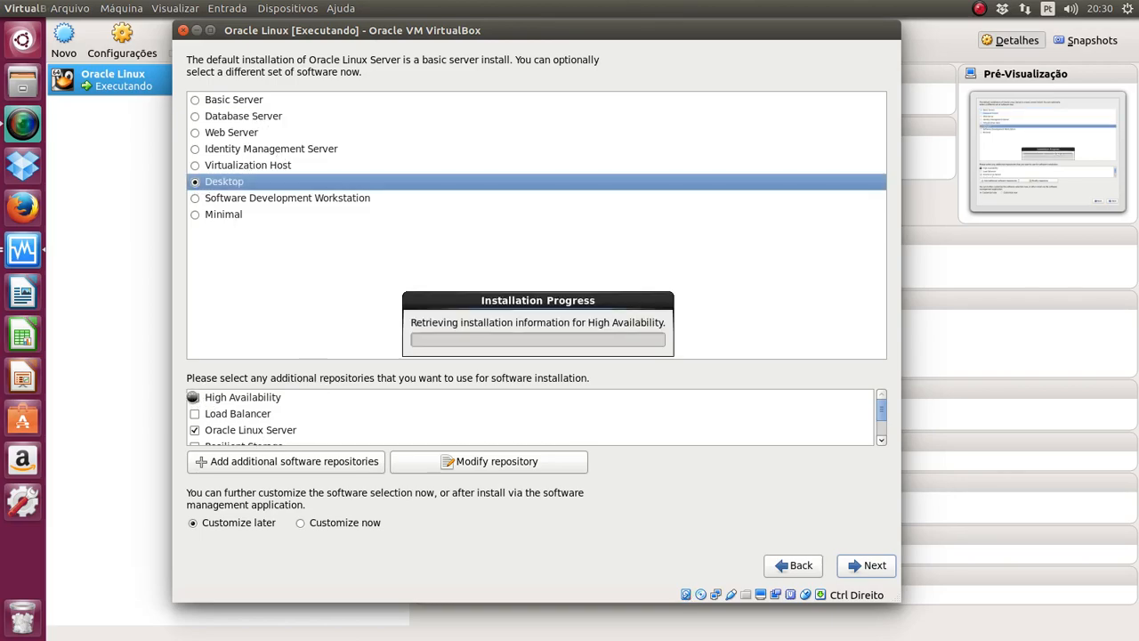
pyautogui.click(194, 412)
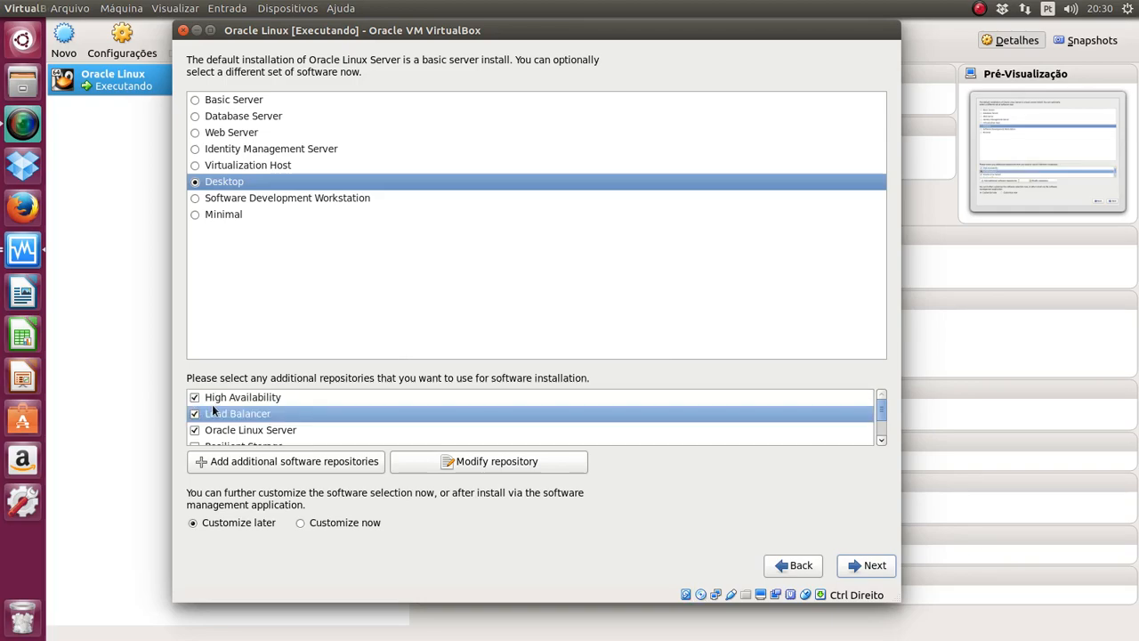
pyautogui.scroll(-3, 259, 416)
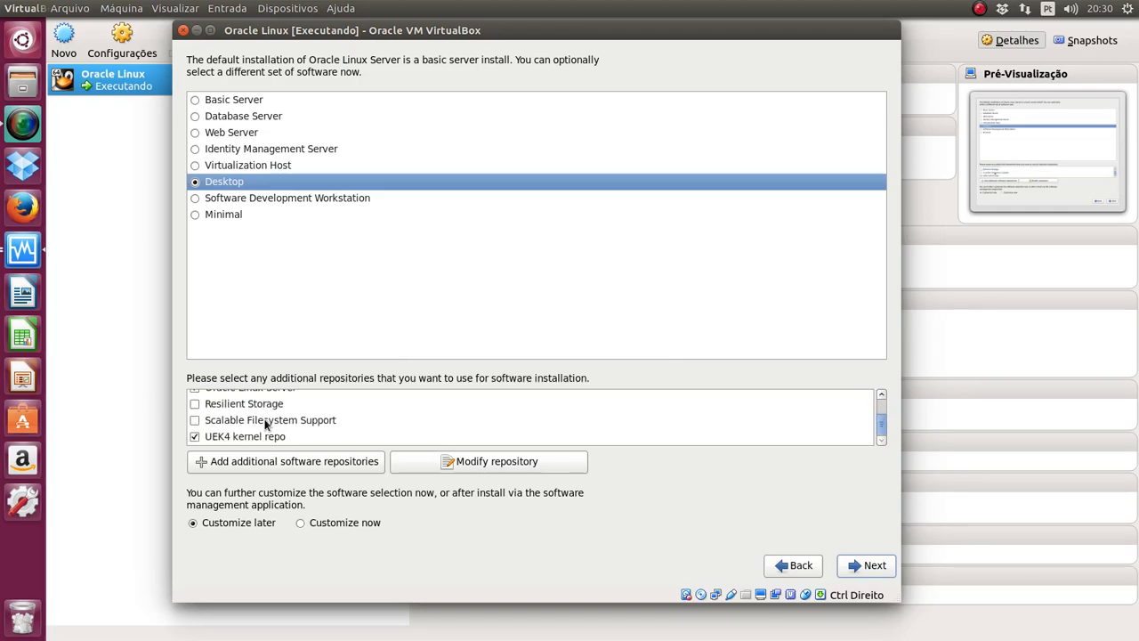
pyautogui.click(194, 420)
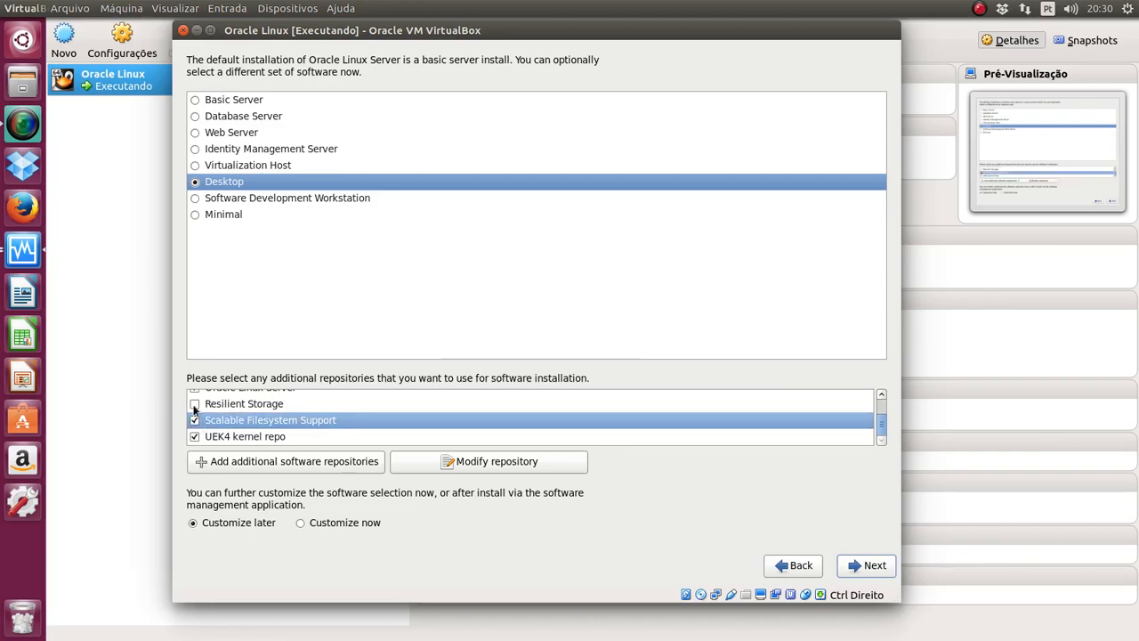
pyautogui.click(195, 404)
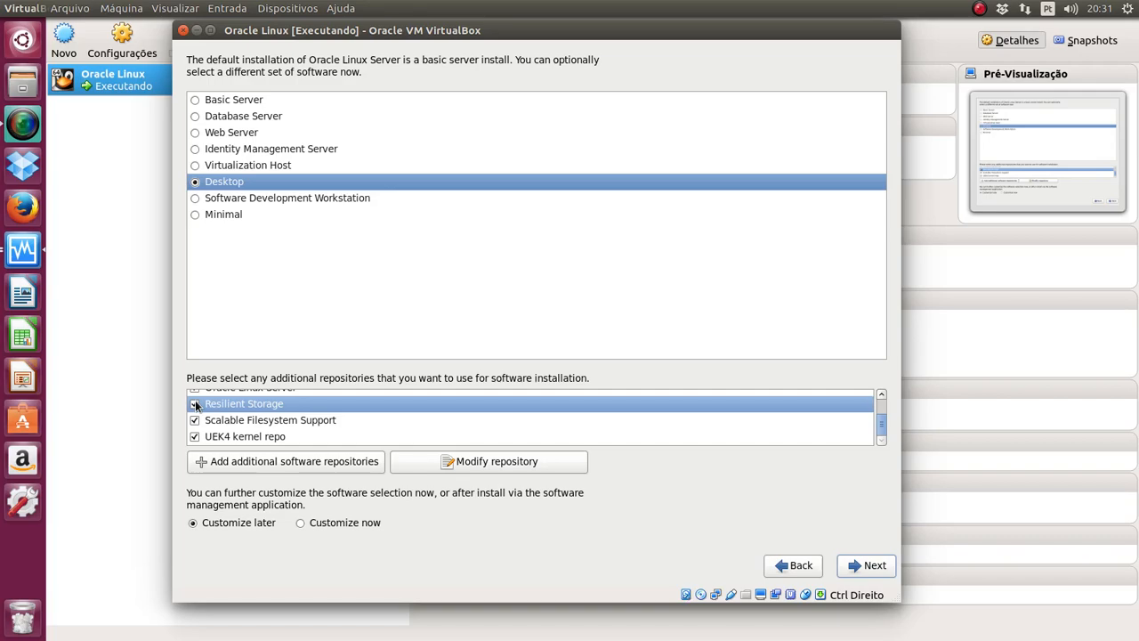
pyautogui.scroll(3, 196, 405)
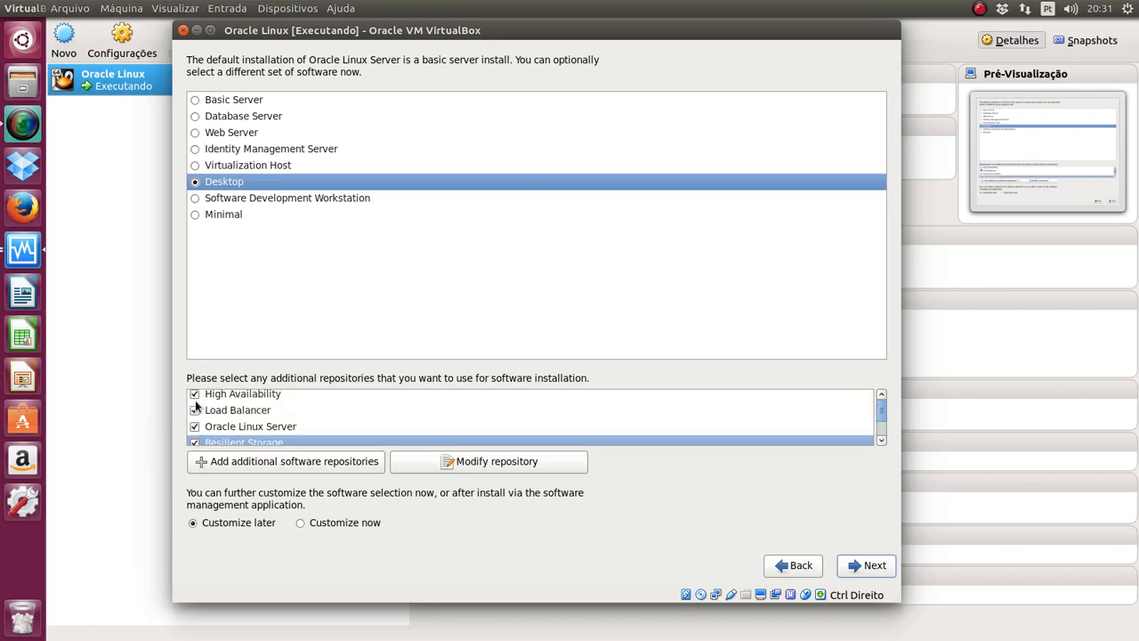
pyautogui.scroll(1, 196, 405)
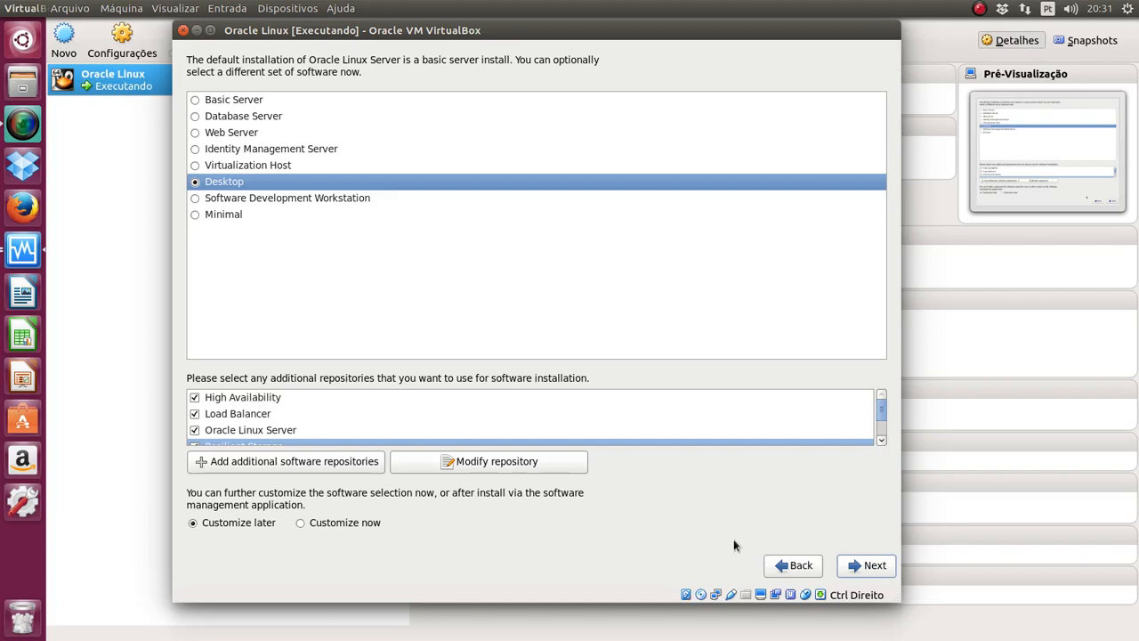
# Step: Begin installing the 1208 packages and close the VirtualBox Manager window
pyautogui.click(870, 570)
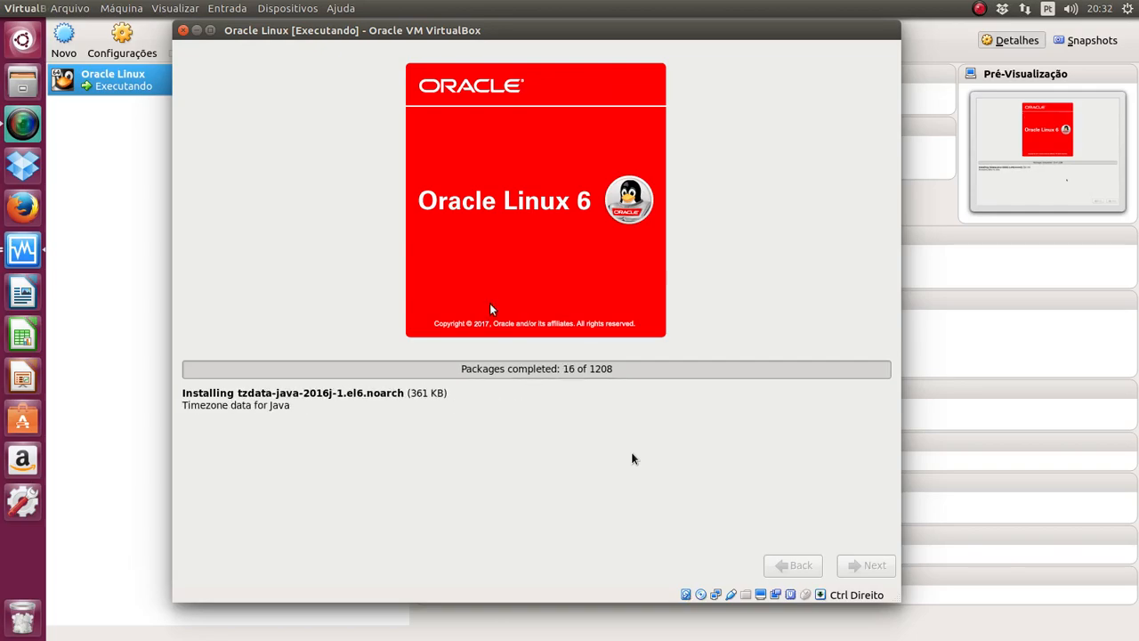
pyautogui.click(147, 341)
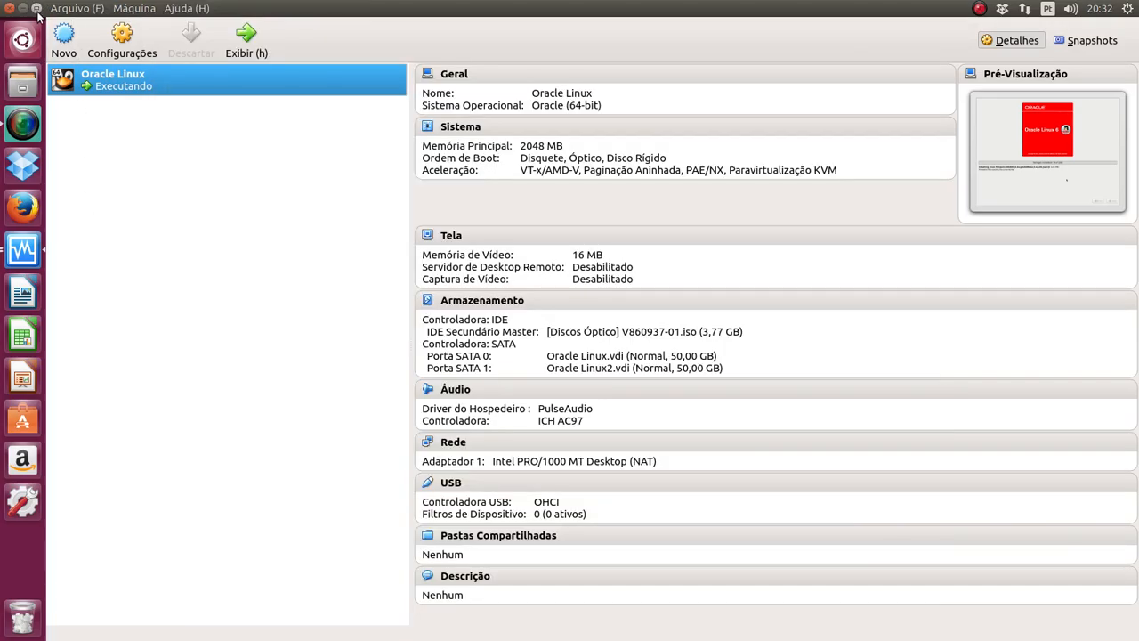
pyautogui.click(8, 6)
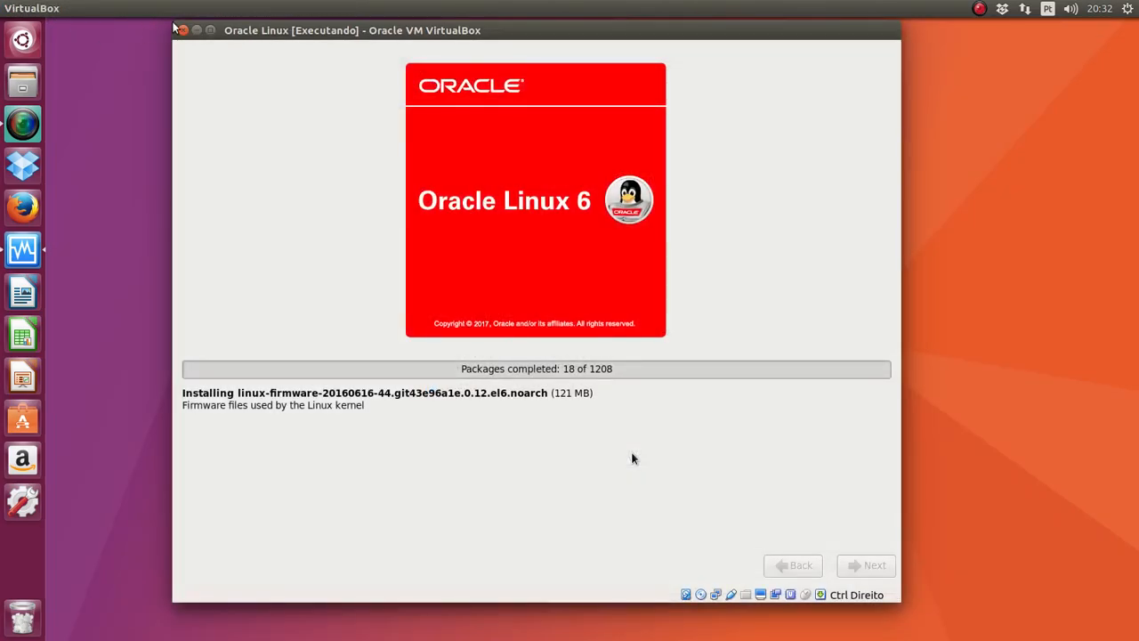
# Step: Shift the VM window slightly down and right while installation finishes
pyautogui.moveTo(299, 33); pyautogui.dragTo(327, 55)
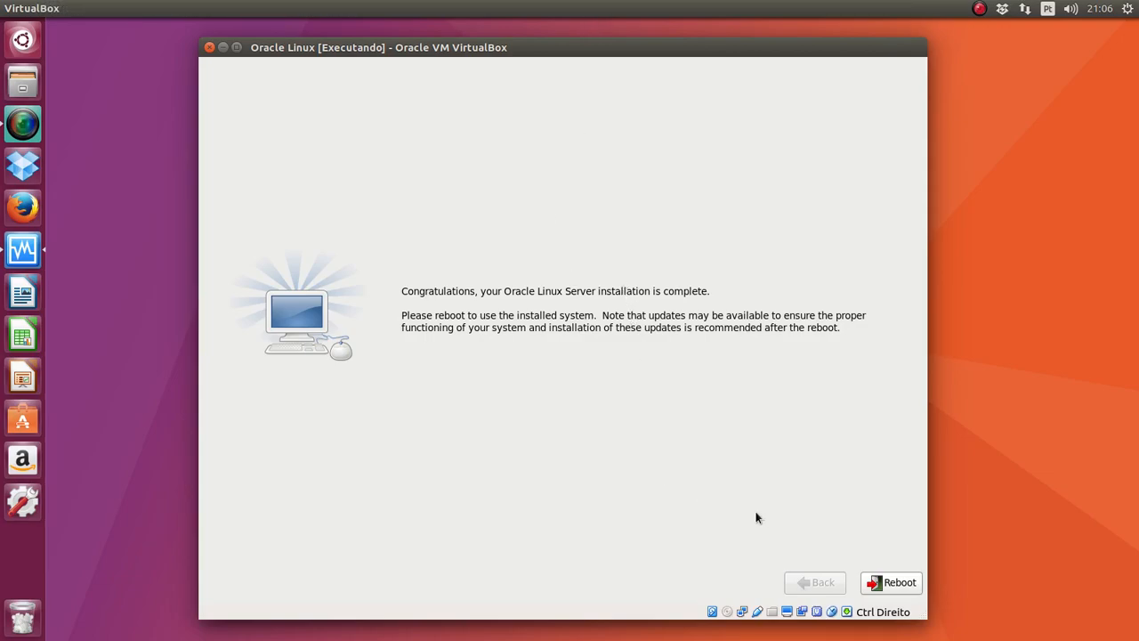
# Step: Reboot into the new install and reposition the VM window toward the screen centre
pyautogui.click(877, 586)
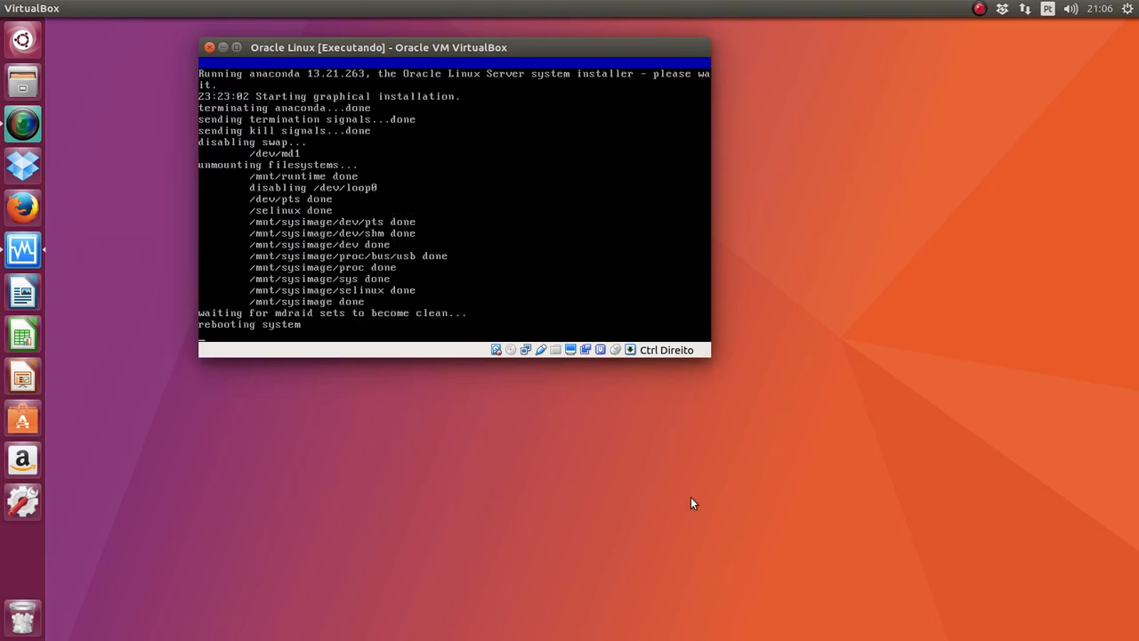
pyautogui.moveTo(412, 56); pyautogui.dragTo(546, 184)
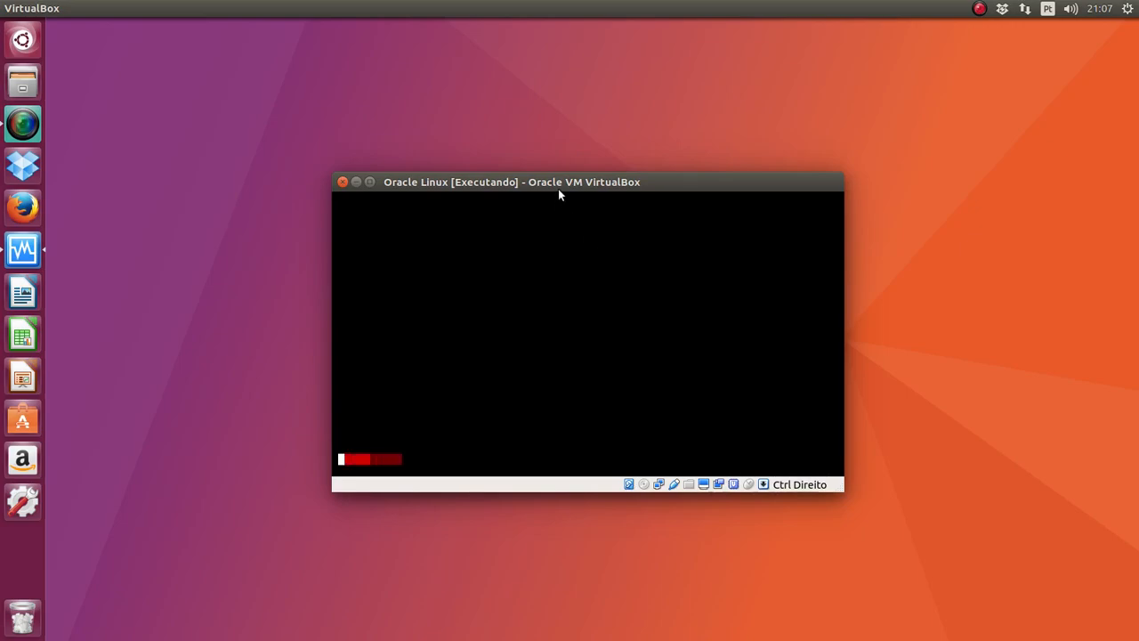
pyautogui.moveTo(567, 186); pyautogui.dragTo(612, 330)
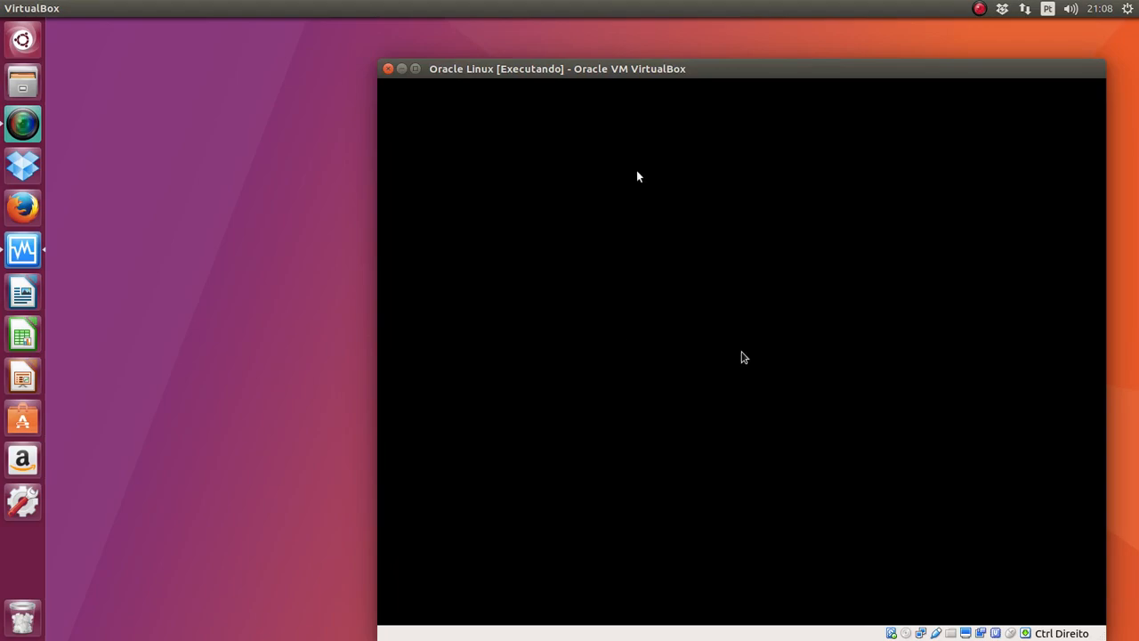
# Step: Accept the license, defer update registration, and decline connecting to Unbreakable Linux Network
pyautogui.moveTo(634, 67); pyautogui.dragTo(526, 38)
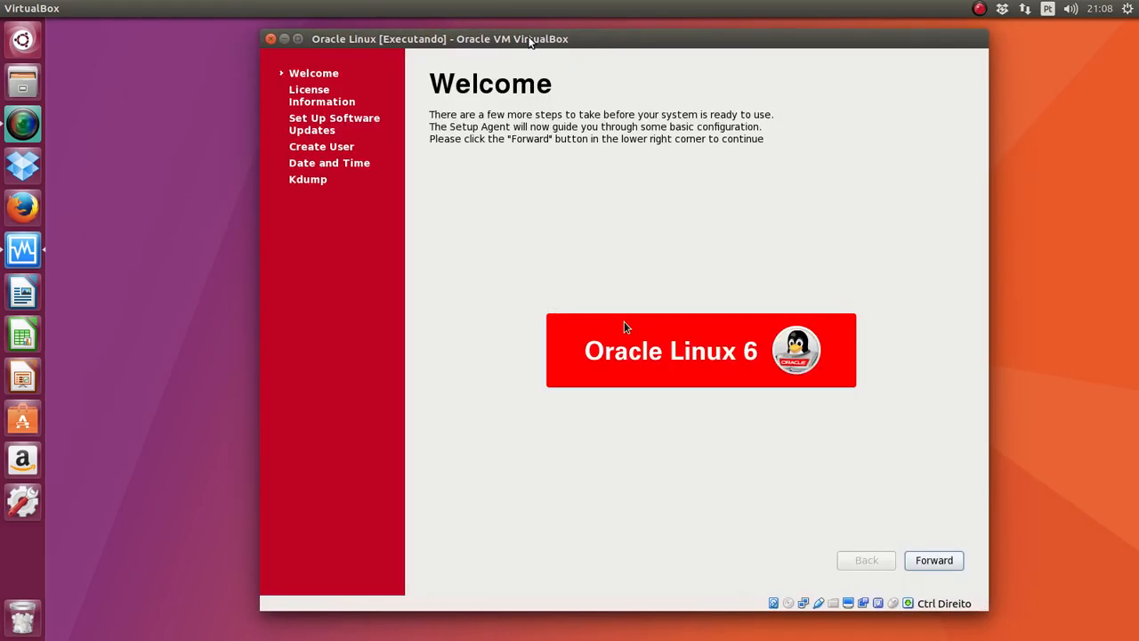
pyautogui.click(930, 559)
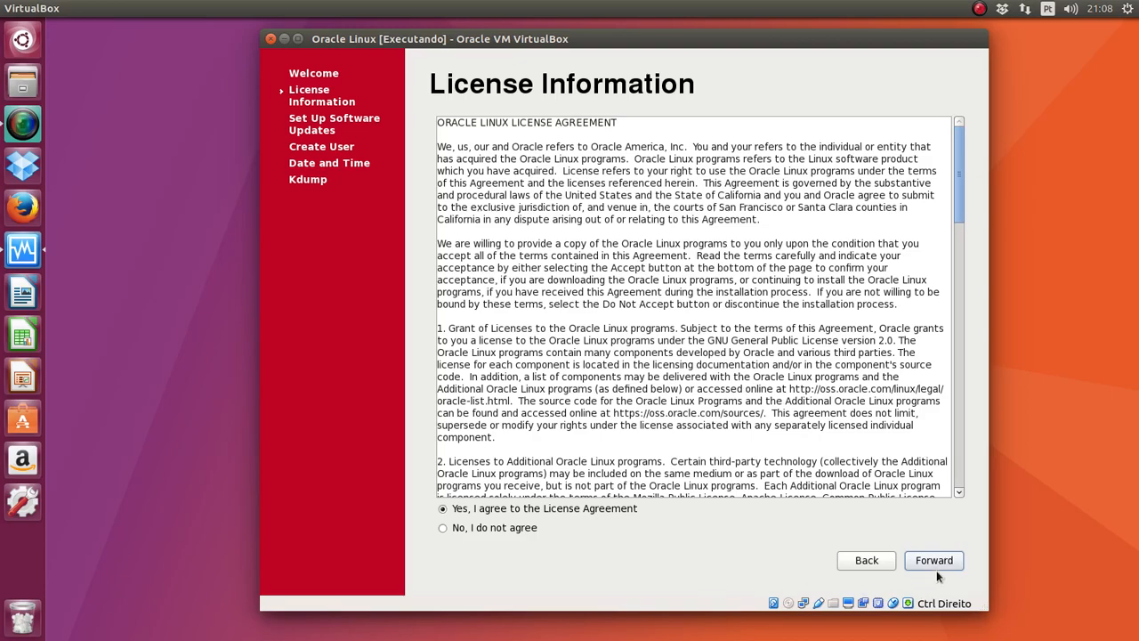
pyautogui.click(938, 563)
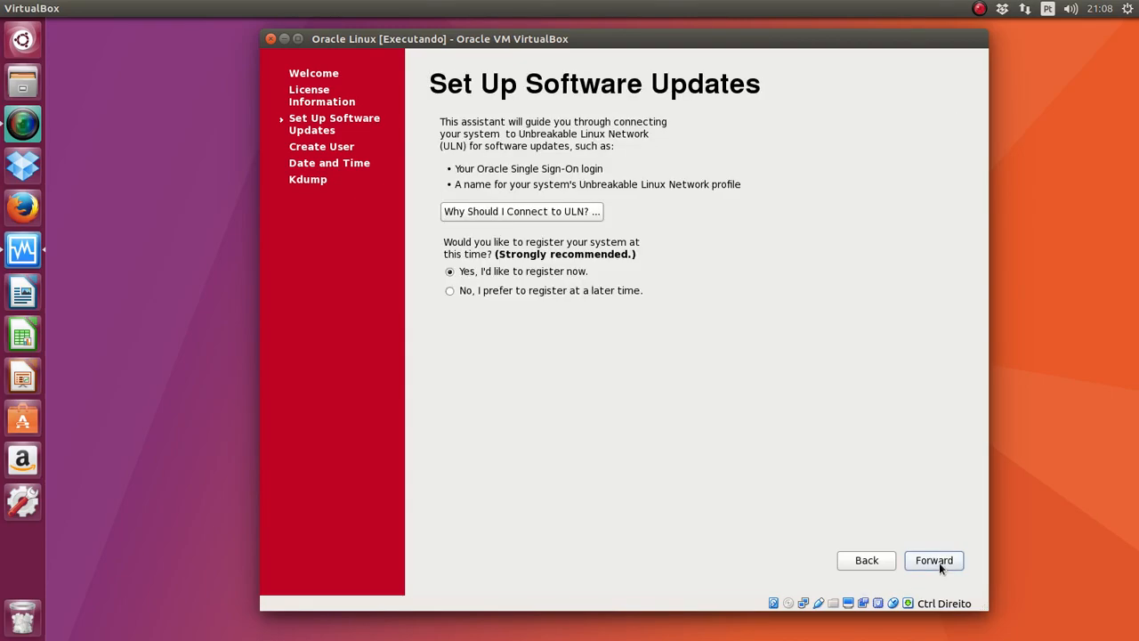
pyautogui.click(513, 290)
pyautogui.click(957, 561)
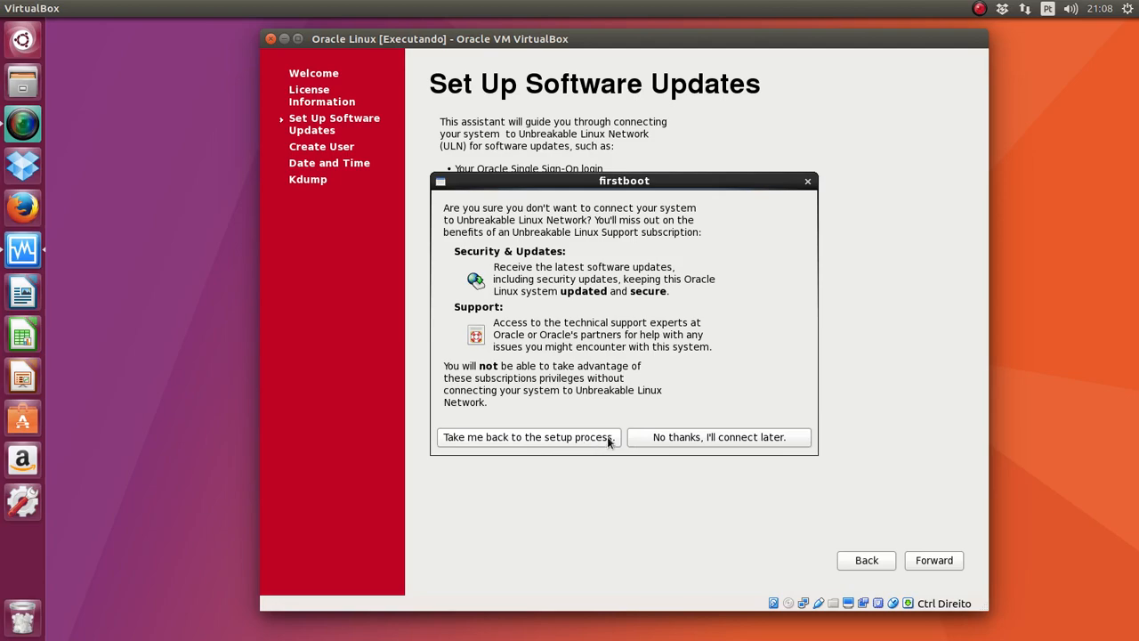
pyautogui.click(639, 435)
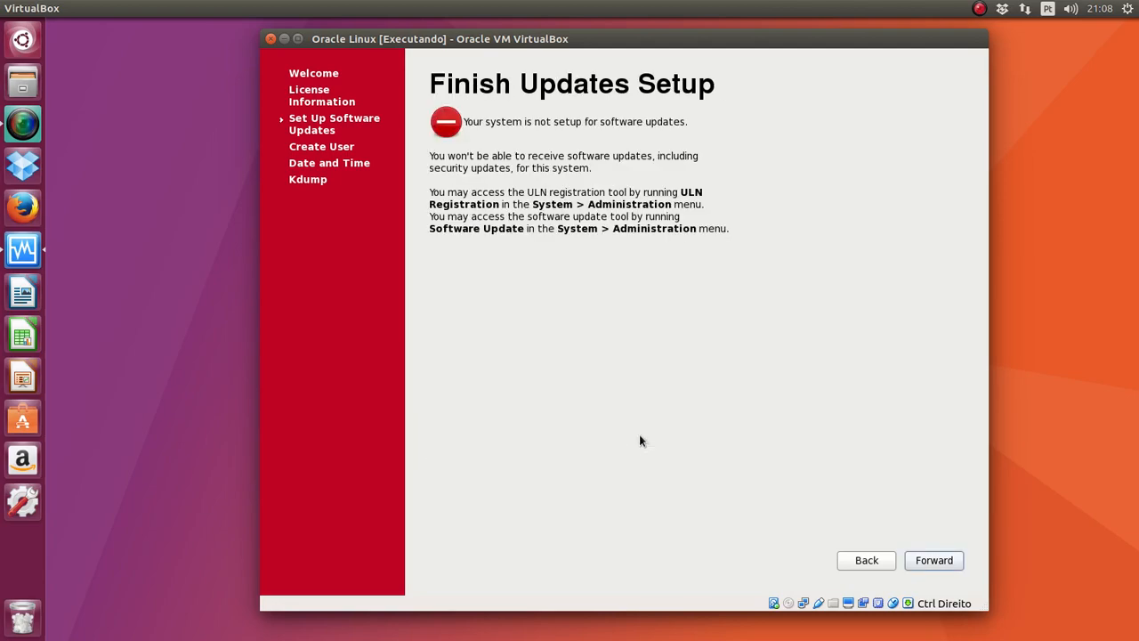
pyautogui.click(938, 562)
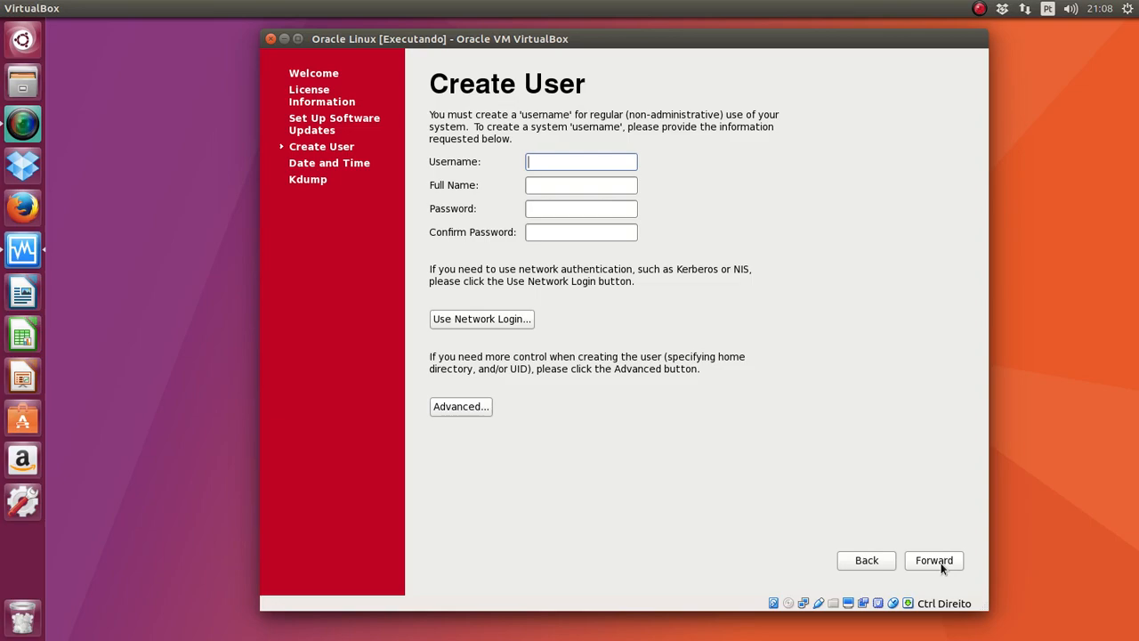
# Step: Skip user creation, keep date and time, disable kdump, and finish setup agreeing to reboot
pyautogui.click(940, 563)
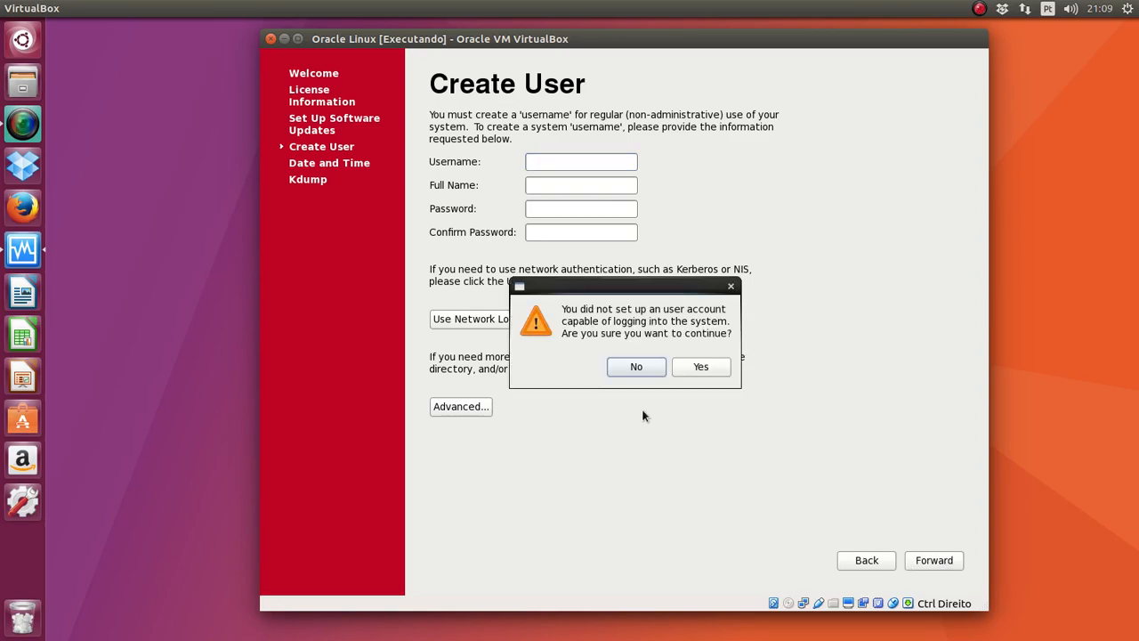
pyautogui.click(701, 374)
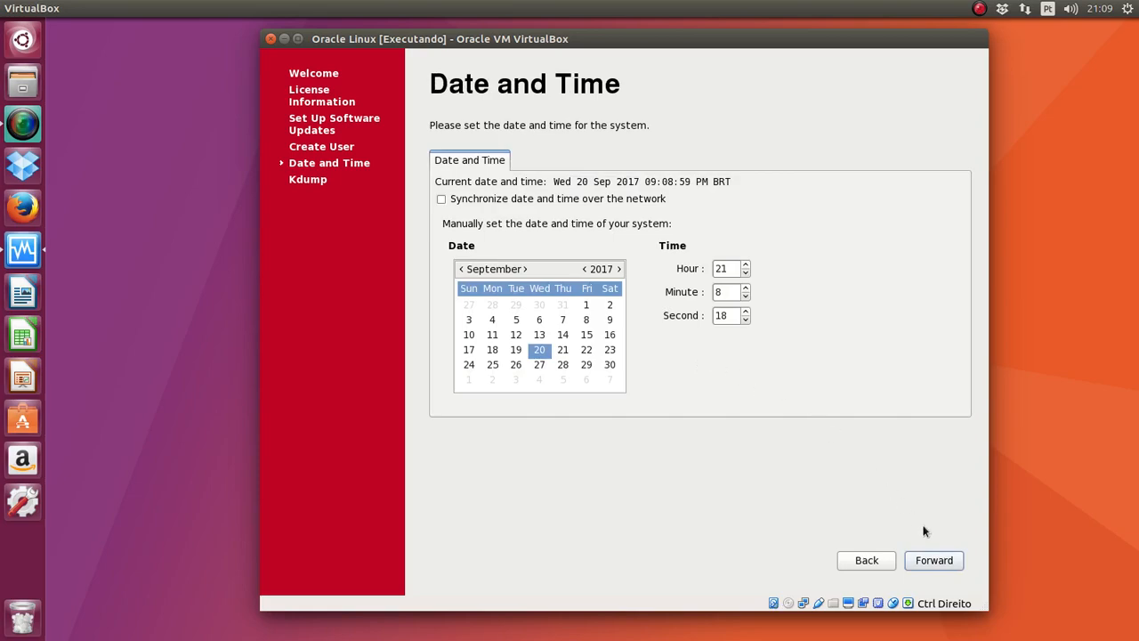
pyautogui.click(950, 562)
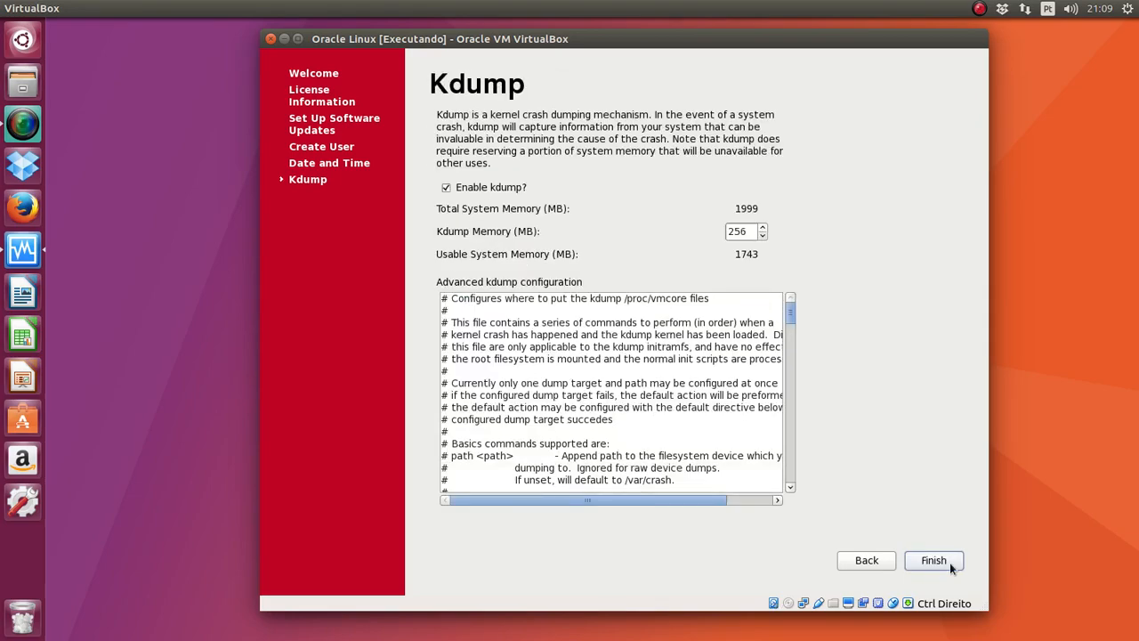
pyautogui.click(489, 188)
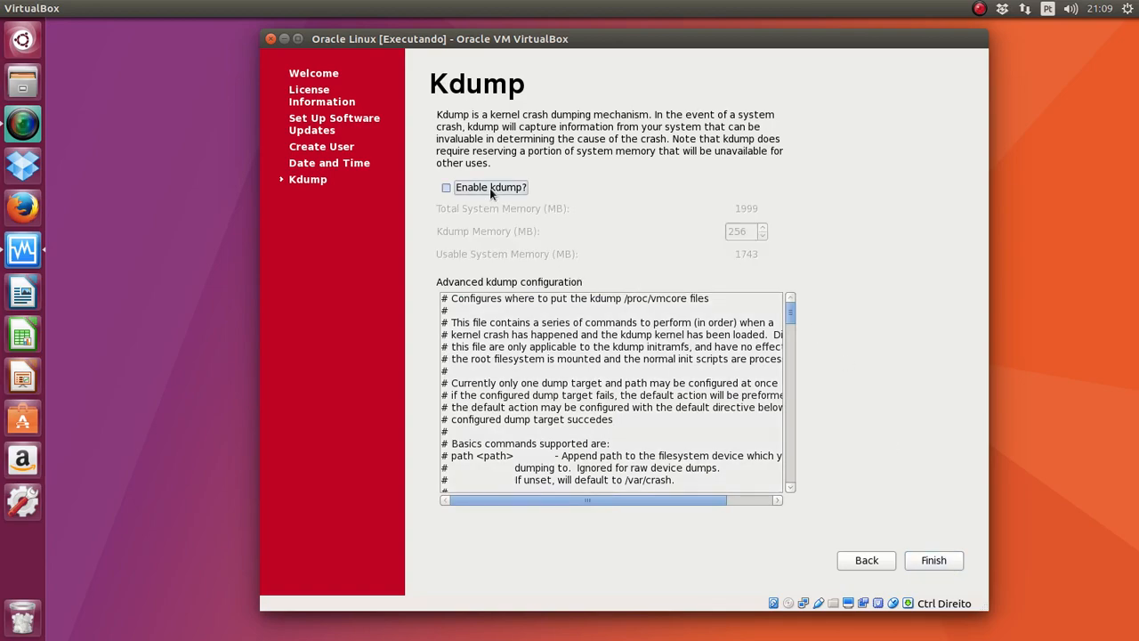
pyautogui.click(934, 562)
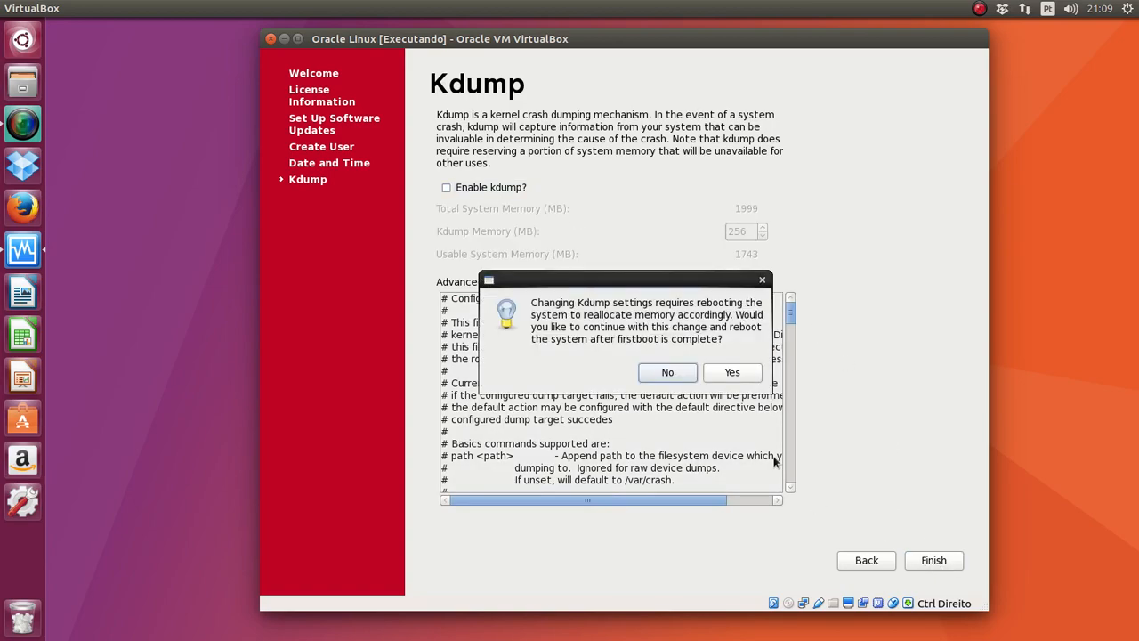
pyautogui.click(734, 374)
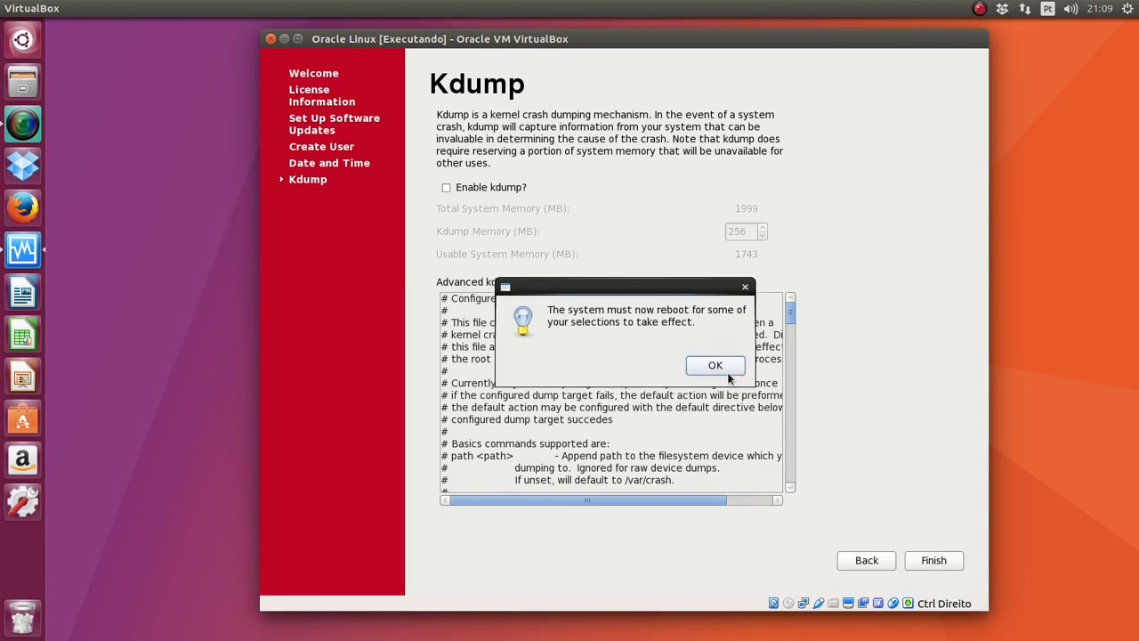
pyautogui.click(714, 365)
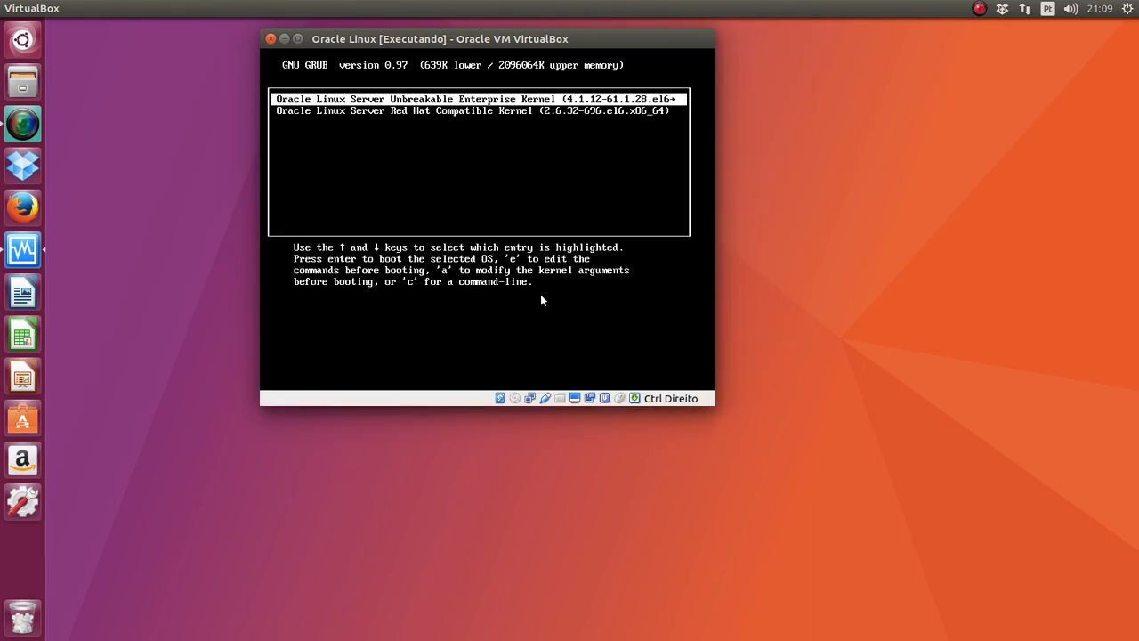
# Step: Capture VM input and boot the first GRUB entry, the Unbreakable Enterprise Kernel
pyautogui.click(542, 280)
pyautogui.press('Return')
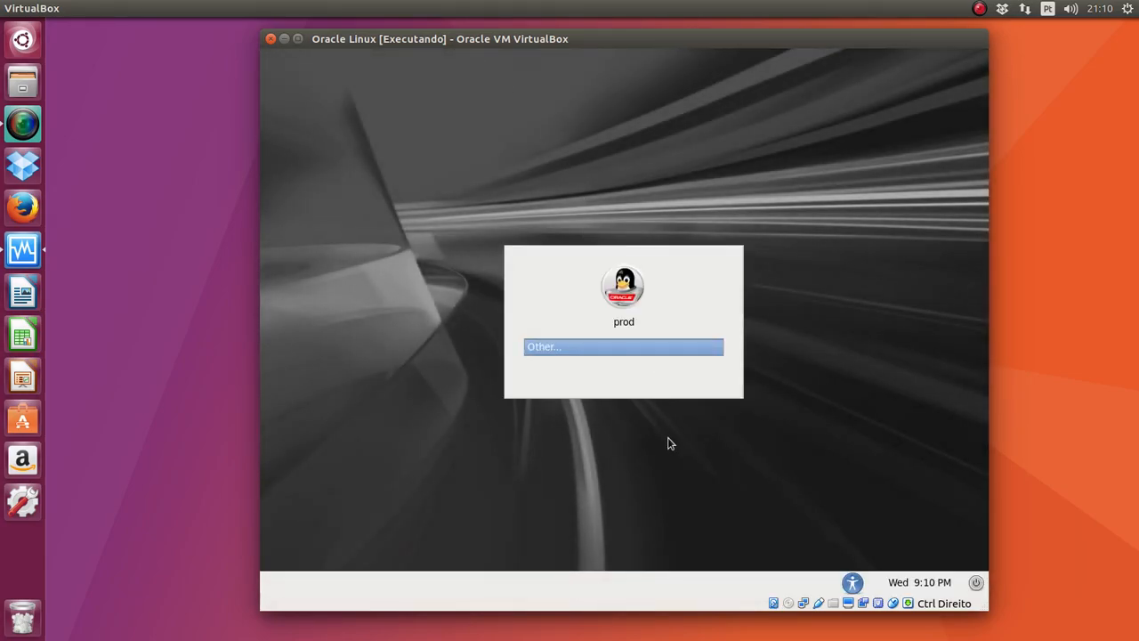
# Step: Log in via Other... as root with the root password and dismiss the root-user warning
pyautogui.press('Return')
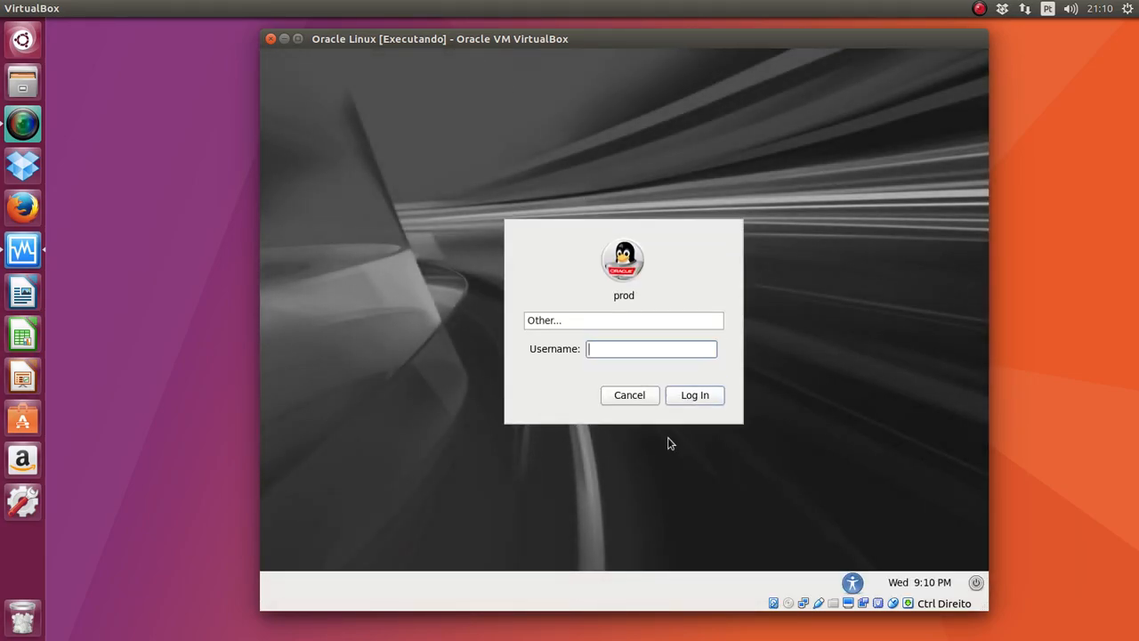
pyautogui.write('root')
pyautogui.press('Return')
pyautogui.write('••••••')
pyautogui.press('Return')
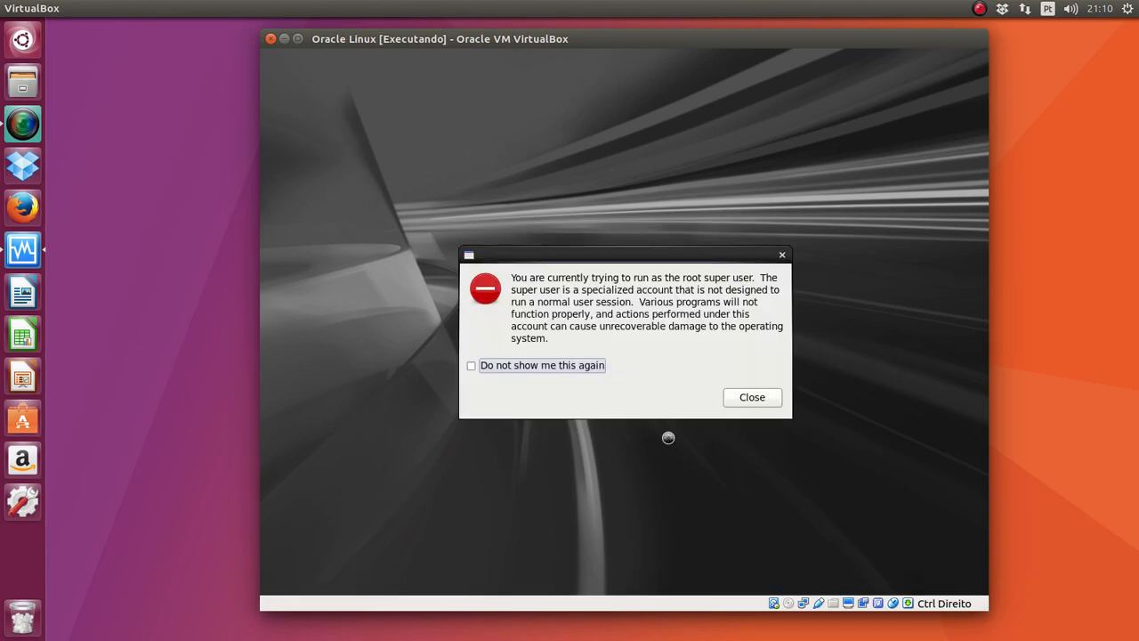
pyautogui.click(748, 401)
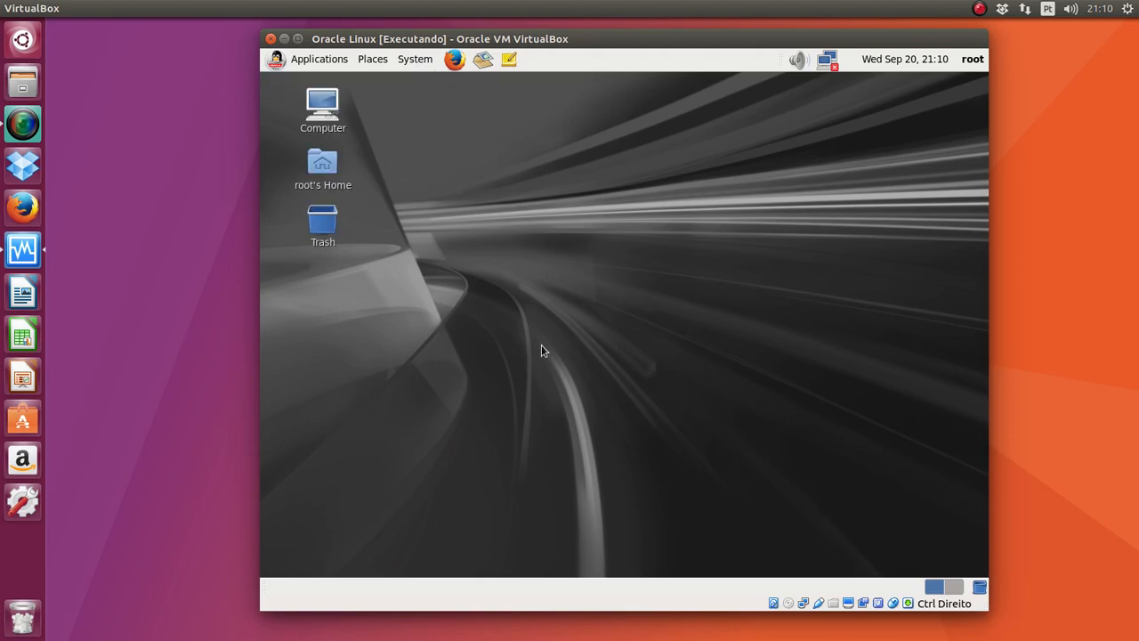
# Step: Launch a guest terminal from Applications > System Tools and maximize it
pyautogui.click(302, 60)
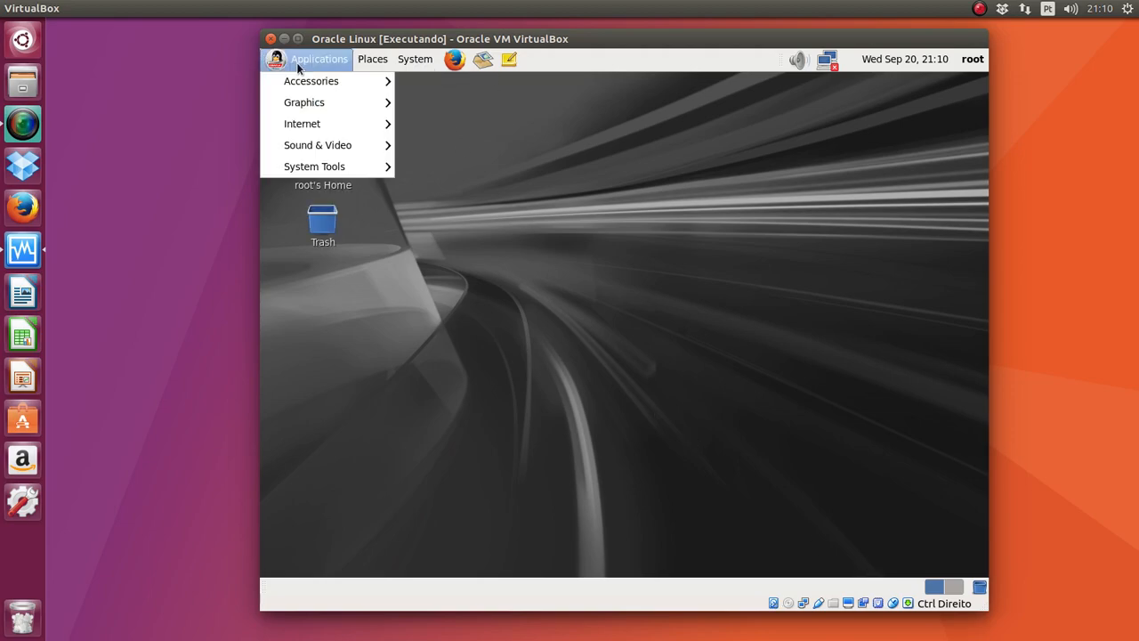
pyautogui.moveTo(347, 169)
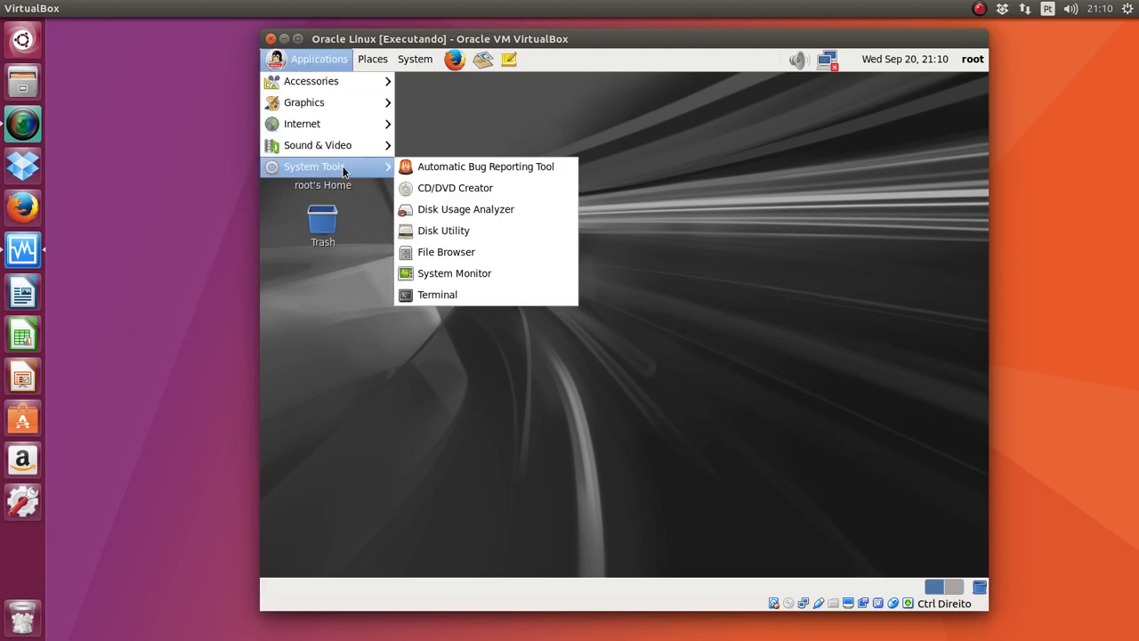
pyautogui.click(428, 290)
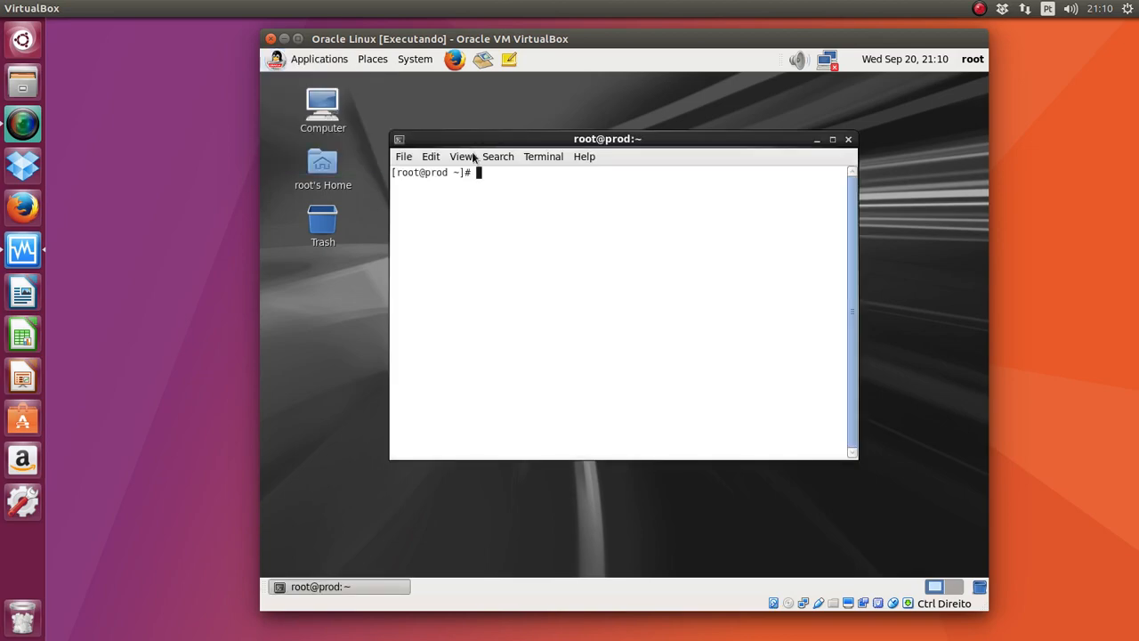
pyautogui.doubleClick(472, 135)
# Step: Run df -h and highlight the /dev/md0 line showing 46G
pyautogui.write('df -h')
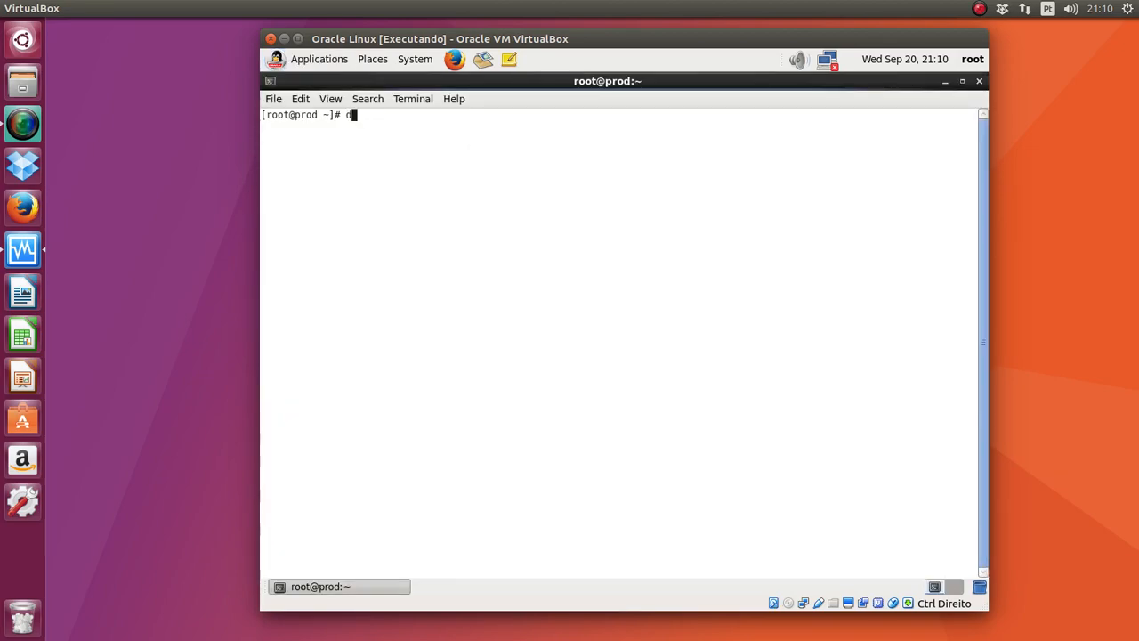
pyautogui.press('Return')
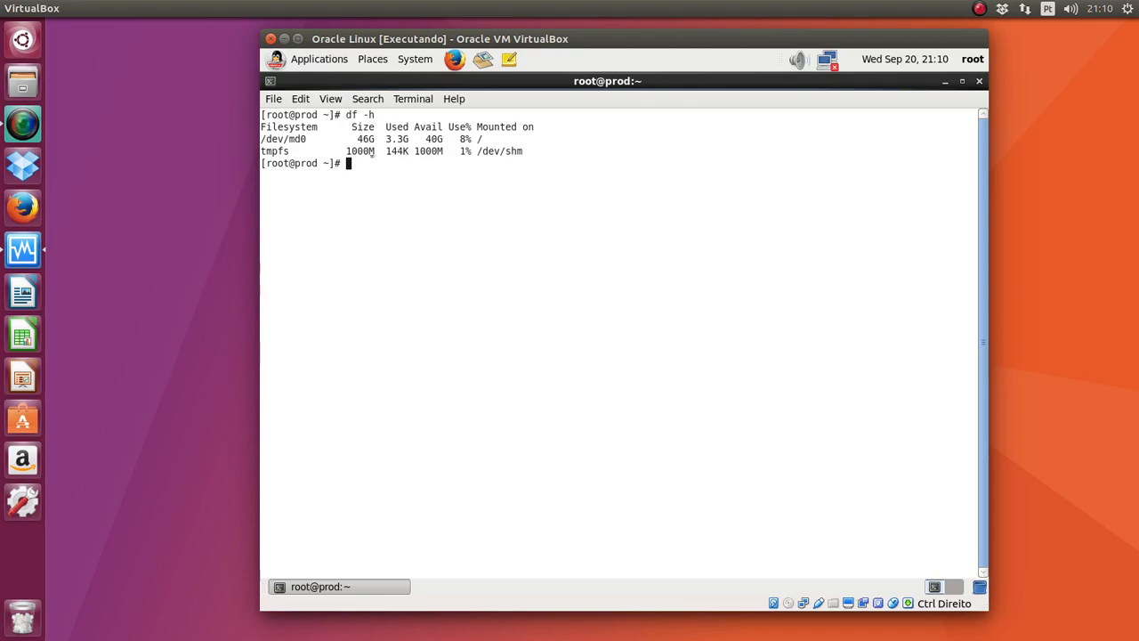
pyautogui.tripleClick(294, 141)
pyautogui.click(506, 237)
# Step: Run free -m and highlight the Swap row showing 4091 MB
pyautogui.write('free -m')
pyautogui.press('Return')
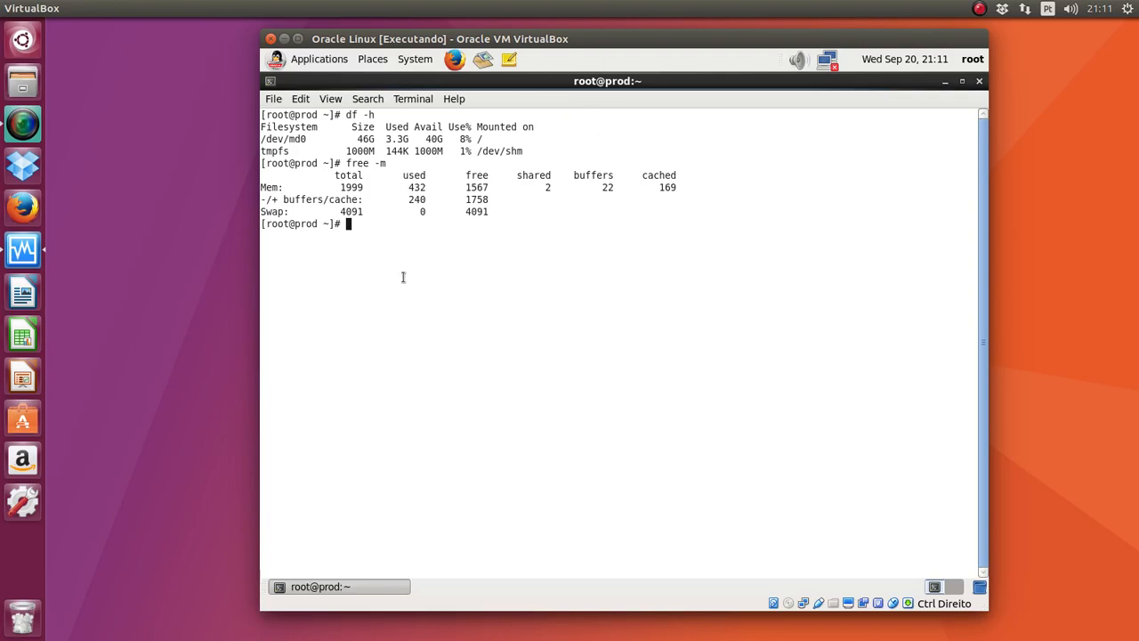
pyautogui.tripleClick(405, 211)
pyautogui.click(405, 211)
pyautogui.tripleClick(404, 211)
pyautogui.click(722, 165)
pyautogui.rightClick(819, 604)
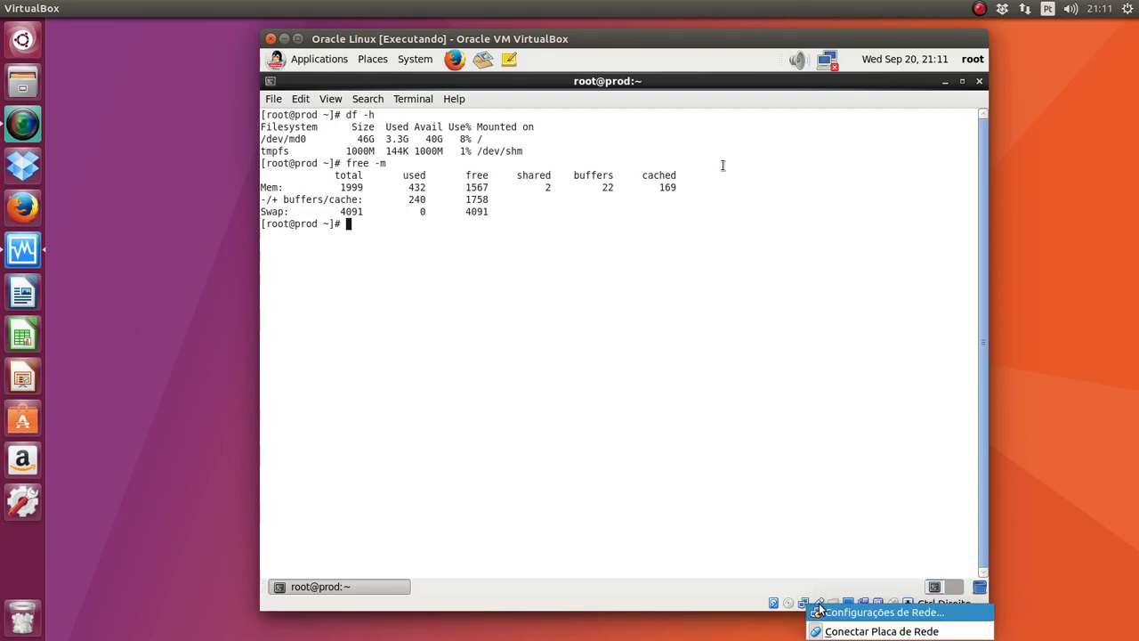
# Step: Set Conectado a to Placa em modo Bridge on enp3s0, confirm with OK, and close Terminal
pyautogui.click(821, 610)
pyautogui.click(597, 275)
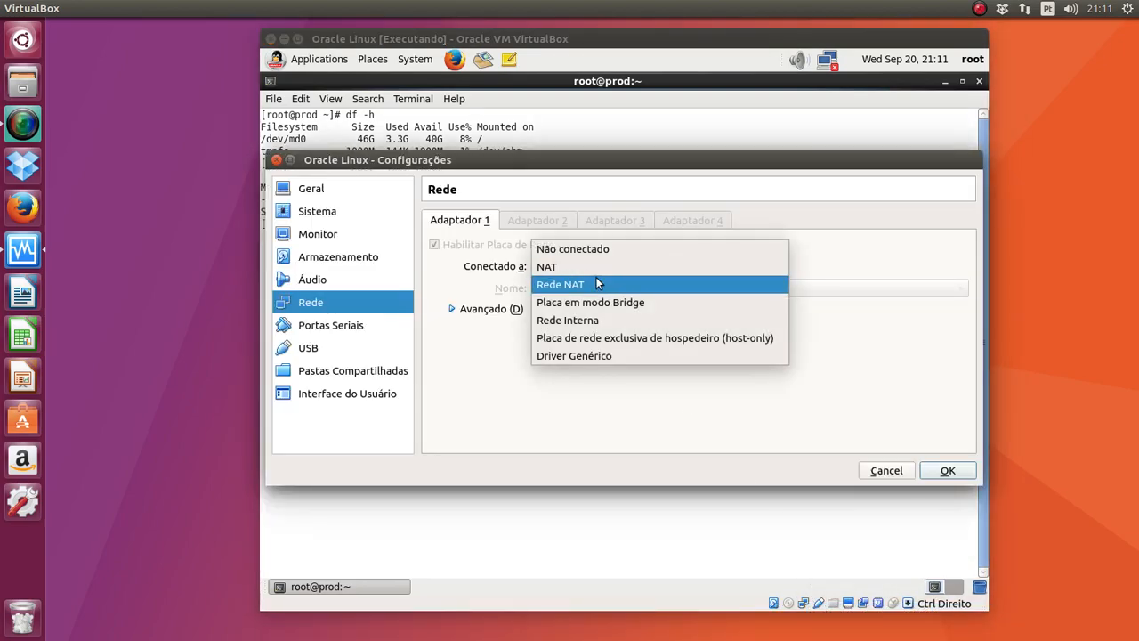
pyautogui.click(598, 300)
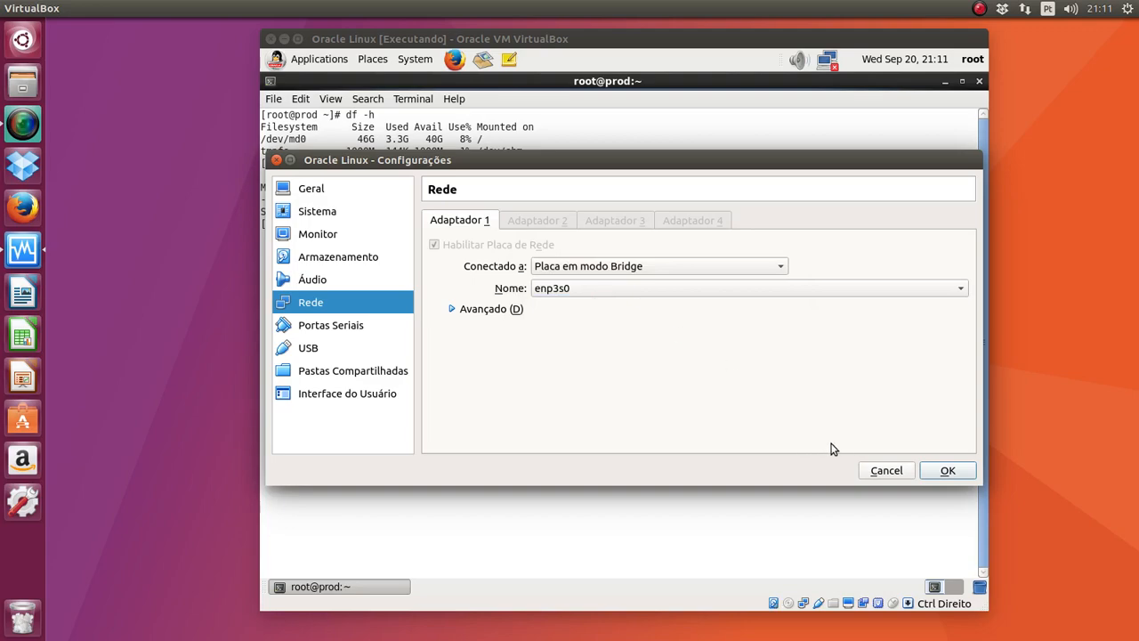
pyautogui.click(668, 287)
pyautogui.click(669, 289)
pyautogui.click(947, 471)
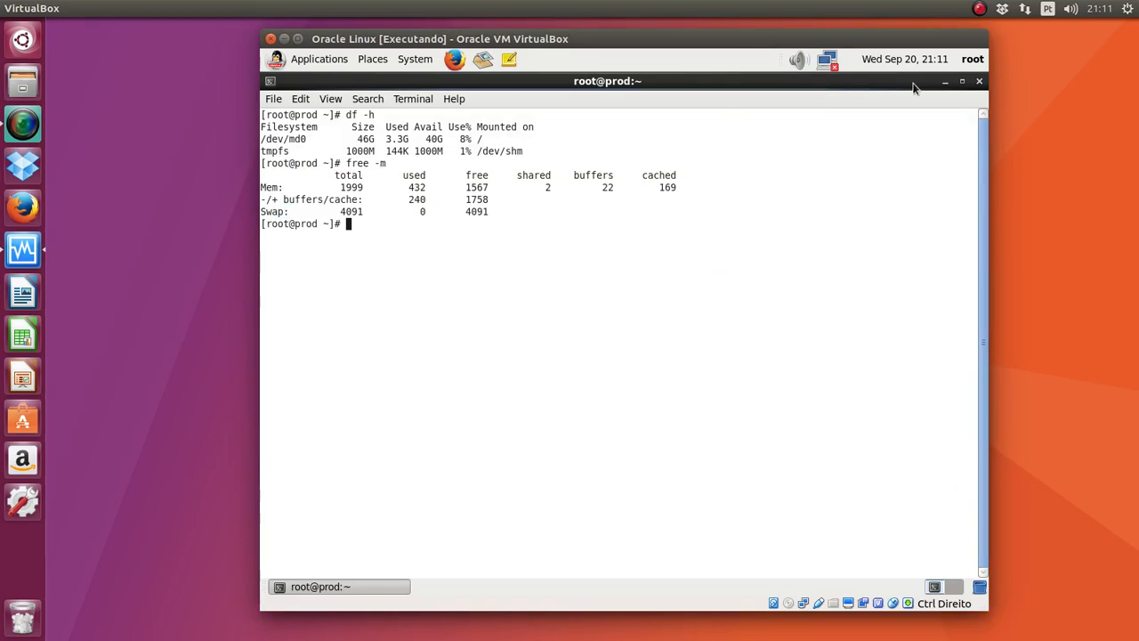
pyautogui.click(979, 81)
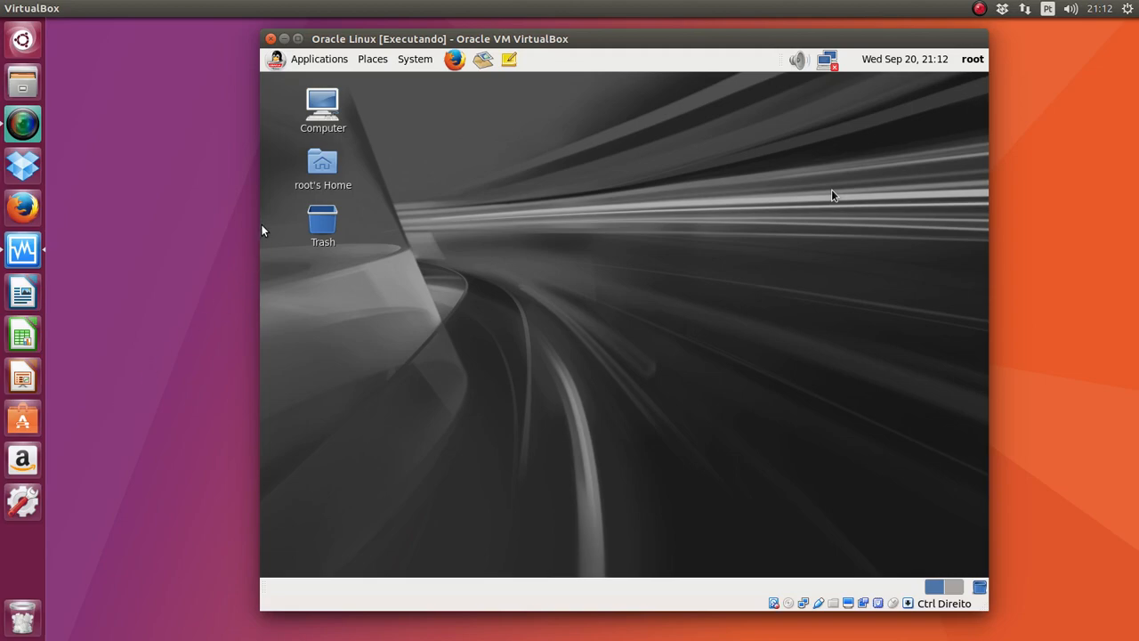
# Step: Open the Ubuntu Dash search from the top of the host launcher
pyautogui.click(22, 40)
# Step: Launch gedit over the VM window and type the contact's e-mail address, correcting its ending
pyautogui.click(136, 124)
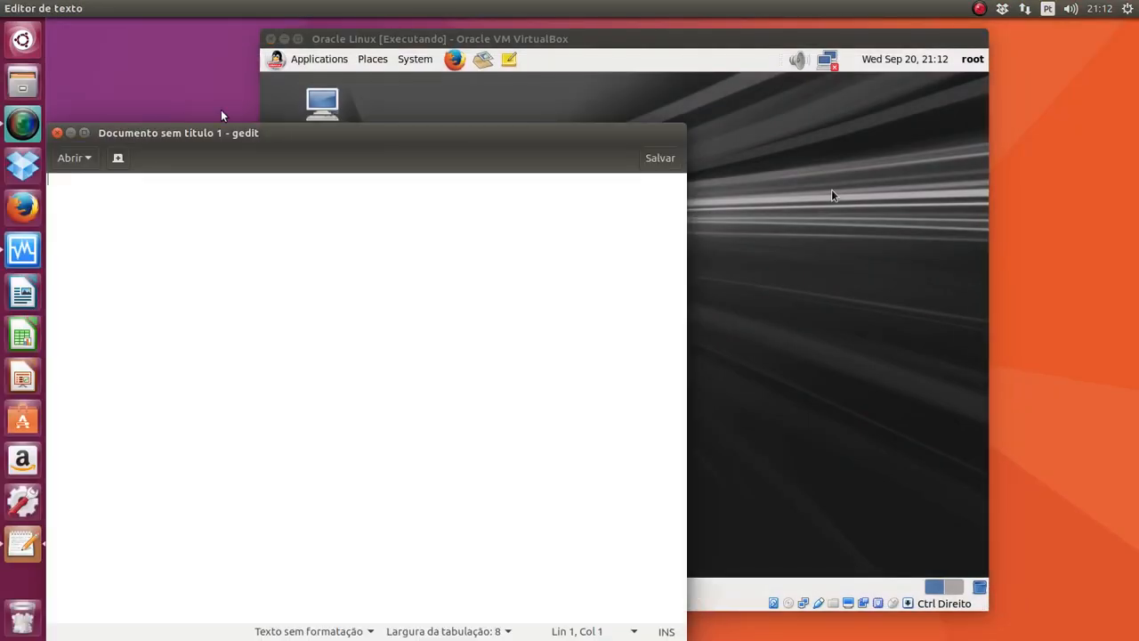
pyautogui.moveTo(223, 133); pyautogui.dragTo(501, 175)
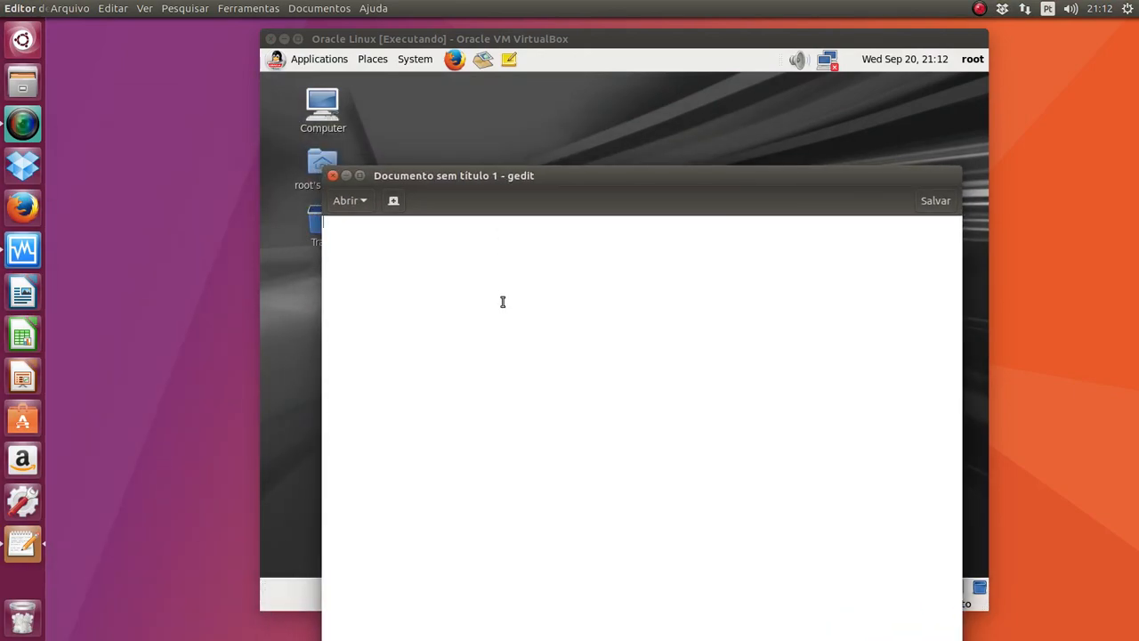
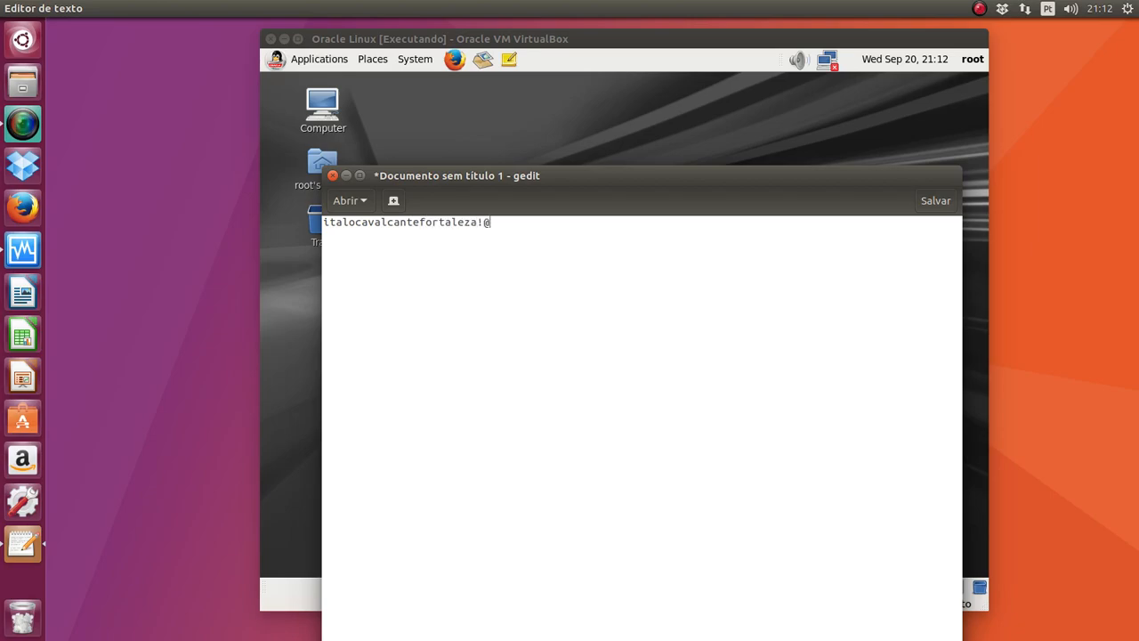
pyautogui.moveTo(449, 180); pyautogui.dragTo(403, 125)
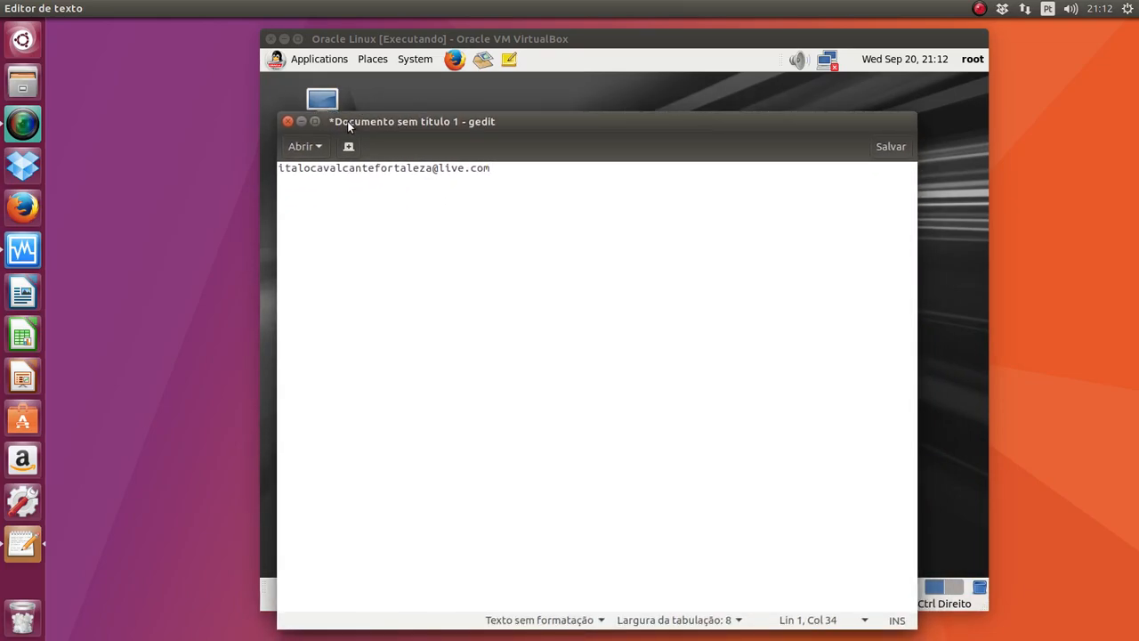